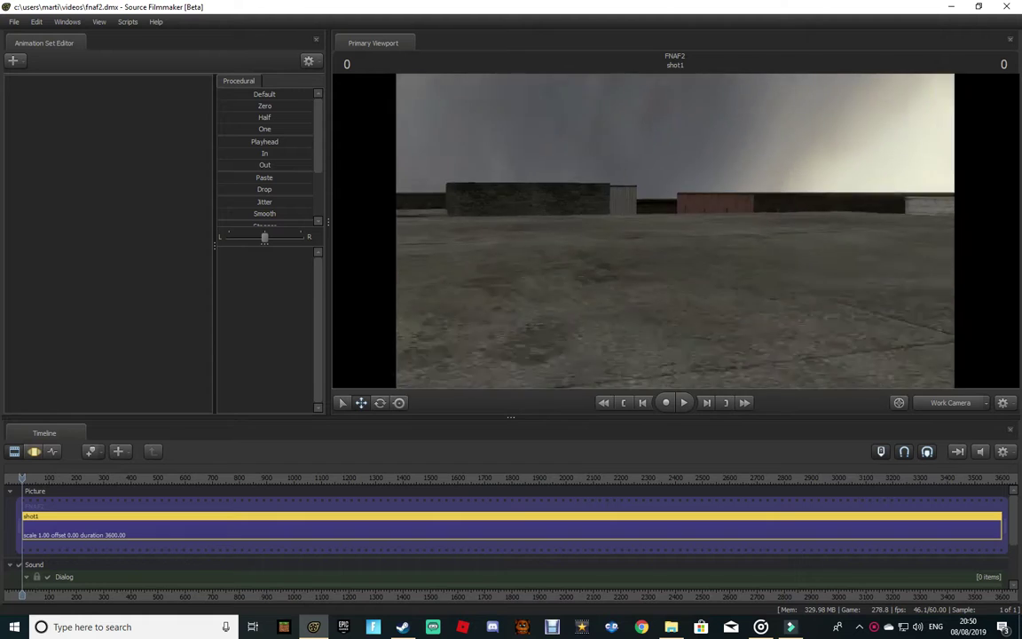
Step: Create a new scene camera in the brick alley and frame the wall with the door and posters
key(w)
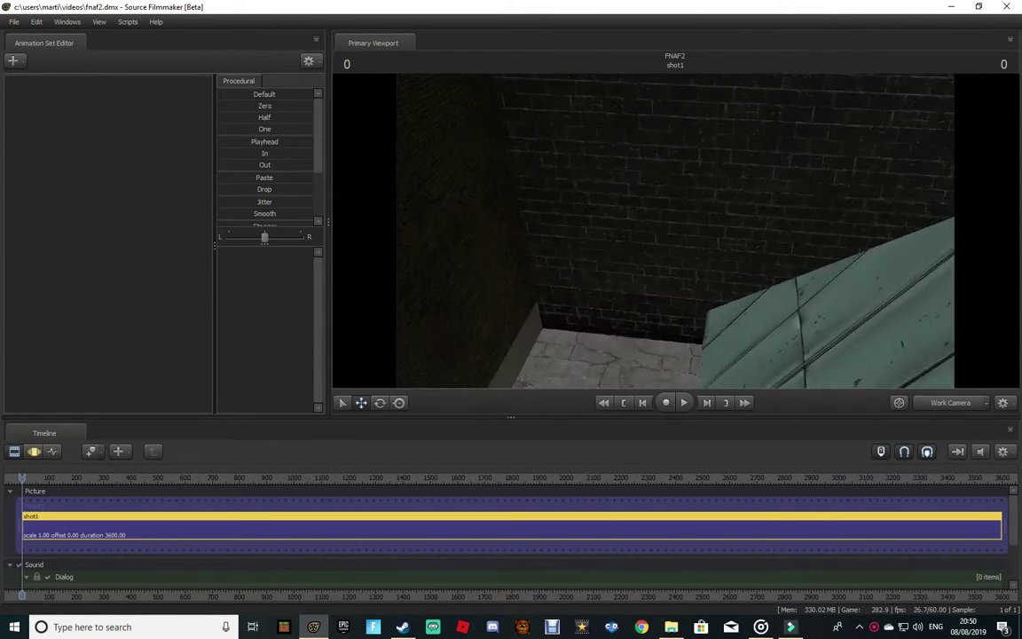
key(w)
key(w)
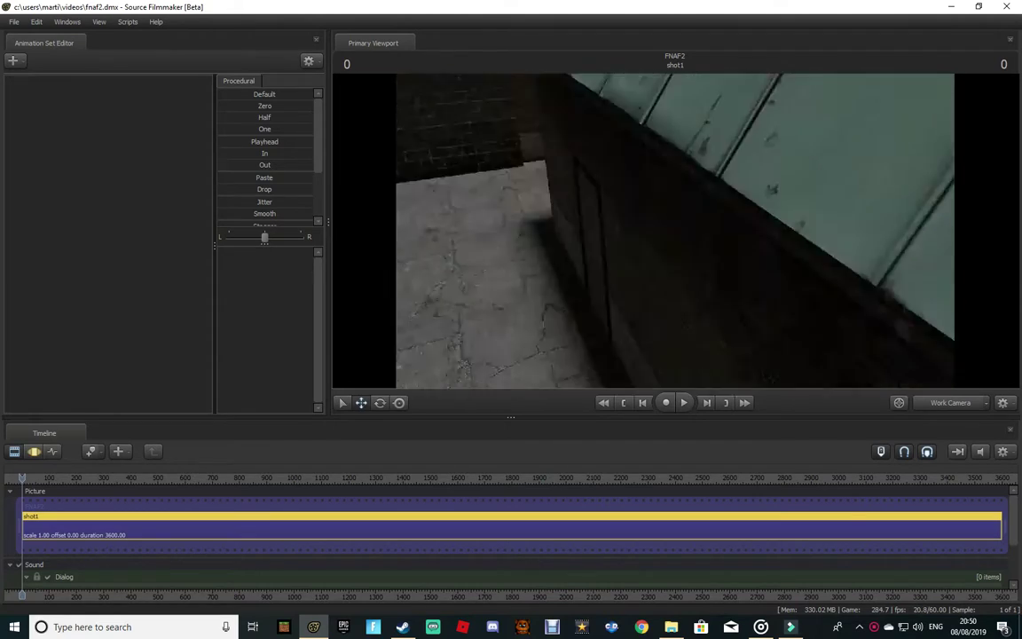
drag(710, 224, 968, 340)
key(a)
key(w)
click(988, 403)
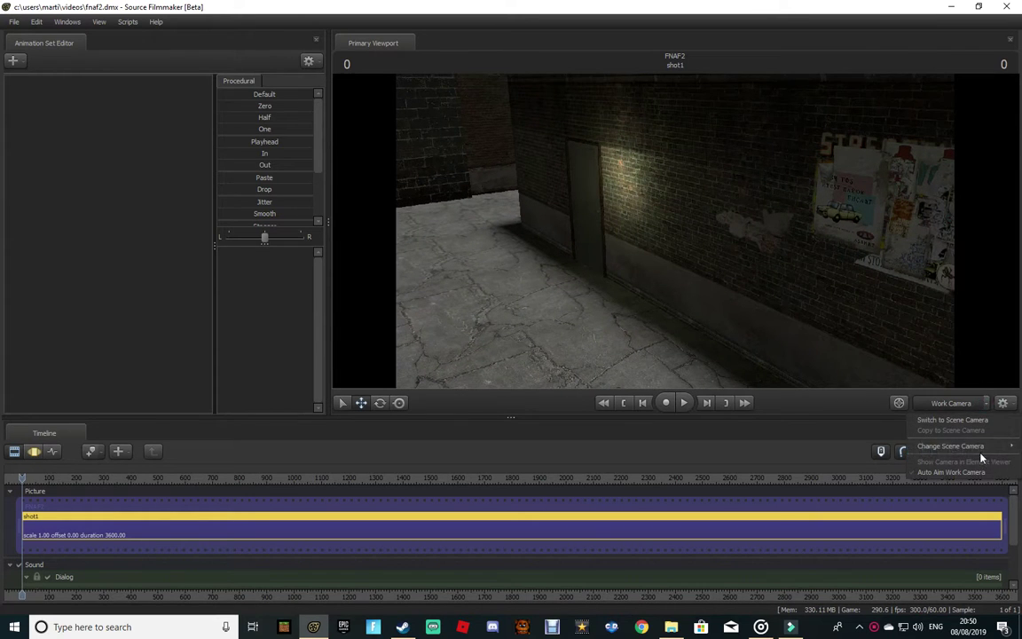
click(897, 447)
drag(902, 323, 808, 310)
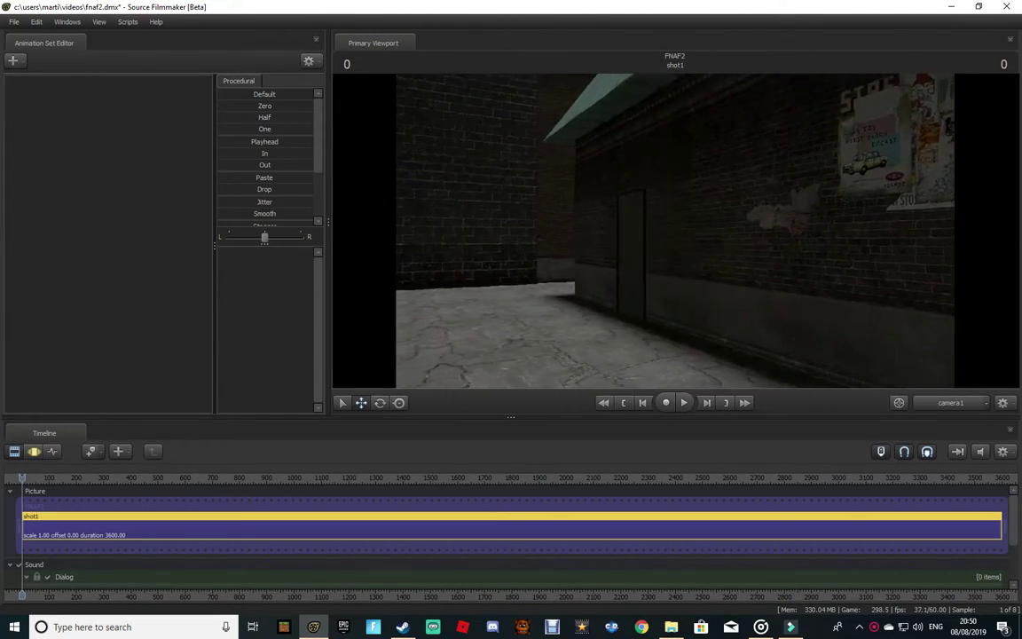
click(987, 404)
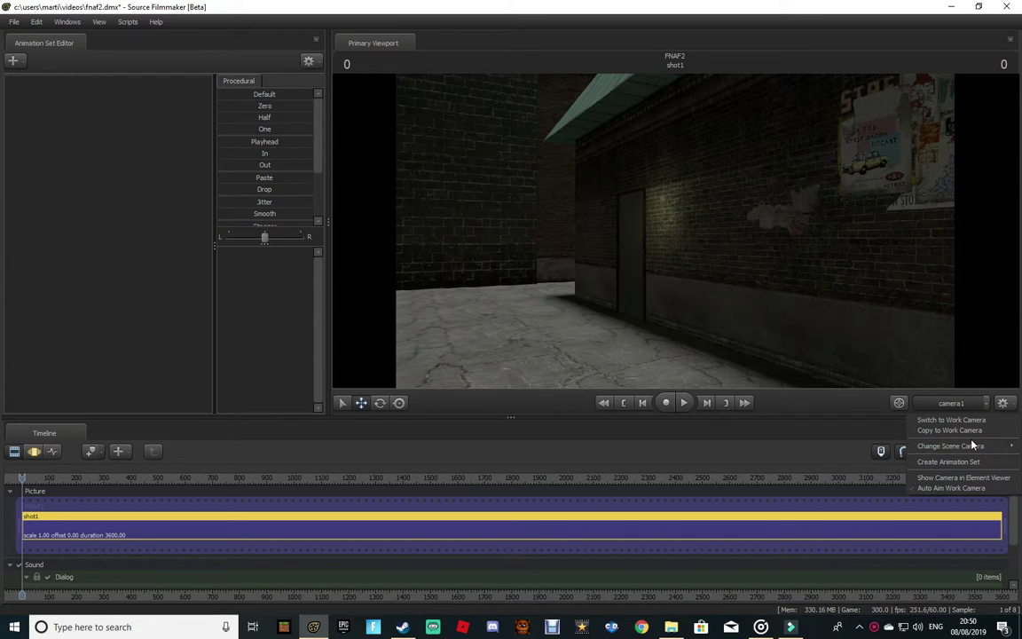
click(814, 310)
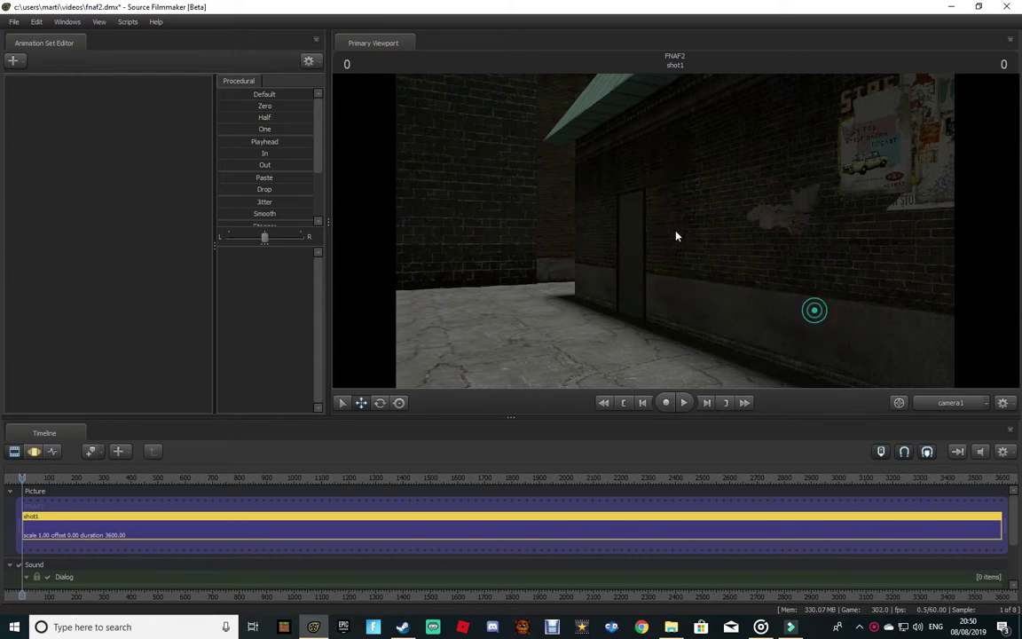
Step: Create an animation set for the workshop model rafamodels\fnaf0\bonnie.mdl
click(16, 60)
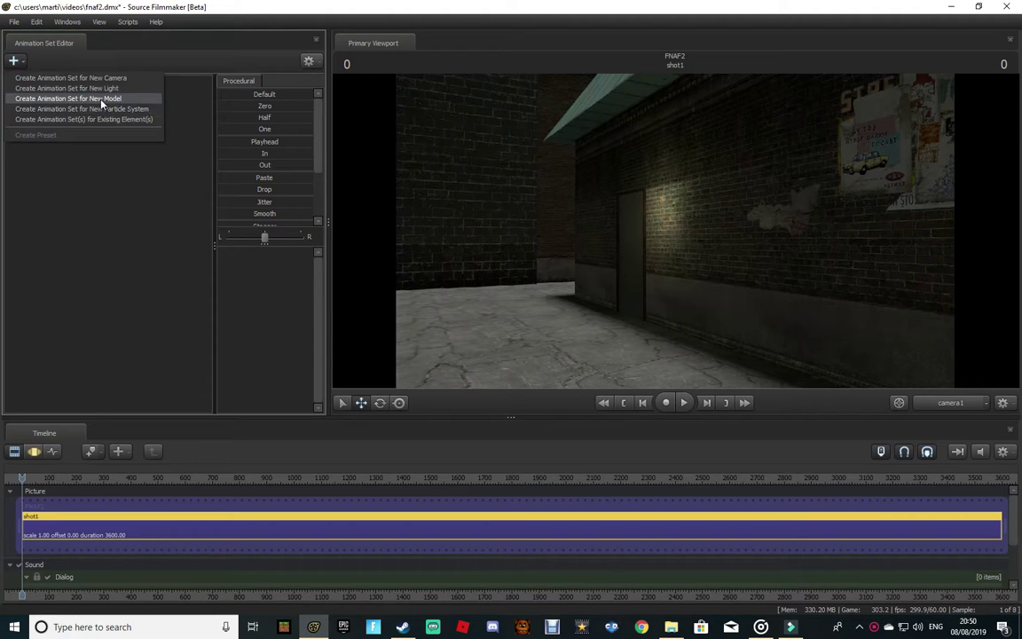
click(100, 99)
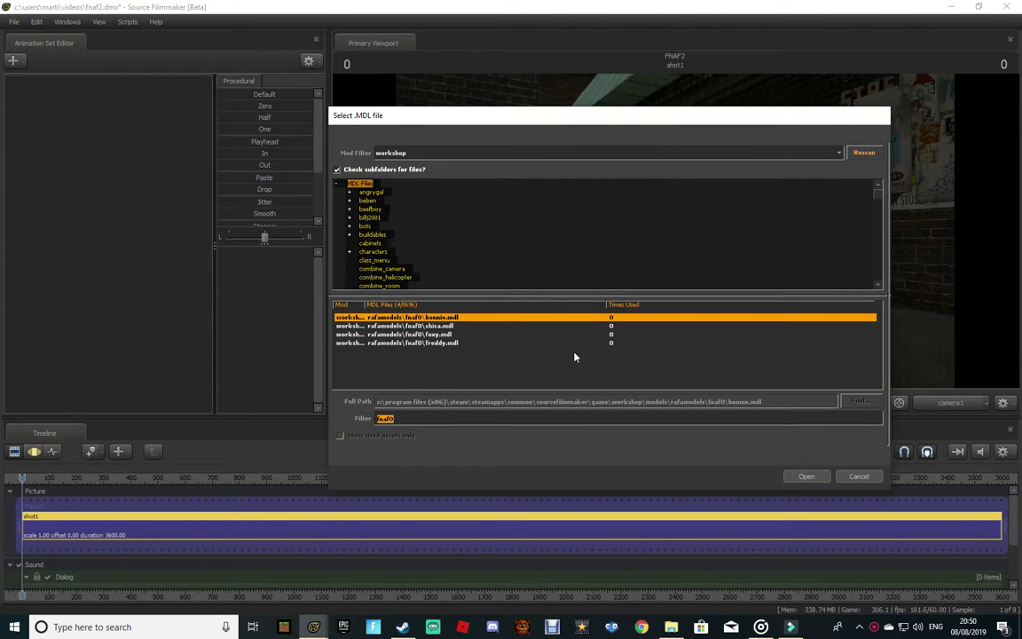
key(Return)
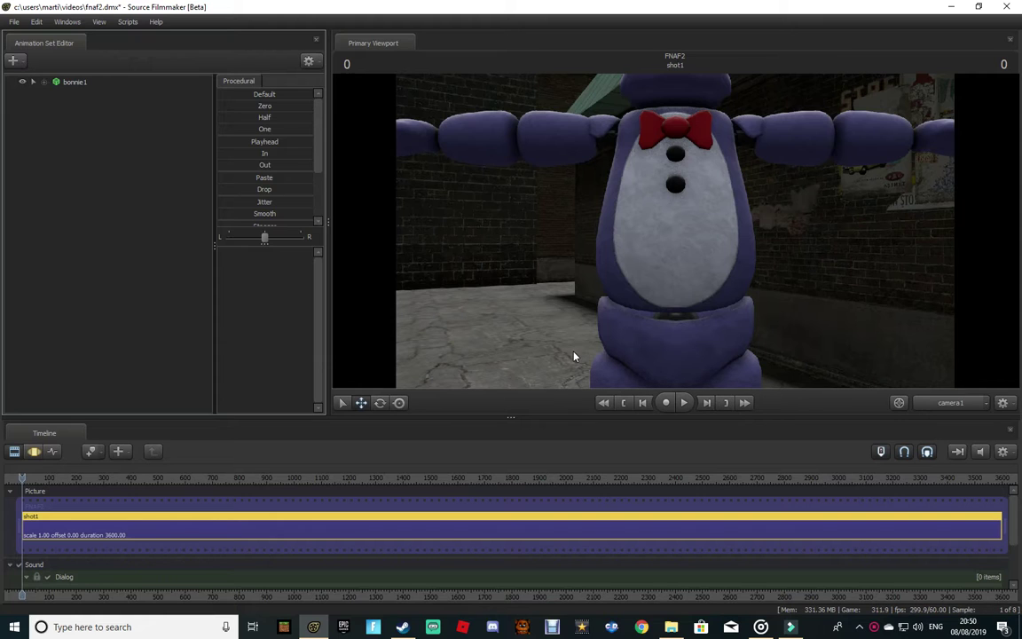
Step: From the work camera, move the whole bonnie1 model in the Motion Editor across the alley floor toward the wall
click(942, 404)
drag(833, 117, 701, 200)
click(115, 79)
click(112, 81)
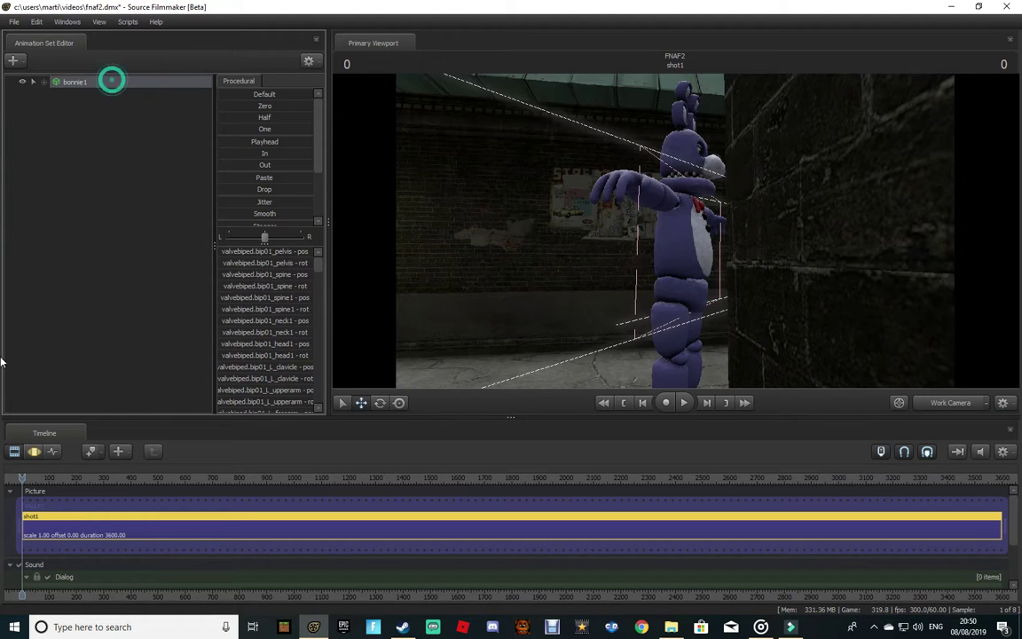
click(34, 451)
drag(886, 280, 901, 355)
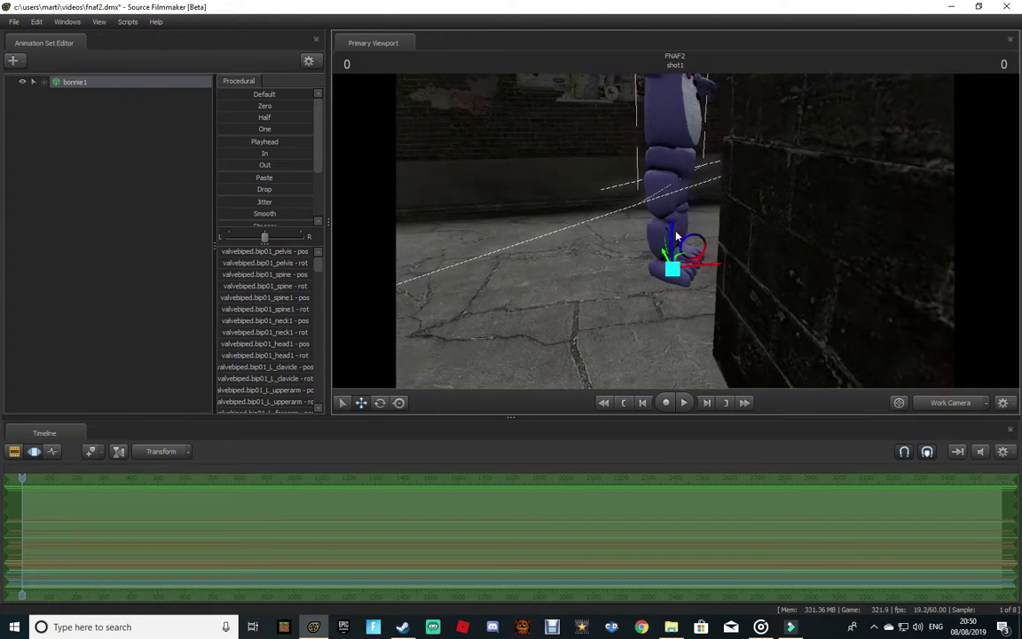
drag(688, 265, 437, 229)
drag(536, 207, 426, 253)
key(w)
drag(675, 231, 659, 235)
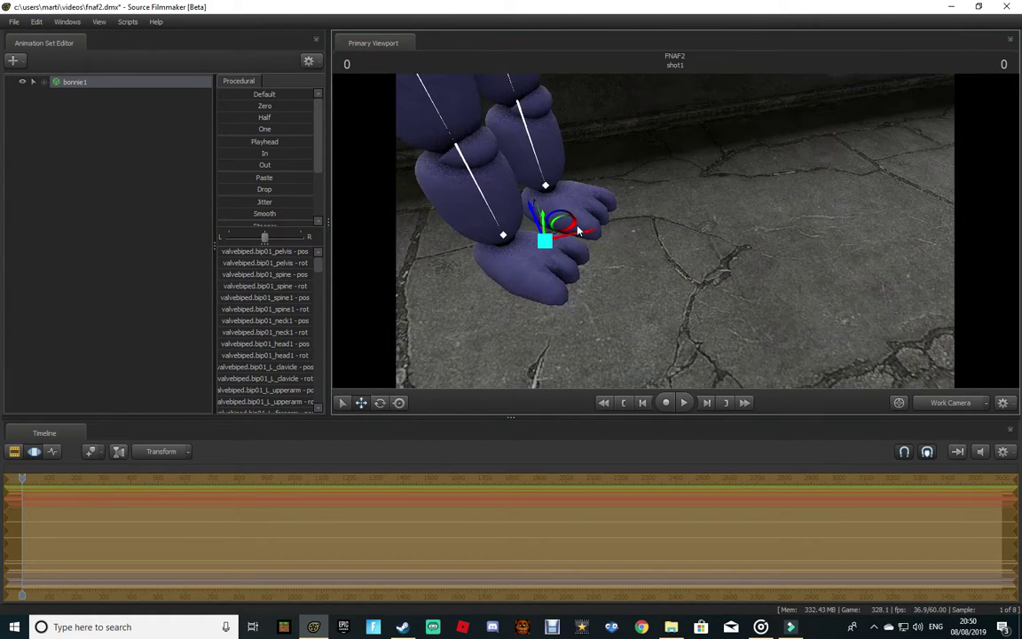
drag(575, 229, 537, 239)
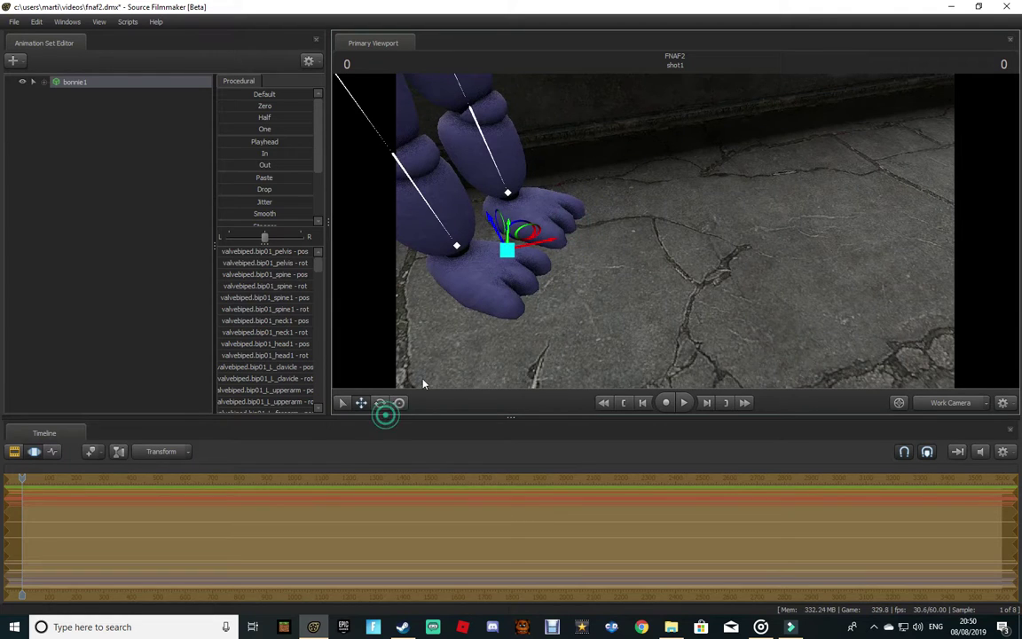
Step: Rotate bonnie1 so it faces away from the wall and lower it until its hips are near the ground
click(382, 407)
drag(523, 270, 470, 289)
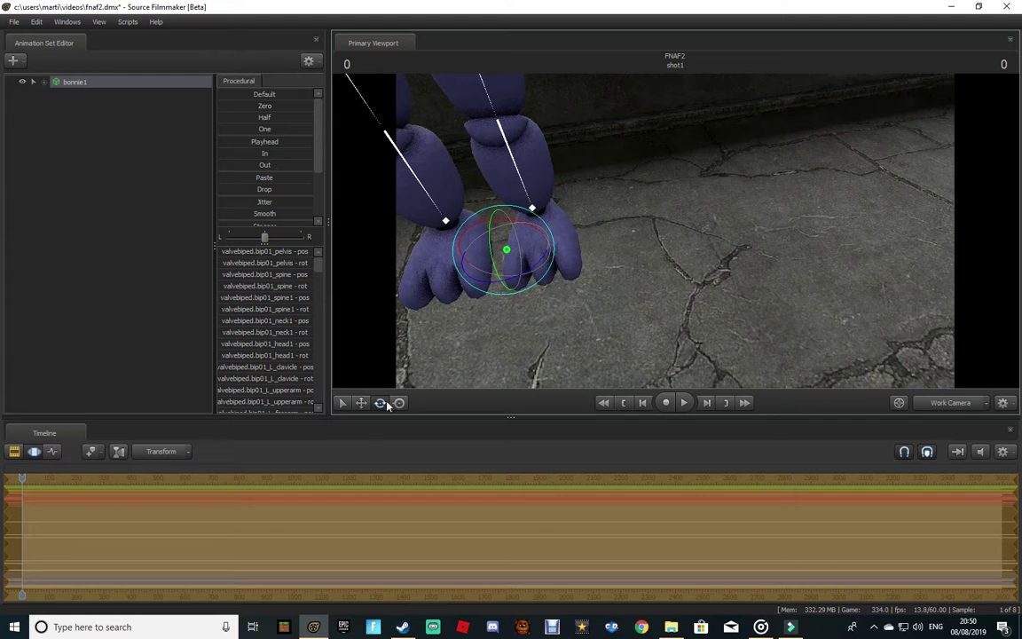
drag(488, 229, 551, 319)
click(383, 402)
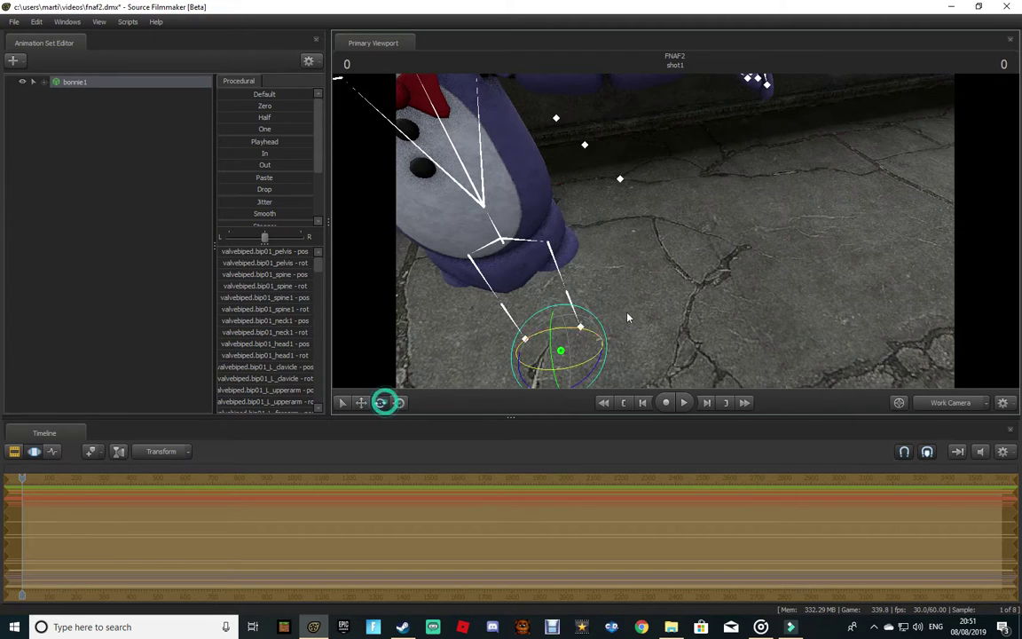
drag(720, 263, 713, 283)
Step: Rotate both thigh bones forward into a sitting pose, undoing the last excessive rotation
ctrl+click(581, 235)
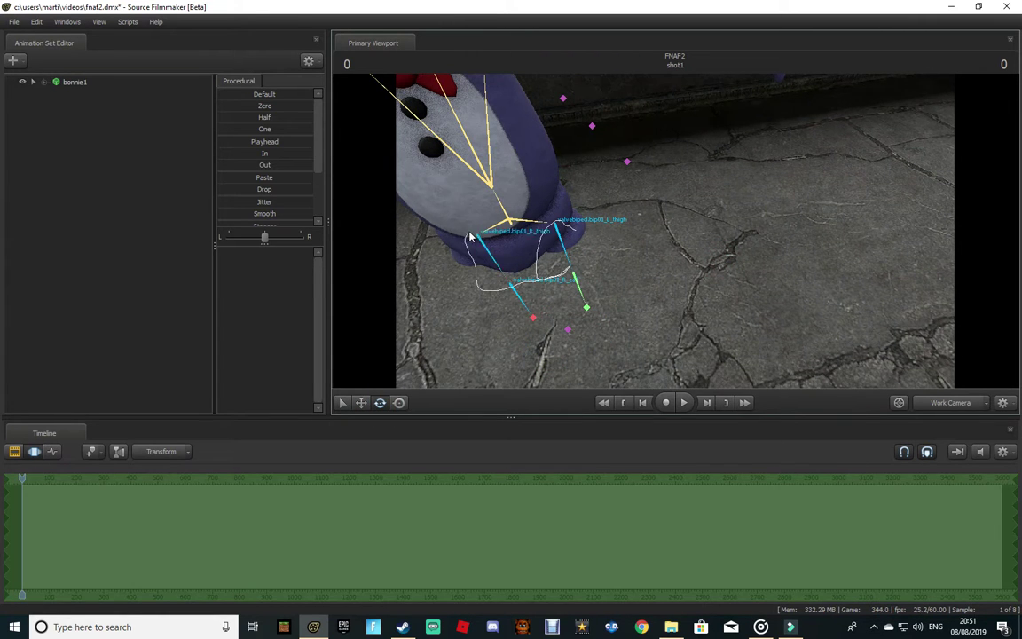
ctrl+drag(477, 234, 479, 230)
ctrl+drag(518, 262, 479, 284)
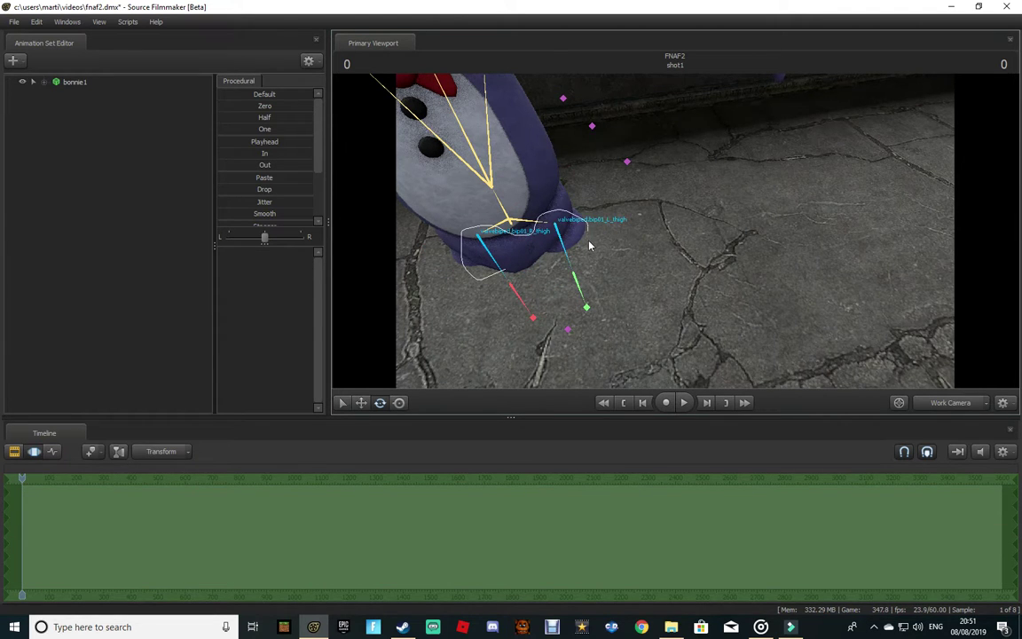
ctrl+drag(588, 248, 533, 275)
drag(460, 248, 470, 198)
mouse_move(675, 231)
mouse_down()
mouse_move(621, 293)
mouse_move(692, 244)
mouse_move(666, 231)
mouse_move(644, 190)
mouse_move(675, 241)
mouse_up()
drag(666, 282, 605, 352)
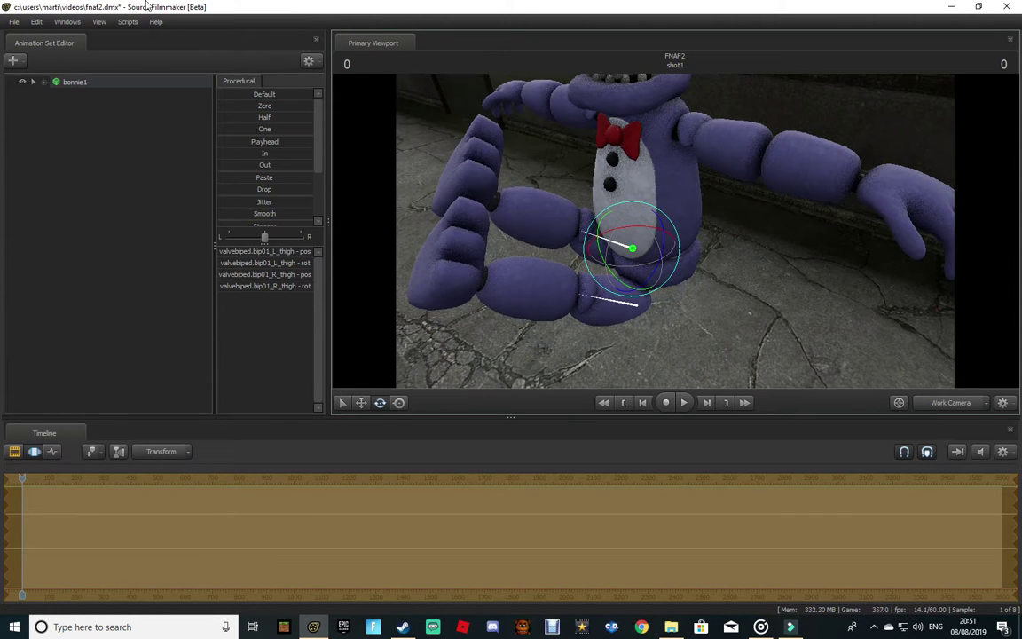
click(40, 22)
click(54, 33)
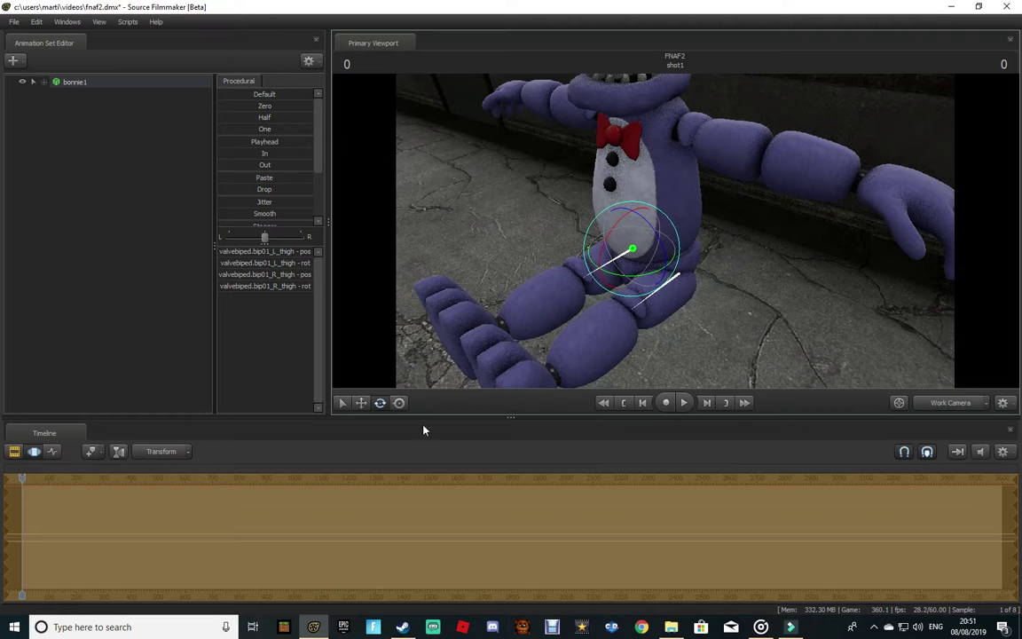
Step: Reposition the seated bonnie1 beside the wall, undoing the first translation, and check it through camera1
click(361, 402)
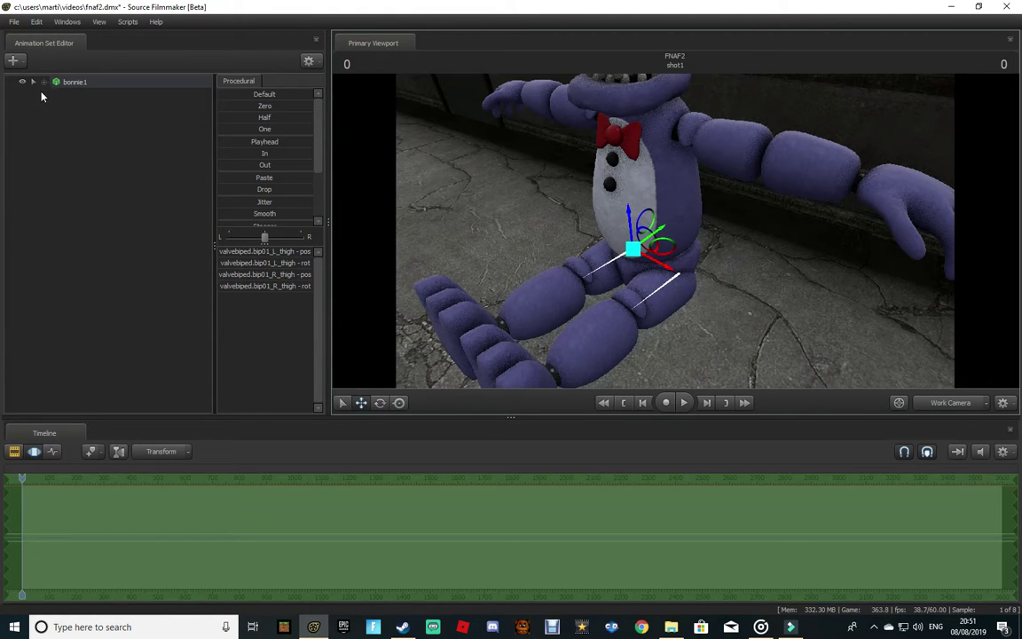
click(57, 82)
drag(677, 357, 683, 352)
click(40, 22)
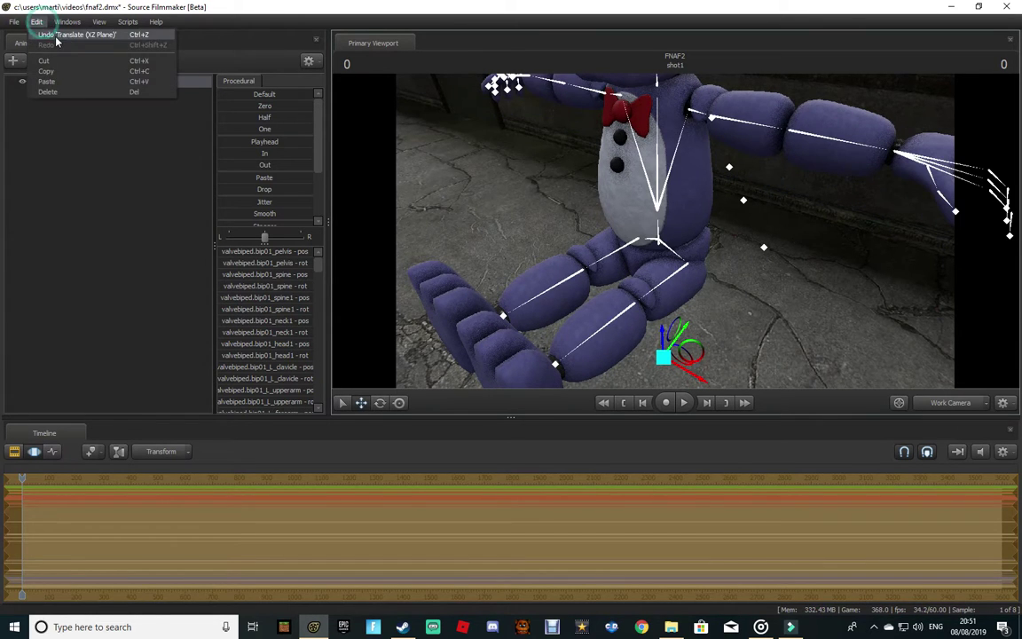
click(55, 36)
drag(678, 335, 707, 329)
drag(764, 244, 718, 341)
click(977, 405)
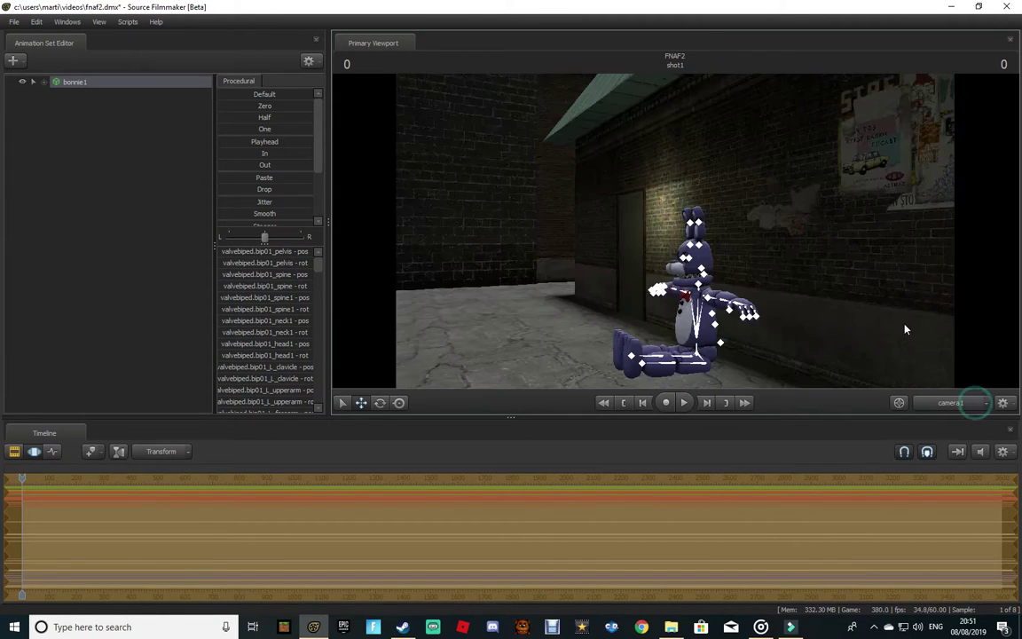
Step: Create an animation set for a new light and reframe camera1 on the seated Bonnie
click(15, 66)
click(99, 90)
drag(754, 224, 784, 265)
click(940, 408)
Step: Move bonnie1 back toward the brick wall and check its placement through camera1
click(74, 83)
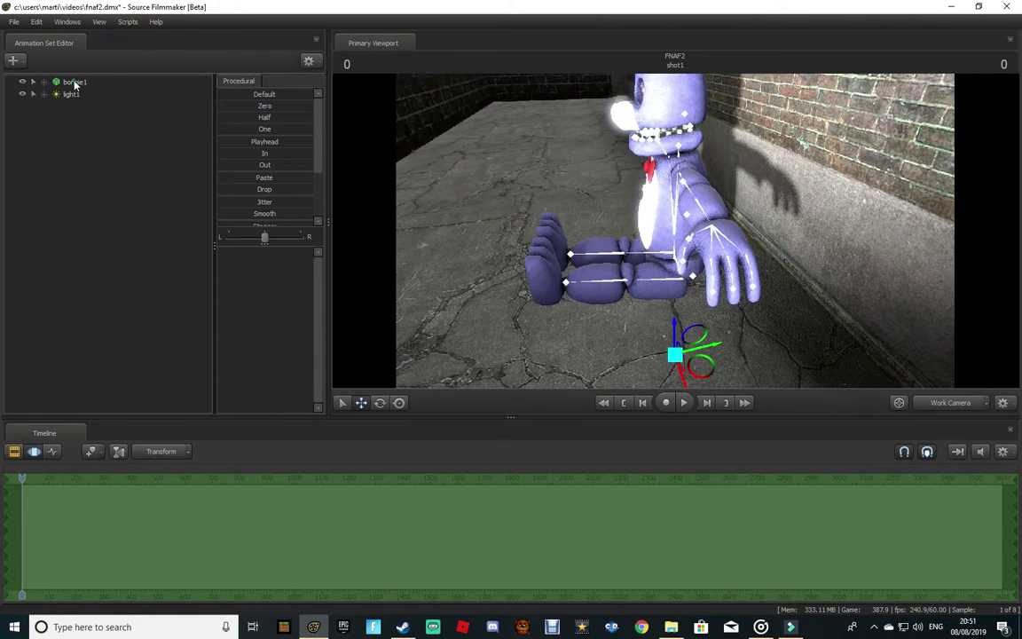
drag(719, 344, 784, 271)
drag(684, 257, 726, 278)
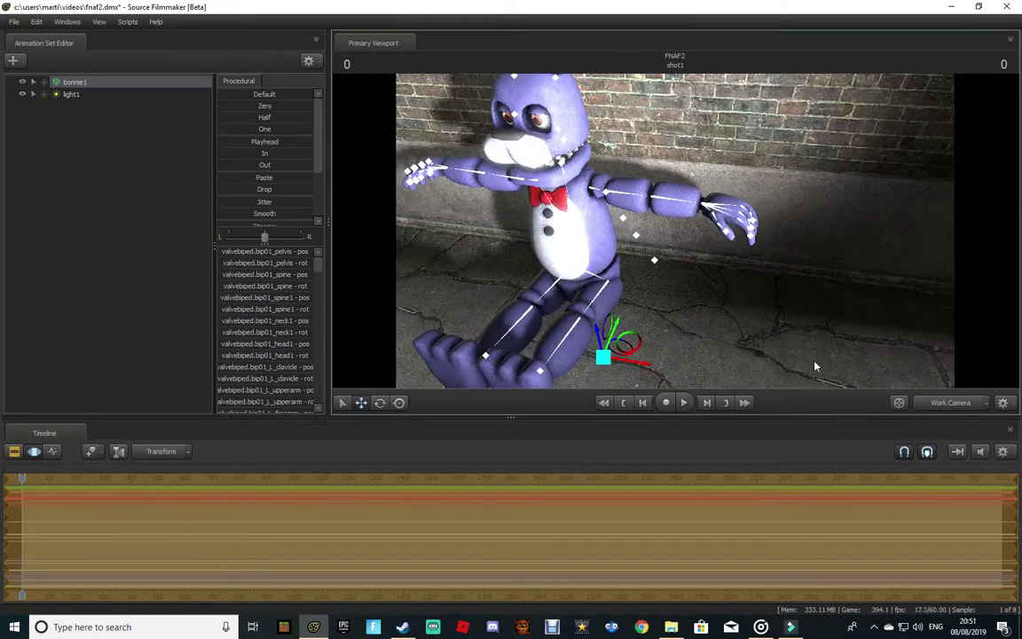
click(970, 400)
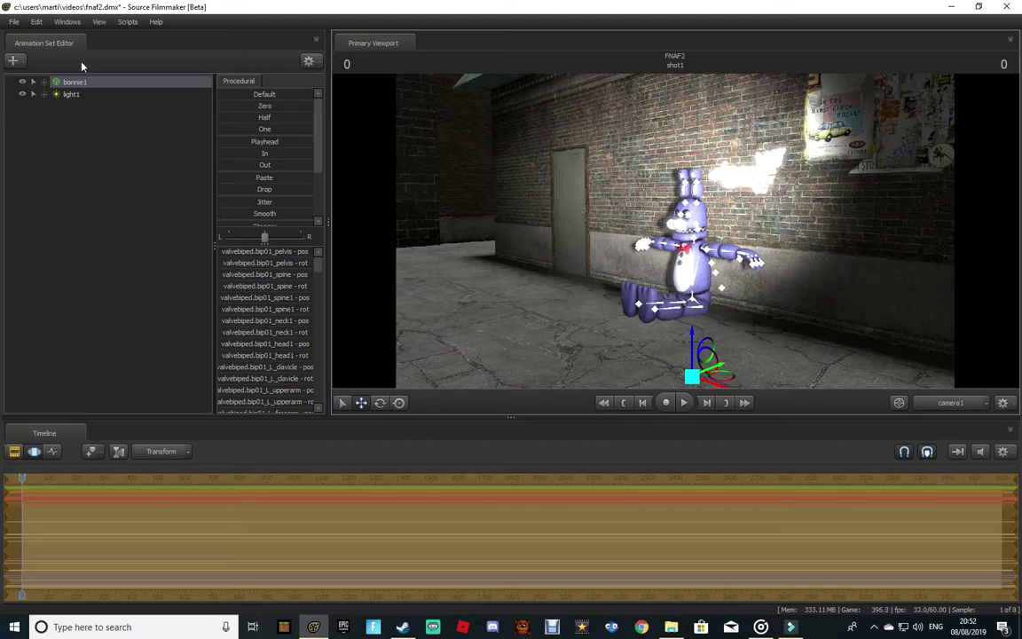
Step: Move light1 away from the camera to the opposite side of the alley, undoing one misplaced move
click(71, 94)
click(963, 405)
drag(802, 295, 905, 266)
key(w)
drag(675, 231, 672, 219)
drag(748, 203, 733, 269)
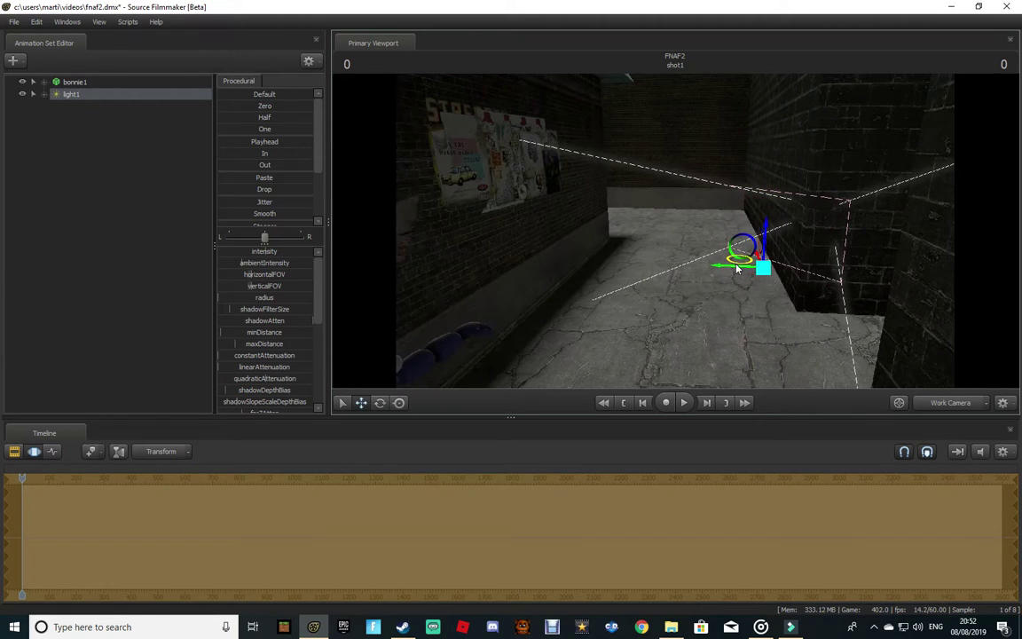
drag(555, 244, 531, 248)
key(d)
drag(763, 236, 710, 269)
key(ctrl+z)
drag(678, 165, 499, 136)
key(d)
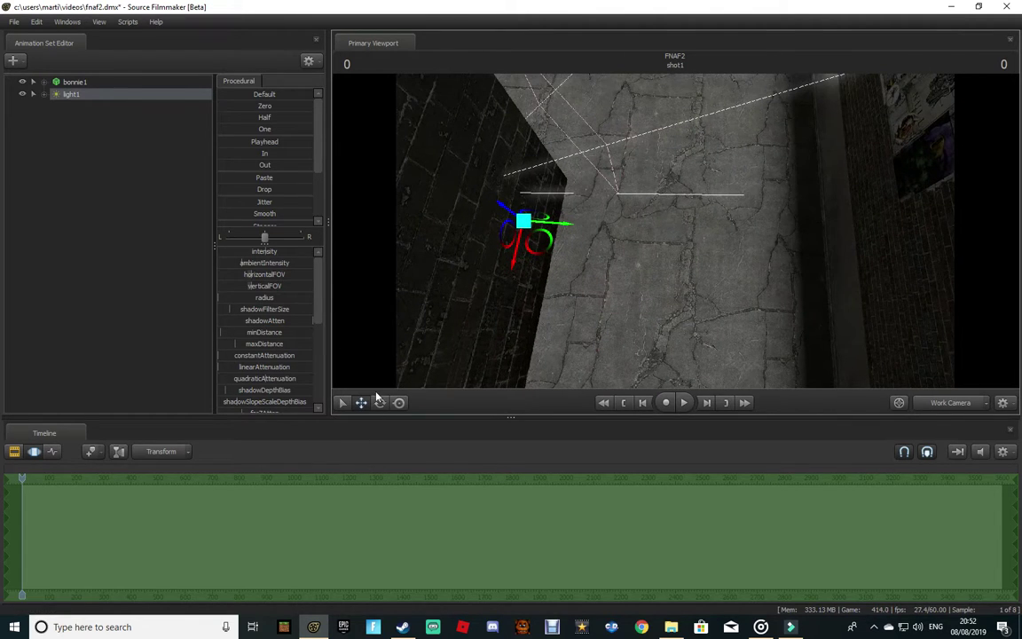
Step: Rotate light1 so its beam falls on the seated Bonnie and the wall behind it, and check the lighting through camera1
click(379, 402)
drag(677, 178, 649, 268)
drag(531, 297, 525, 291)
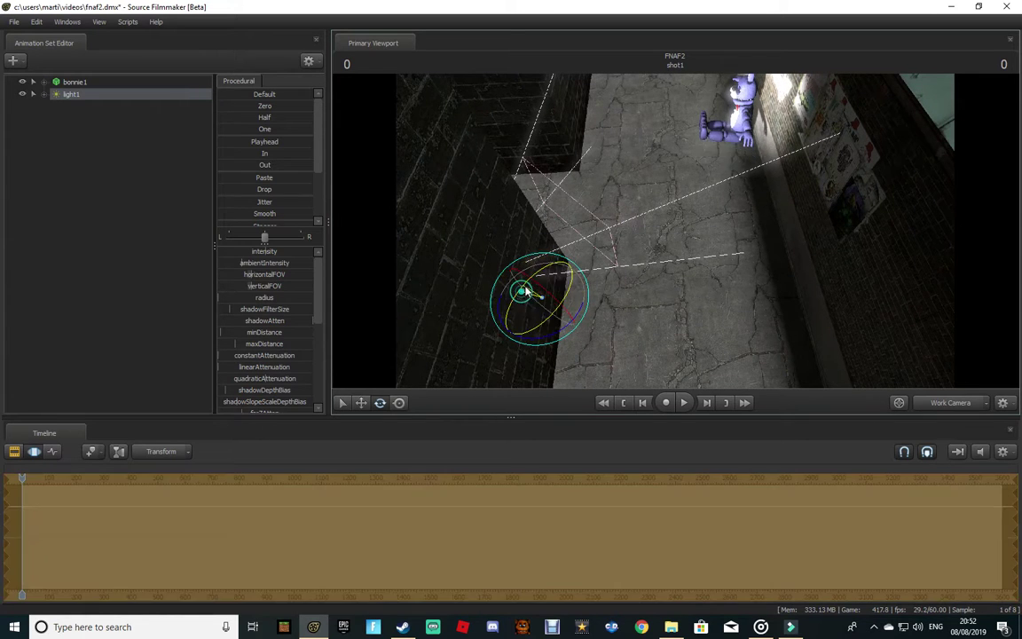
drag(545, 338, 564, 333)
drag(691, 282, 715, 200)
key(w)
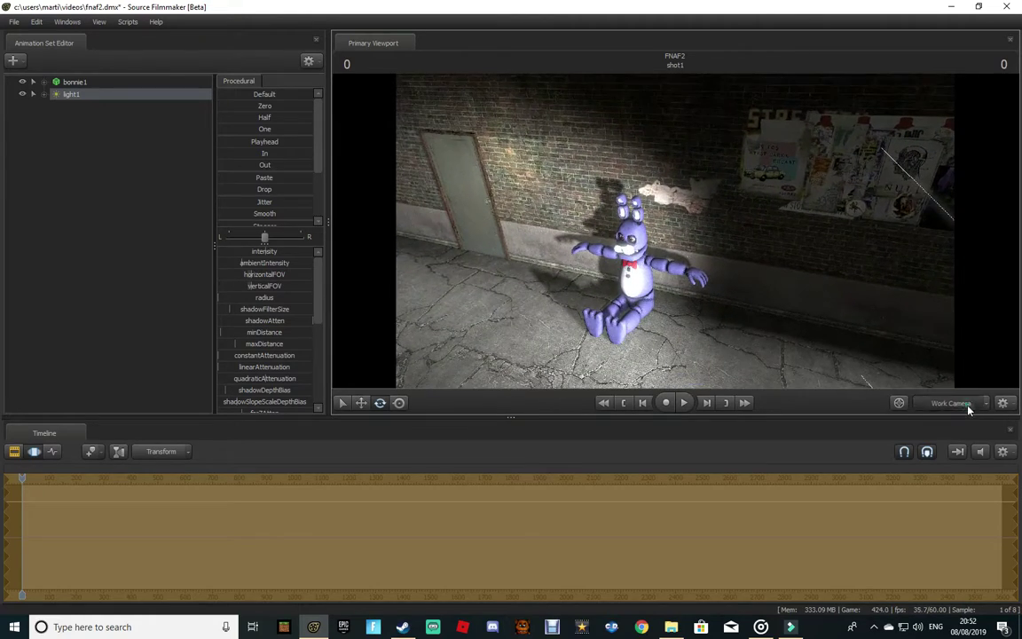
click(969, 409)
Step: Rotate Bonnie's left upper arm down beside the body and bend the left forearm inward
drag(879, 302, 950, 311)
key(w)
key(a)
mouse_move(676, 232)
mouse_down()
mouse_move(674, 196)
mouse_move(685, 212)
mouse_up()
ctrl+click(676, 222)
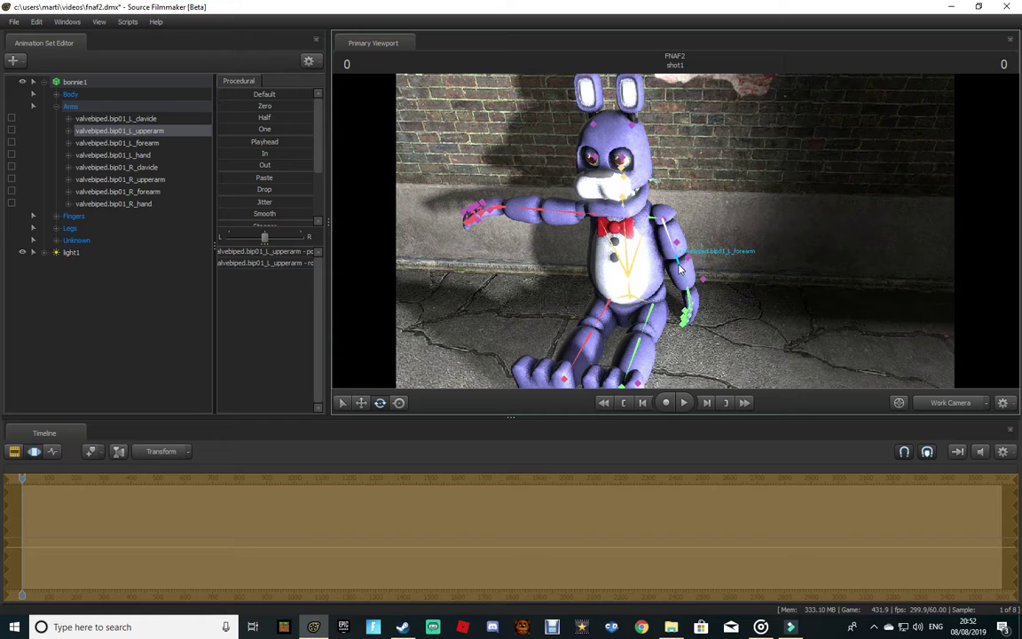
click(682, 267)
drag(697, 227, 698, 231)
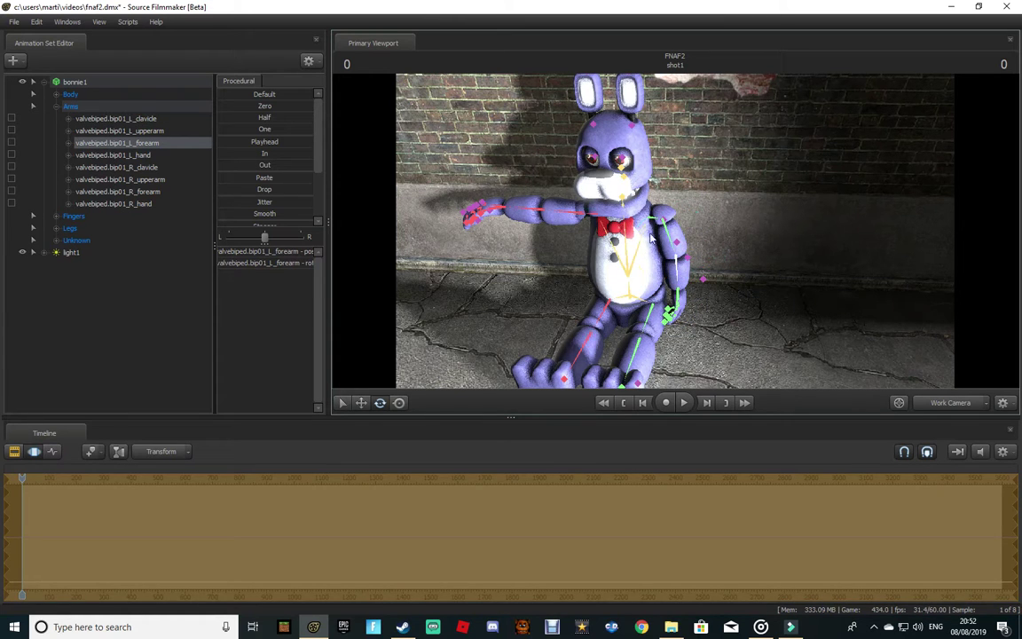
Step: Rotate Bonnie's right upper arm down beside the body and adjust the right forearm
click(563, 215)
drag(566, 177, 521, 208)
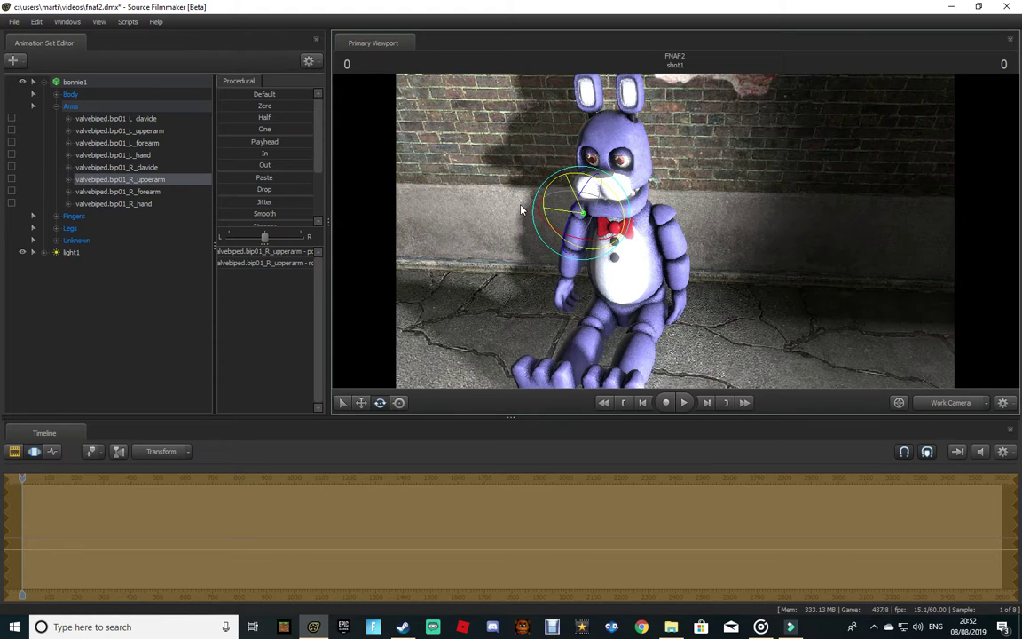
ctrl+click(573, 258)
drag(596, 217, 626, 217)
Step: Tilt Bonnie's head forward and rotate the jaw bone to open the mouth
key(ctrl)
click(611, 200)
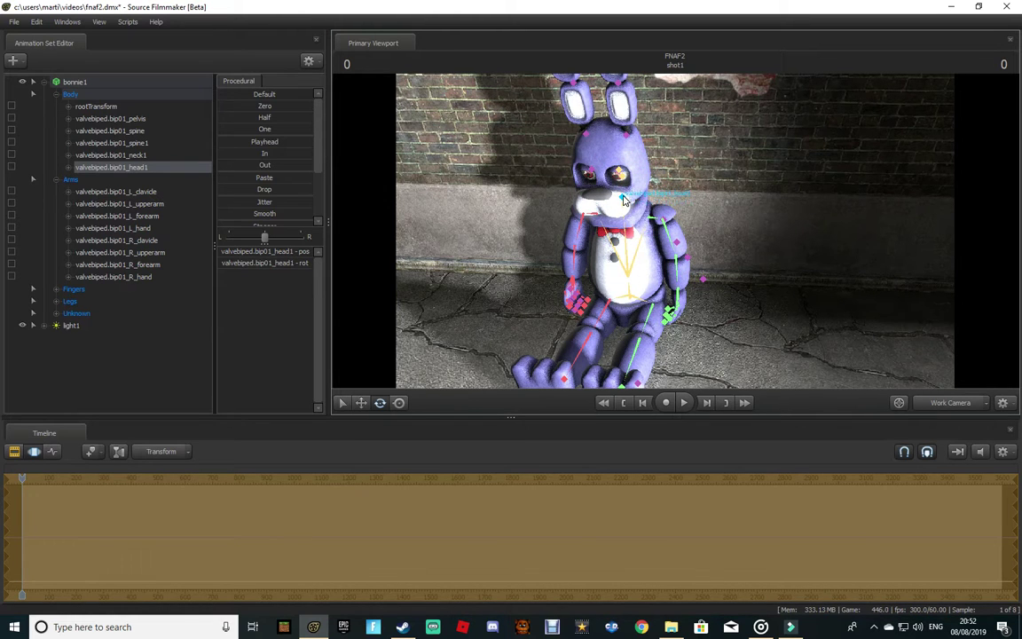
key(w)
drag(717, 201, 677, 182)
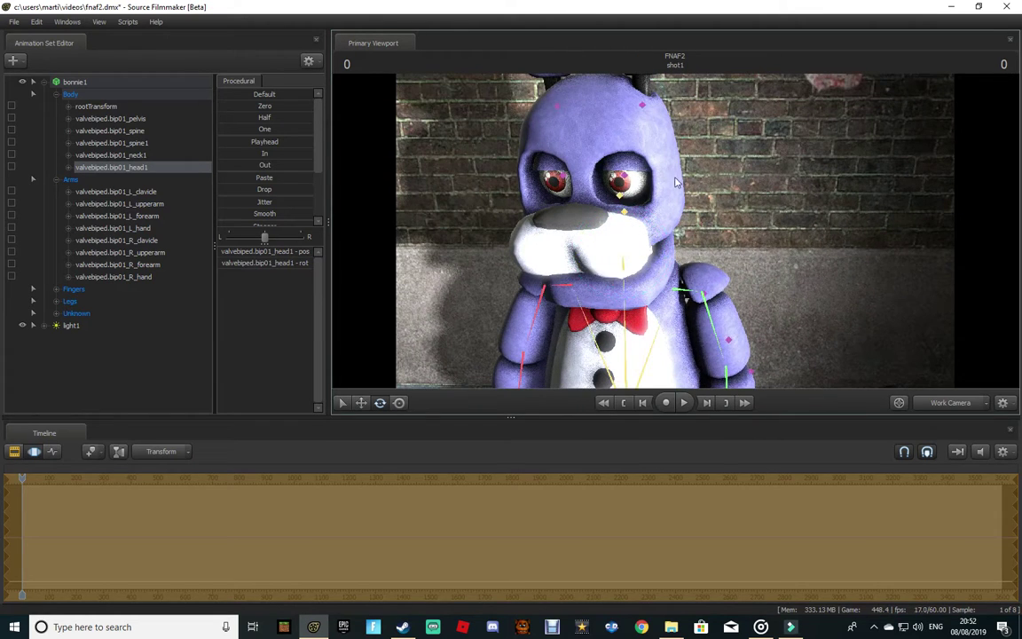
ctrl+click(621, 211)
drag(610, 214, 612, 233)
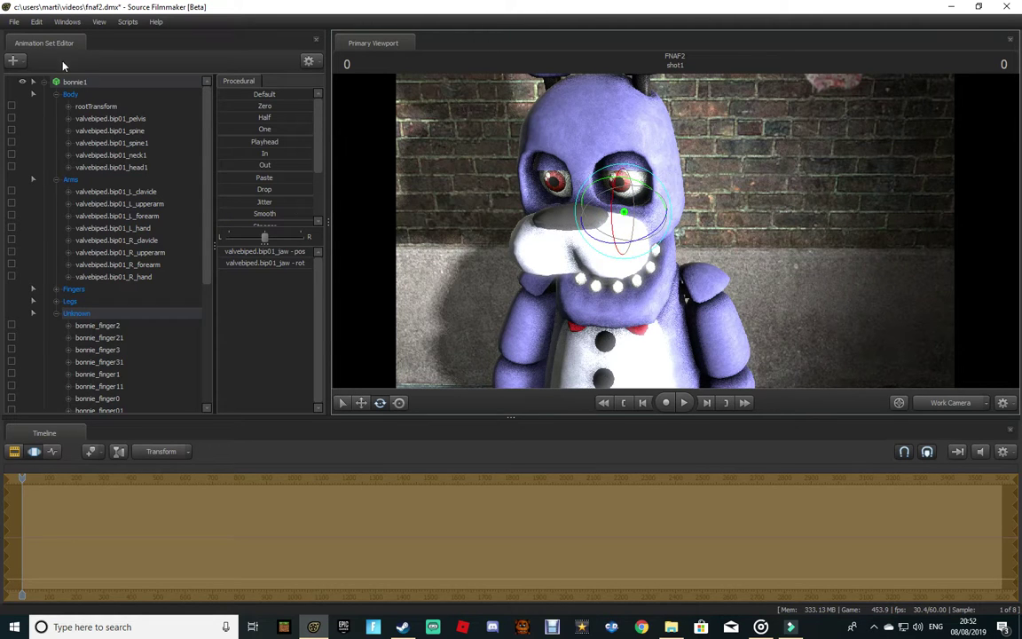
Step: Set bonnie1's skin to 3 and switch its body body group to wbody.smd
click(44, 81)
right_click(69, 83)
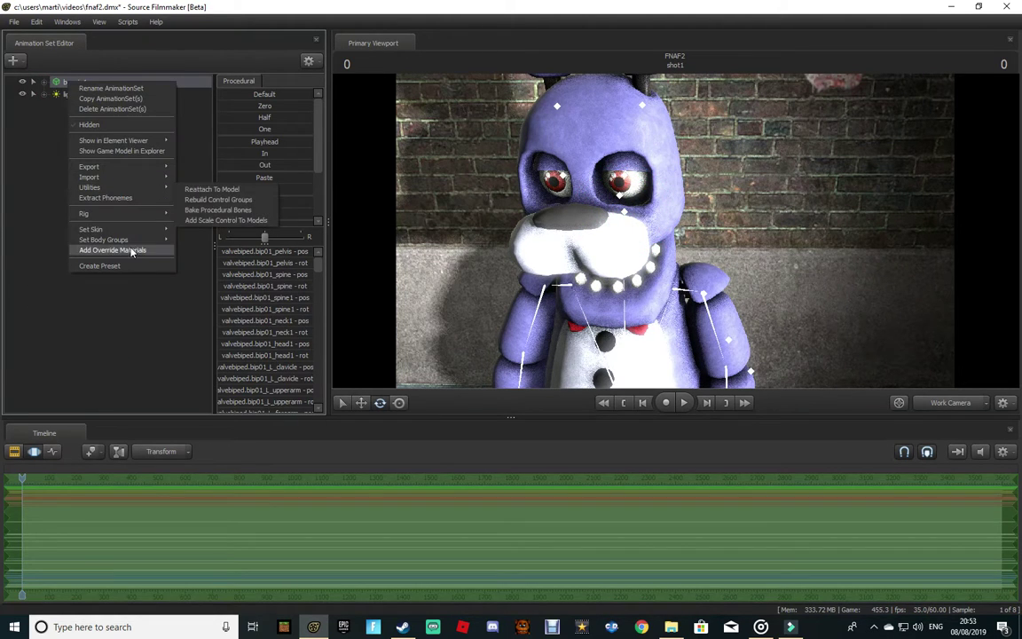
mouse_move(130, 234)
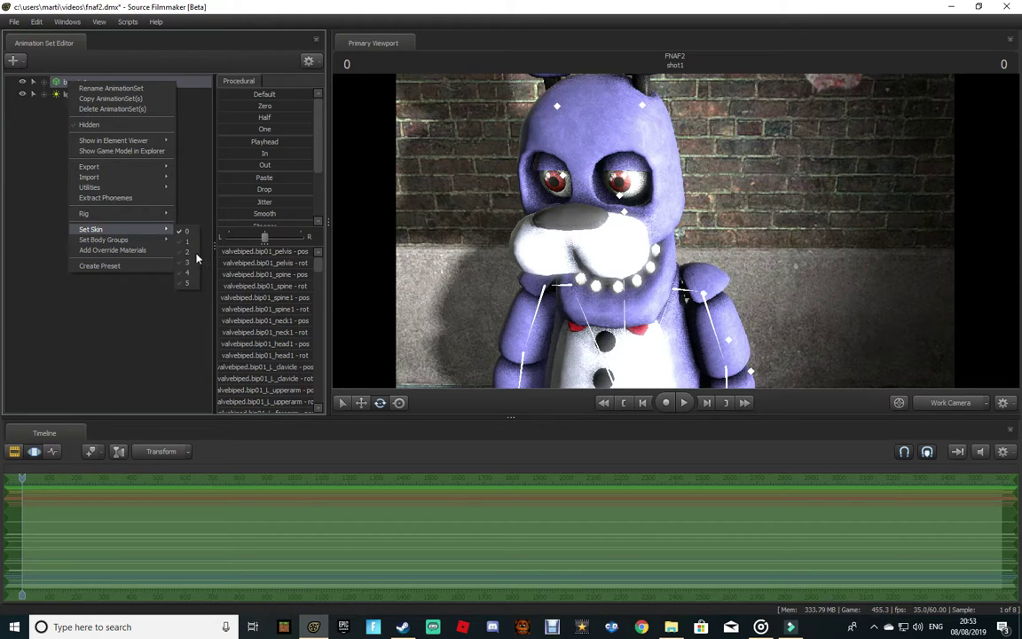
click(199, 260)
right_click(81, 83)
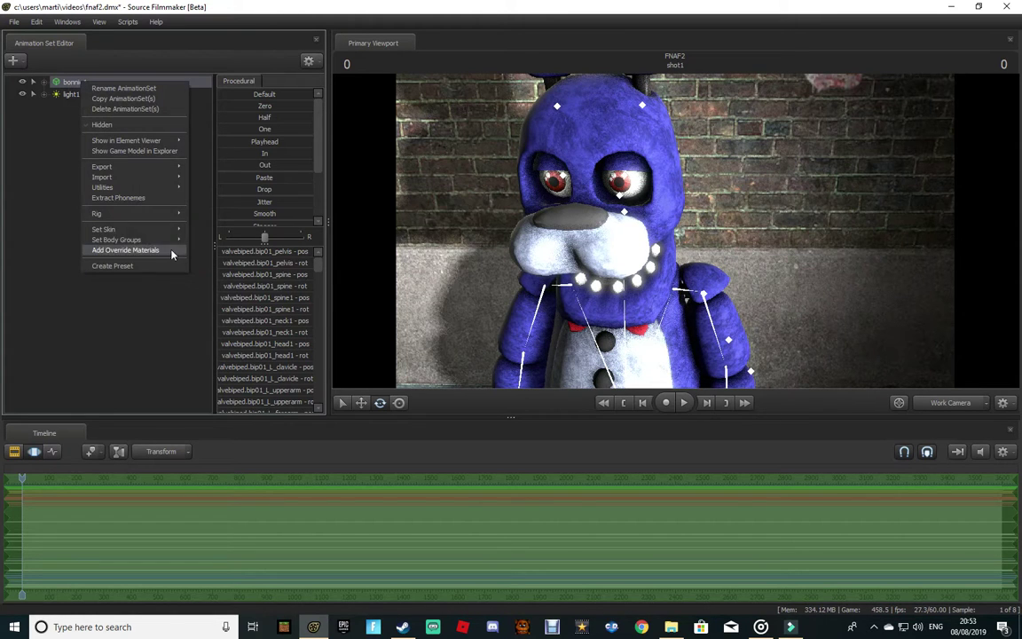
mouse_move(174, 242)
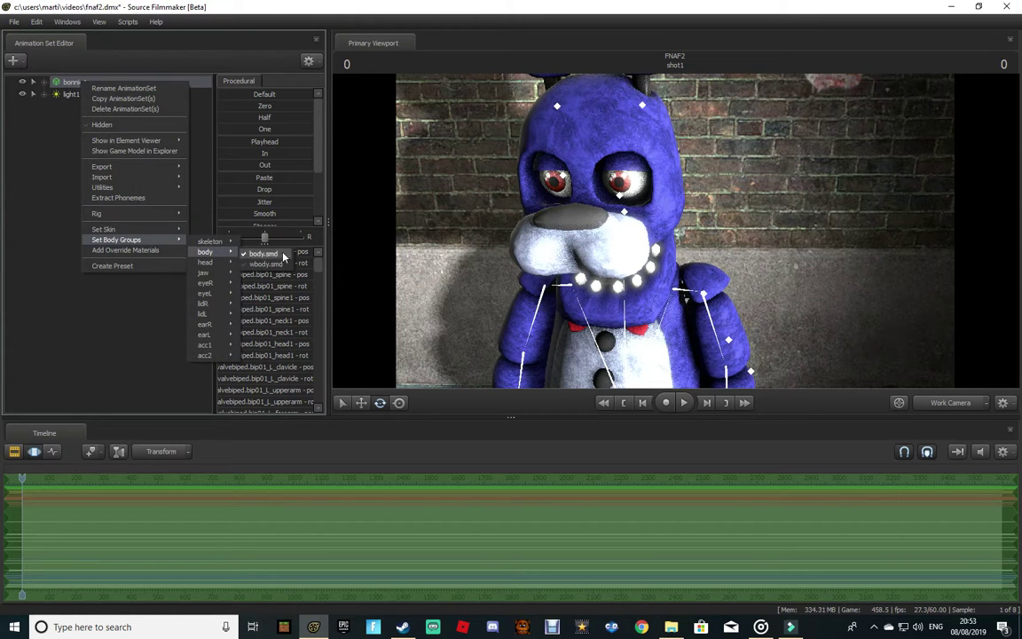
click(281, 264)
Step: Move Bonnie's left upper arm bone away from the shoulder toward the wall, leaving the wires hanging at the shoulder
drag(657, 230, 688, 244)
ctrl+click(697, 223)
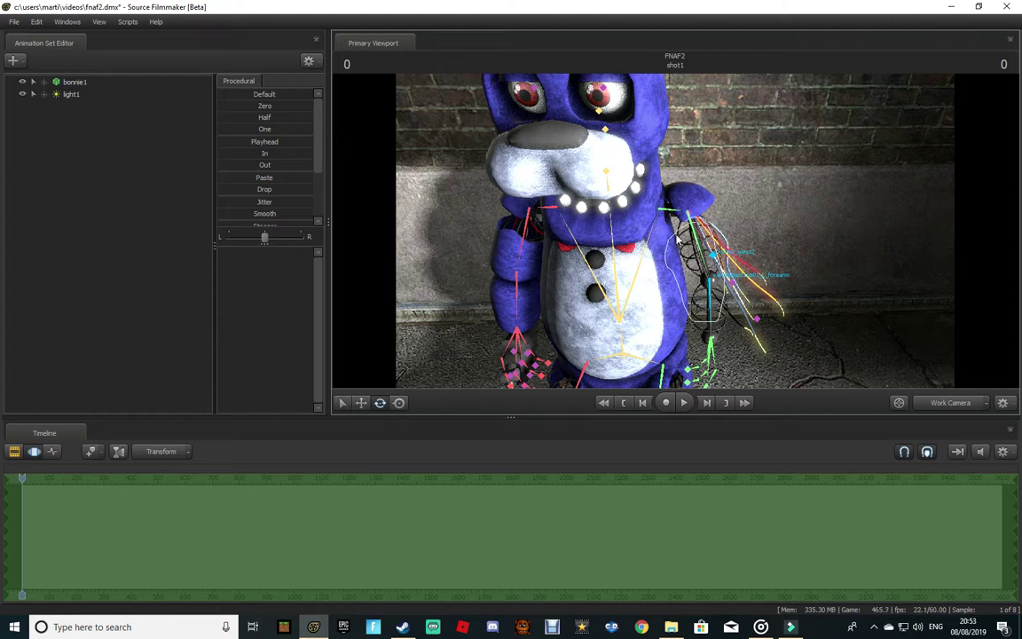
ctrl+drag(677, 261, 679, 267)
ctrl+click(681, 272)
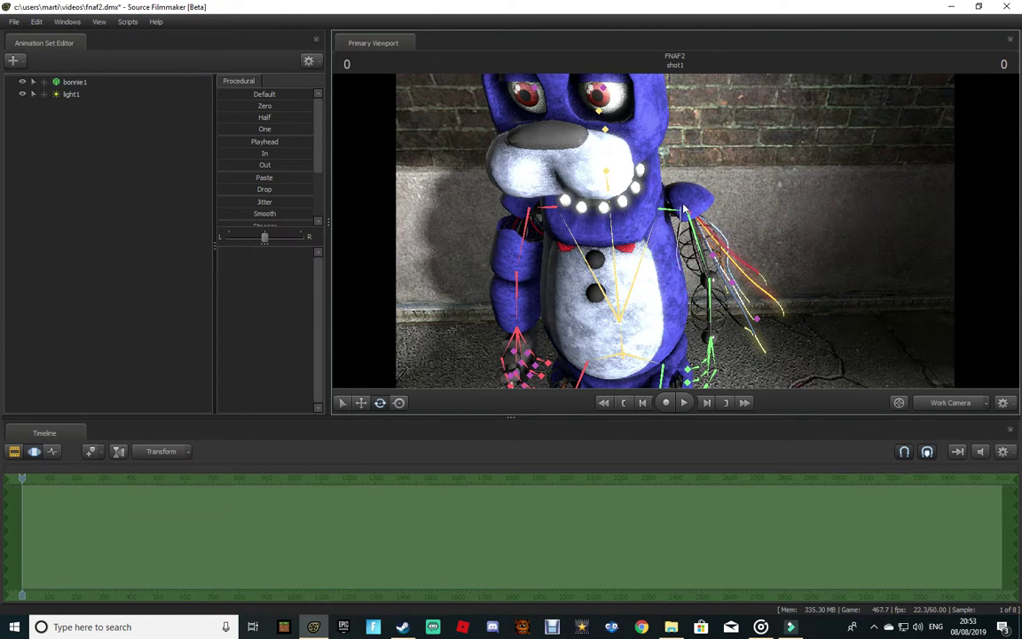
ctrl+click(708, 228)
ctrl+click(685, 254)
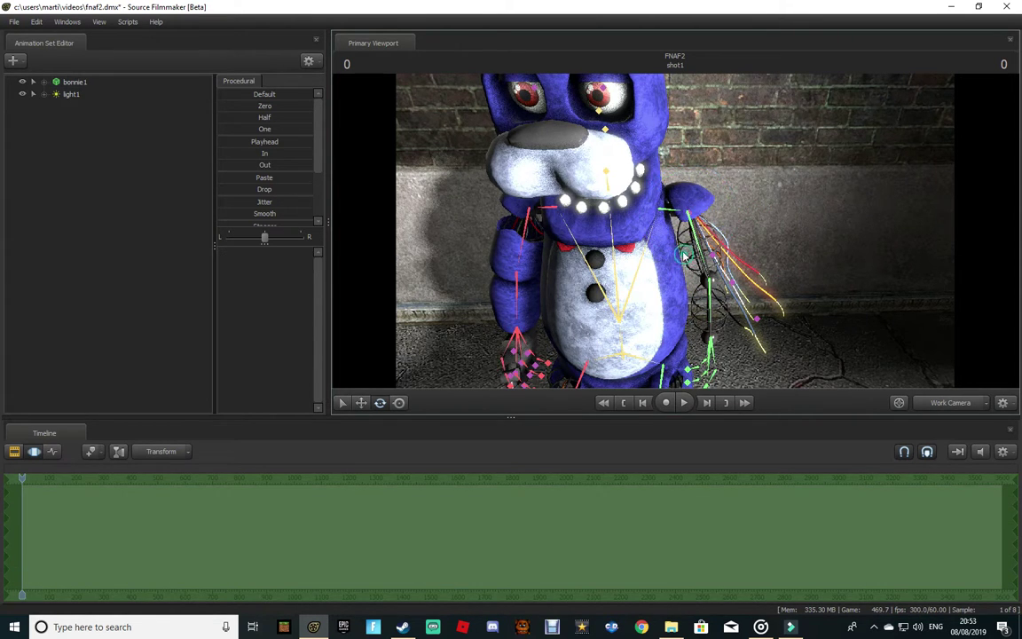
click(715, 258)
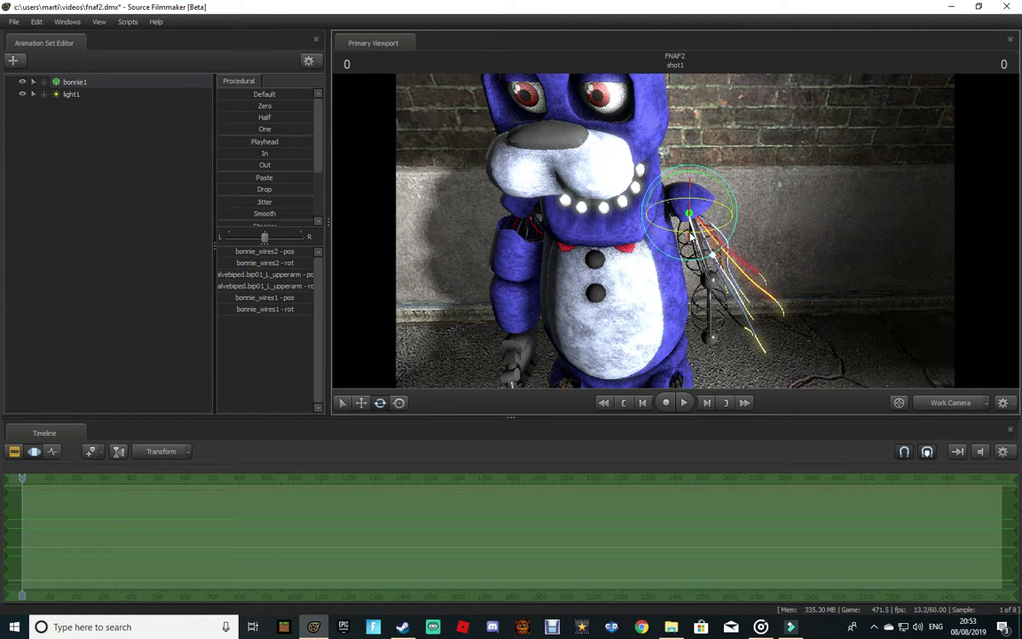
click(64, 82)
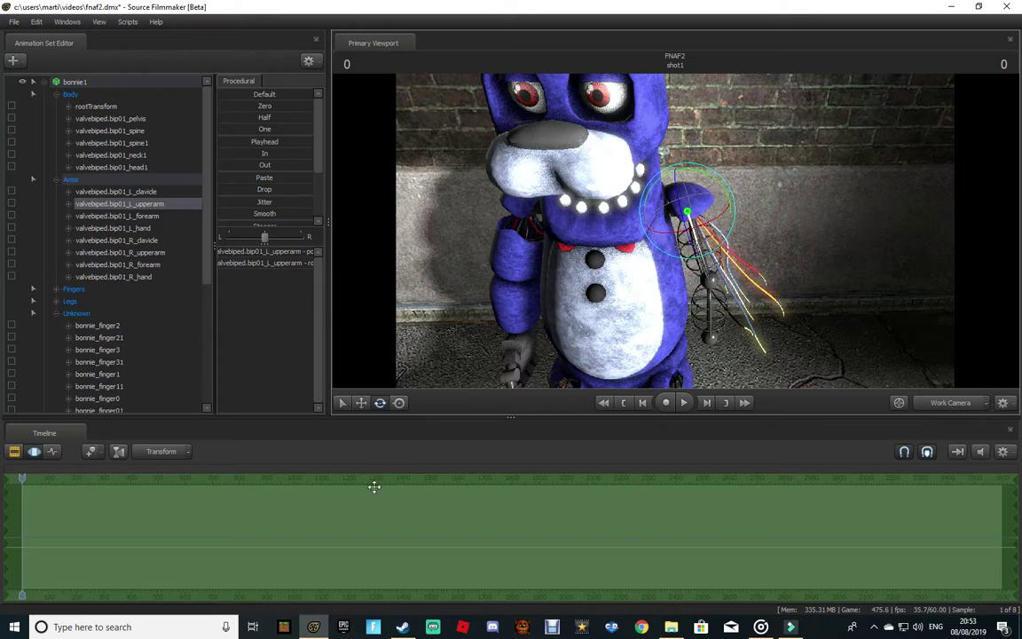
click(365, 403)
drag(754, 241, 944, 171)
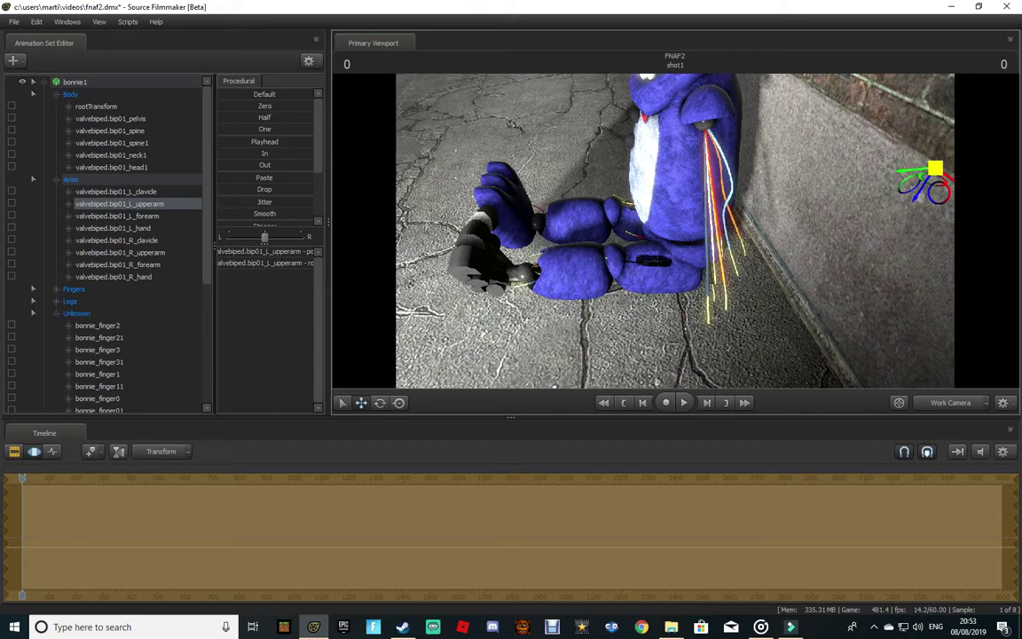
Step: Rotate the bonnie_wires3 and bonnie_wires2 bones together, and the bonnie_wires1 bone at the left shoulder
drag(646, 376, 691, 235)
key(ctrl)
ctrl+click(742, 249)
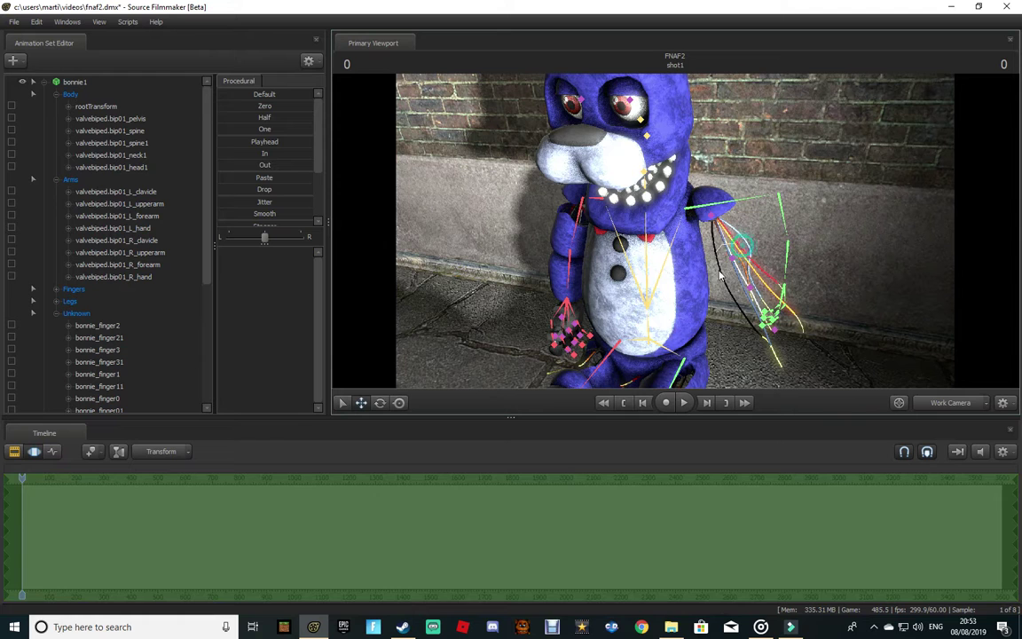
click(775, 304)
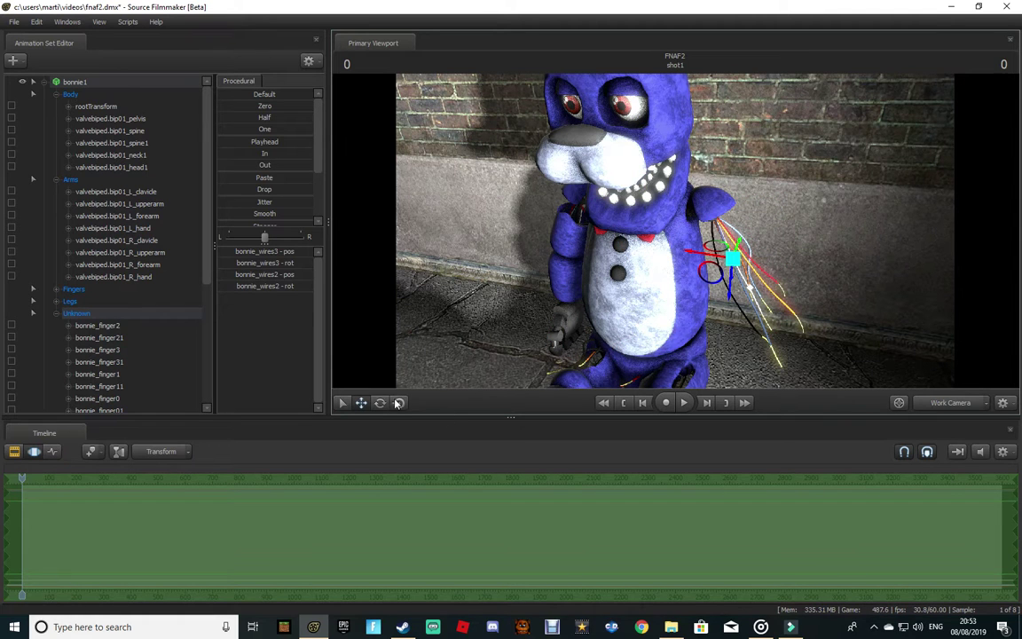
click(380, 403)
mouse_move(709, 224)
mouse_down()
mouse_move(724, 223)
mouse_move(716, 226)
mouse_up()
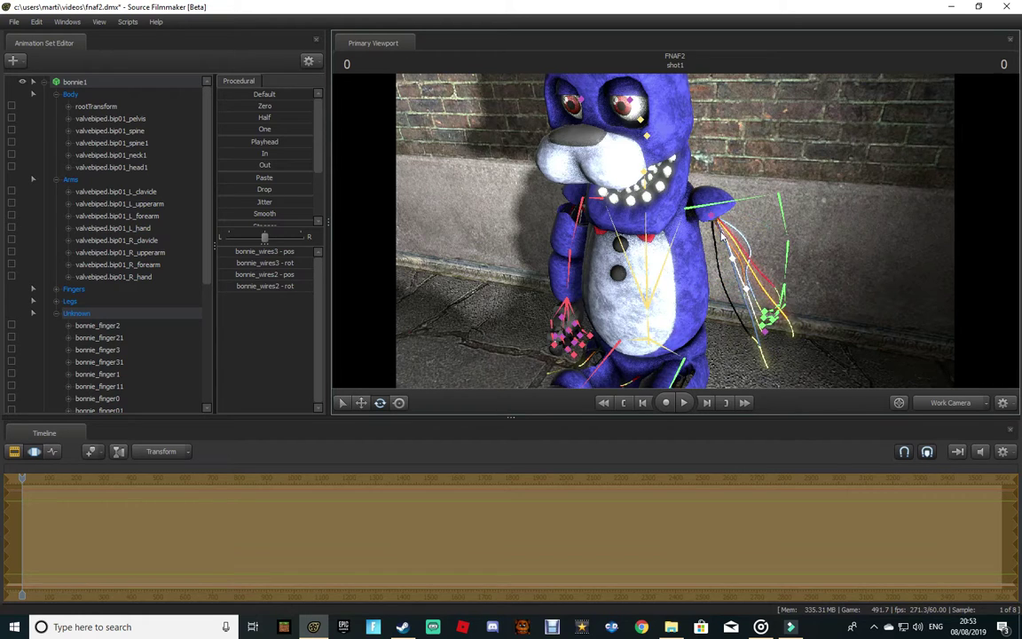
ctrl+click(712, 217)
mouse_move(703, 176)
mouse_down()
mouse_move(733, 184)
mouse_move(714, 185)
mouse_up()
Step: Switch bonnie1's head body group to whead.smd
drag(850, 250, 777, 270)
key(s)
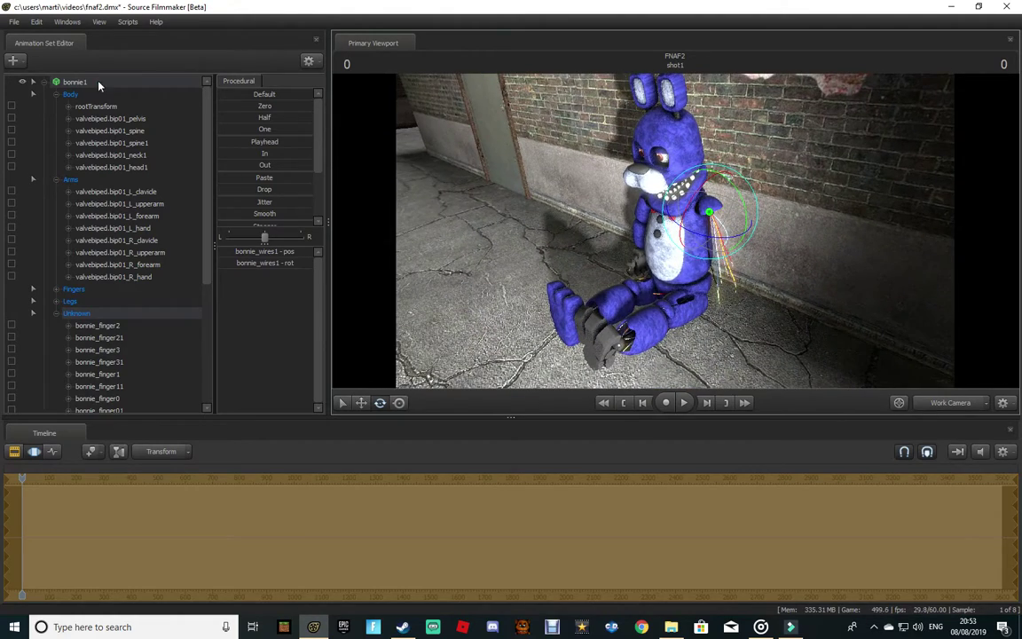
right_click(99, 81)
mouse_move(160, 239)
mouse_move(241, 264)
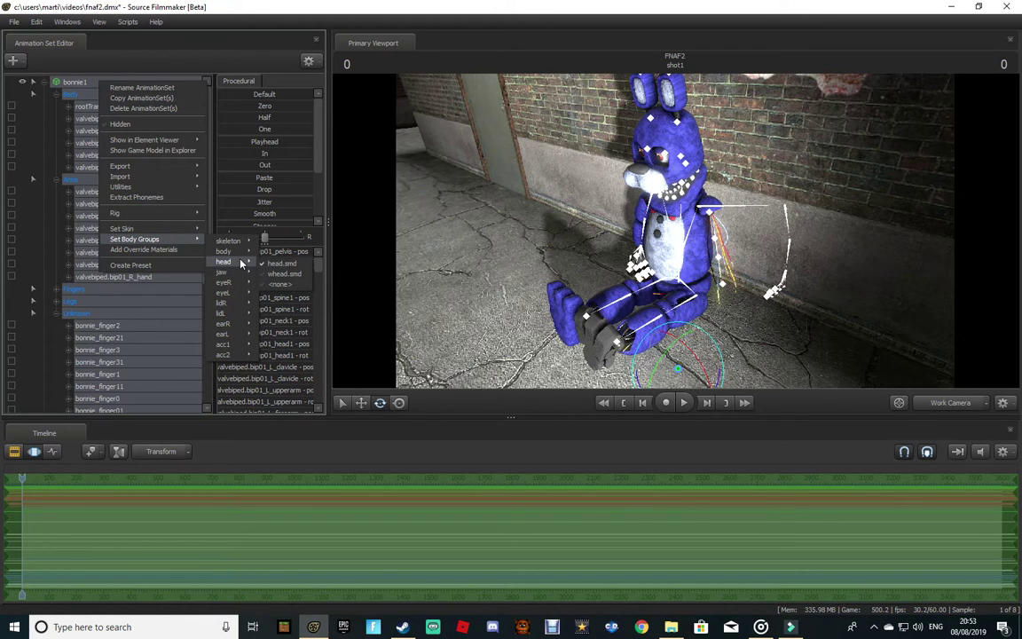
click(305, 275)
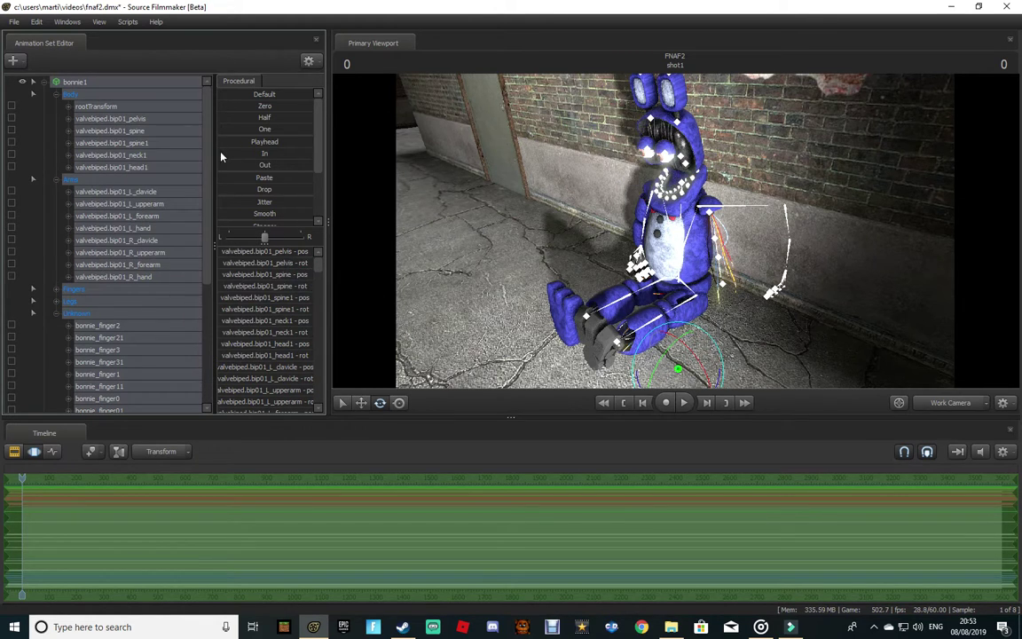
Step: Hide both of Bonnie's eyes by setting the eyeR and eyeL body groups to <none>
right_click(124, 79)
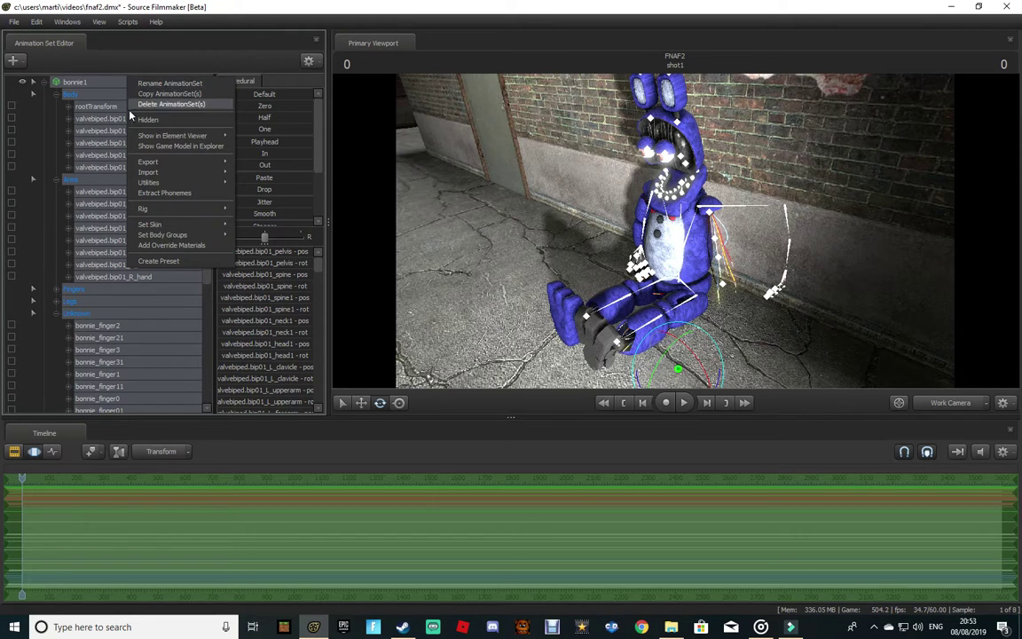
mouse_move(188, 236)
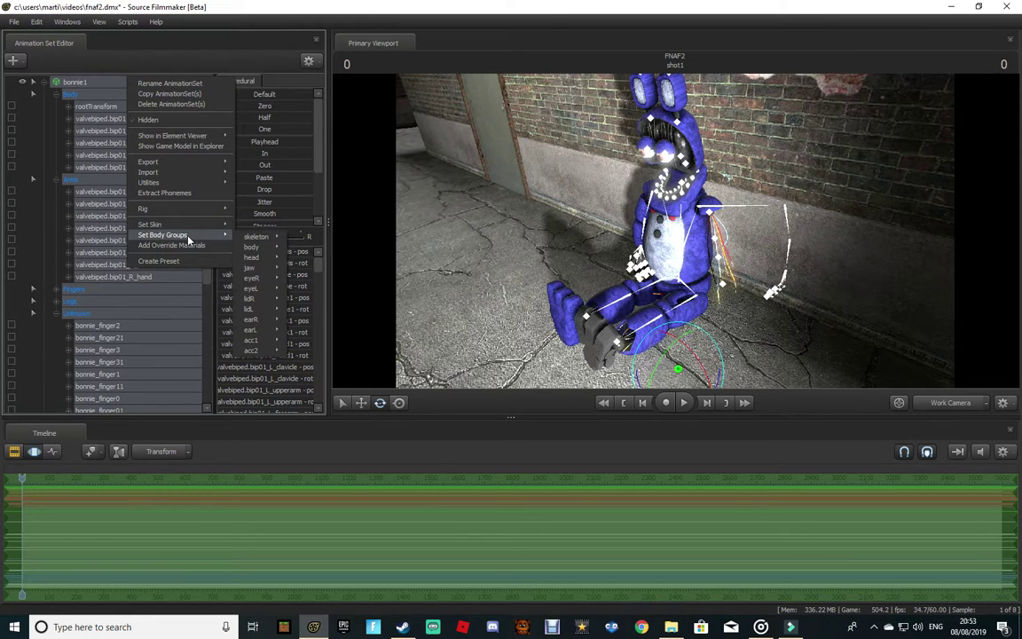
mouse_move(257, 272)
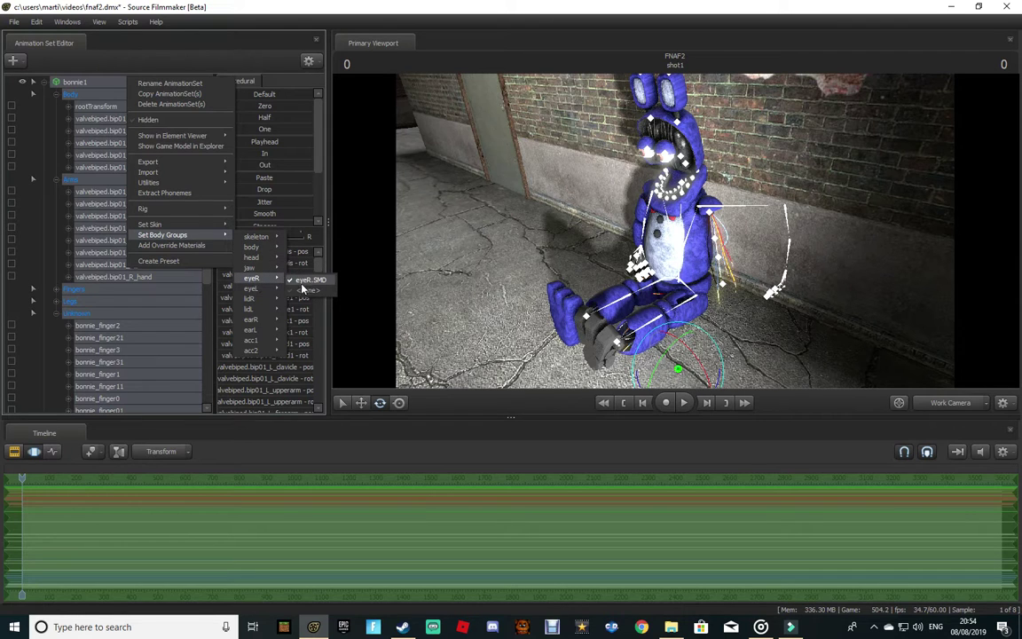
click(303, 286)
right_click(153, 83)
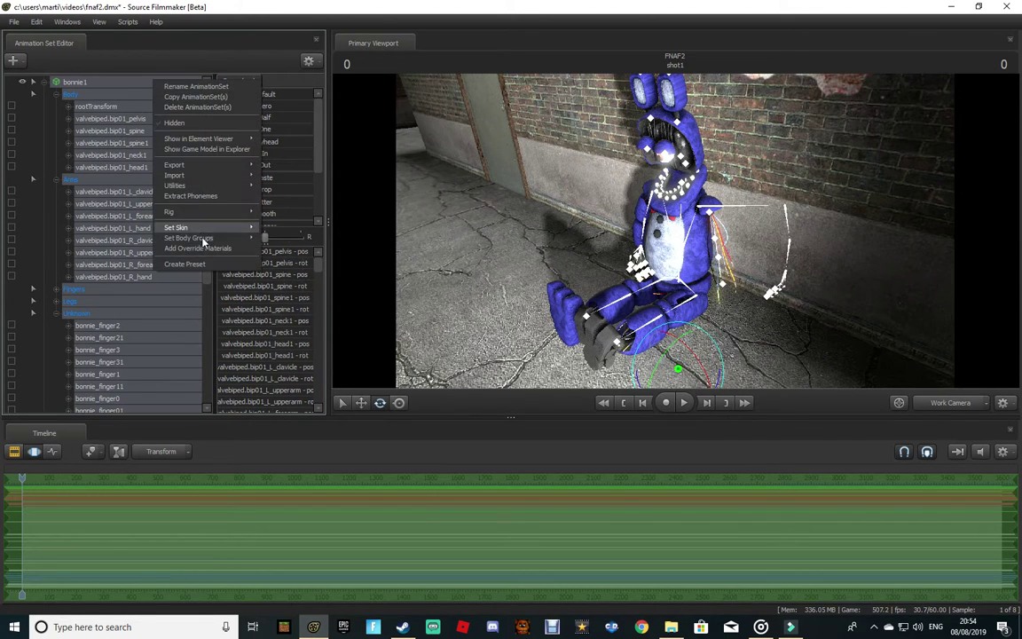
mouse_move(197, 237)
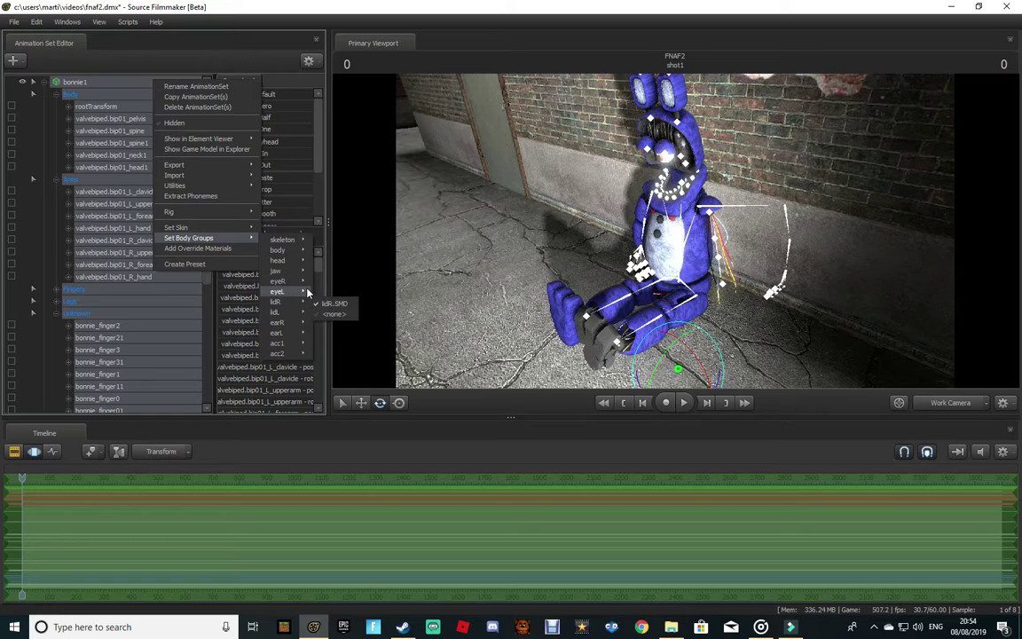
click(333, 305)
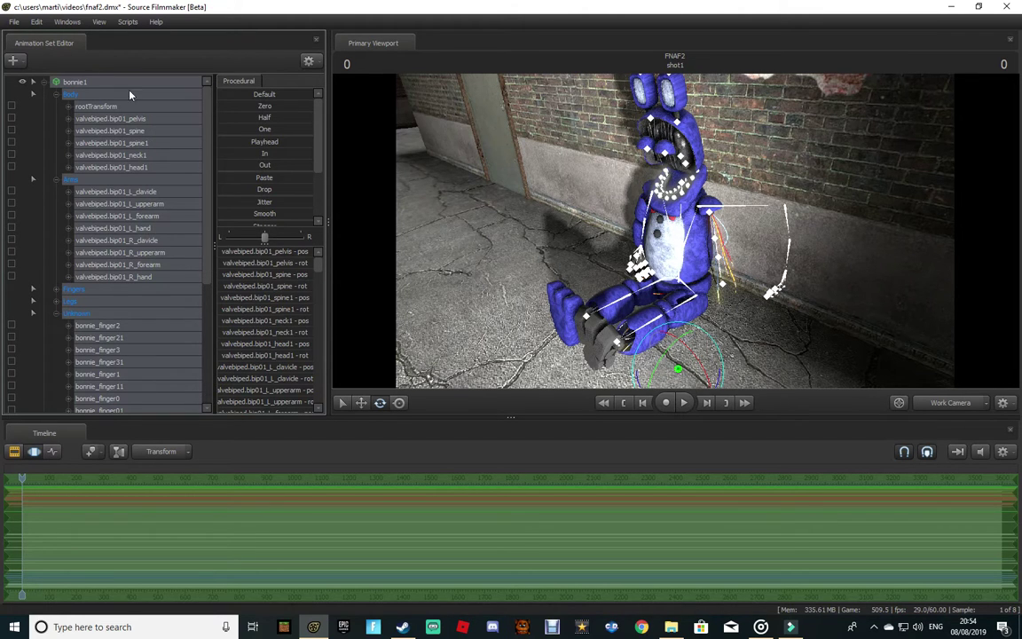
Step: Hide both of Bonnie's eyelids by setting the lidR and lidL body groups to <none>
right_click(94, 83)
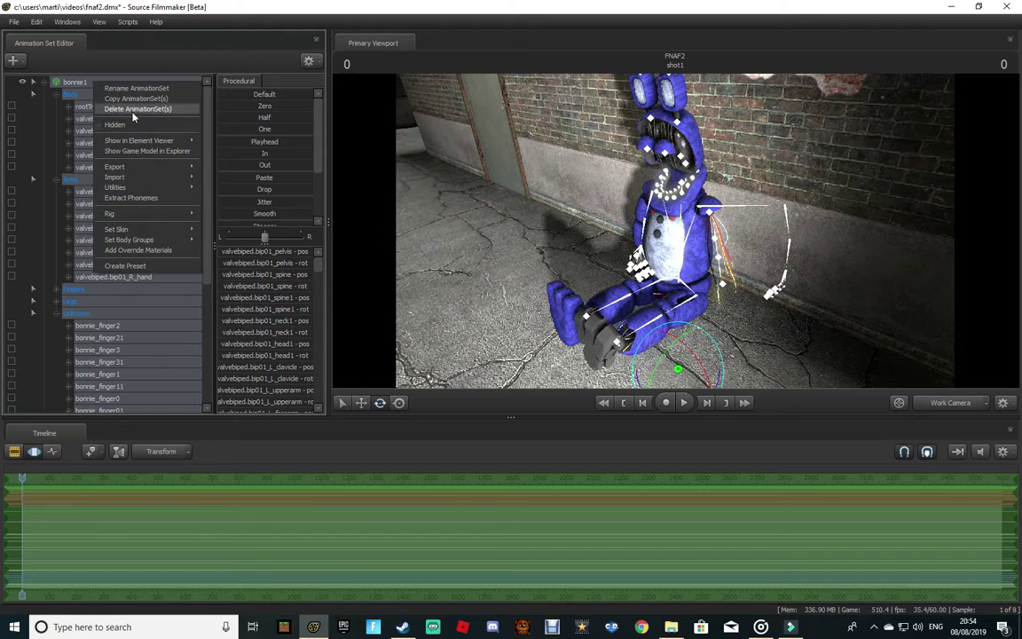
mouse_move(176, 241)
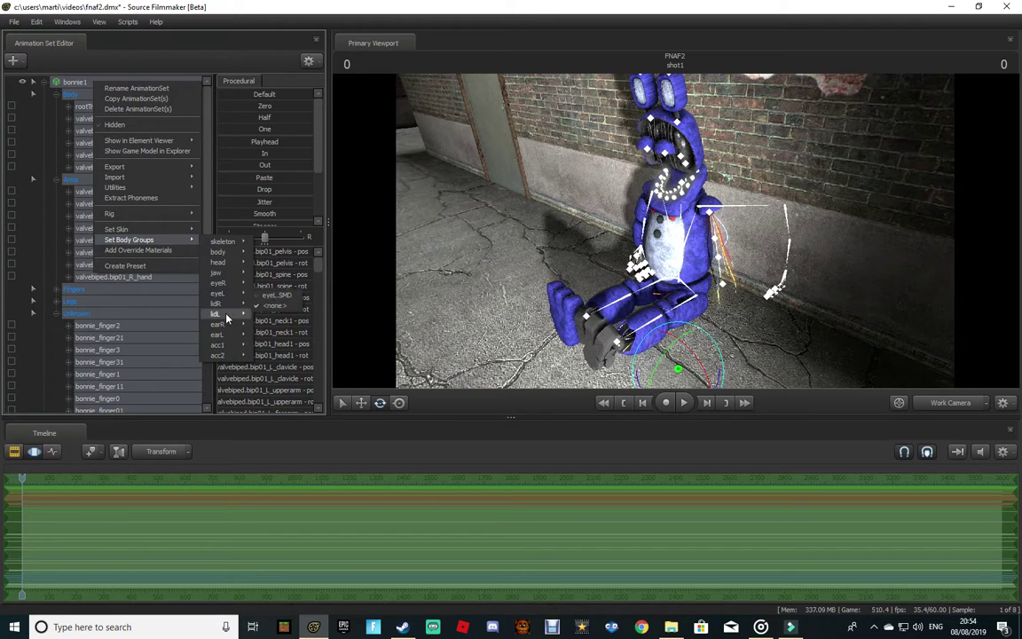
mouse_move(232, 325)
mouse_move(229, 304)
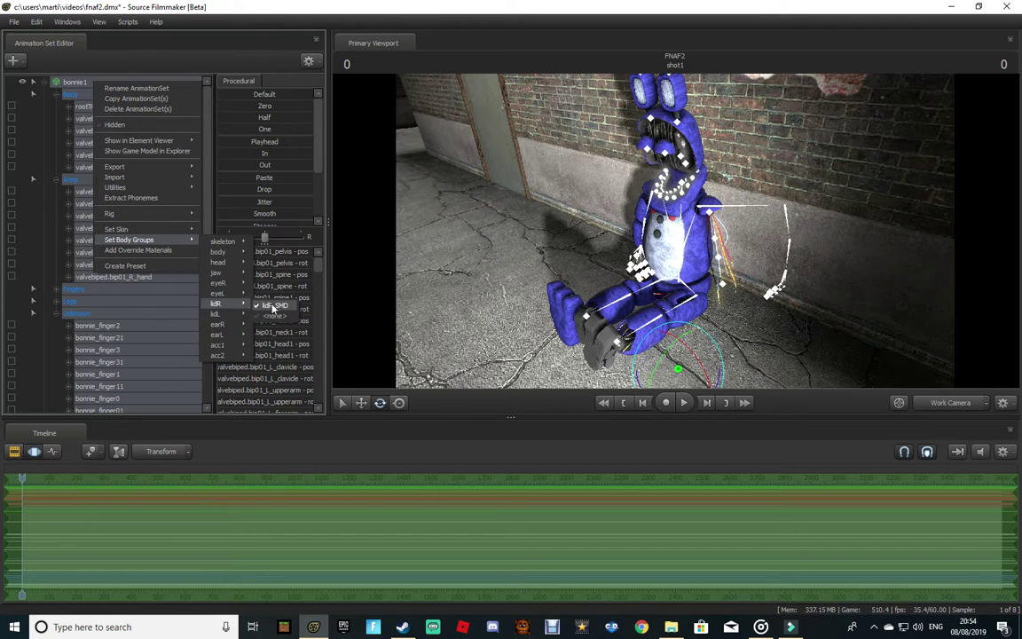
click(274, 316)
right_click(97, 84)
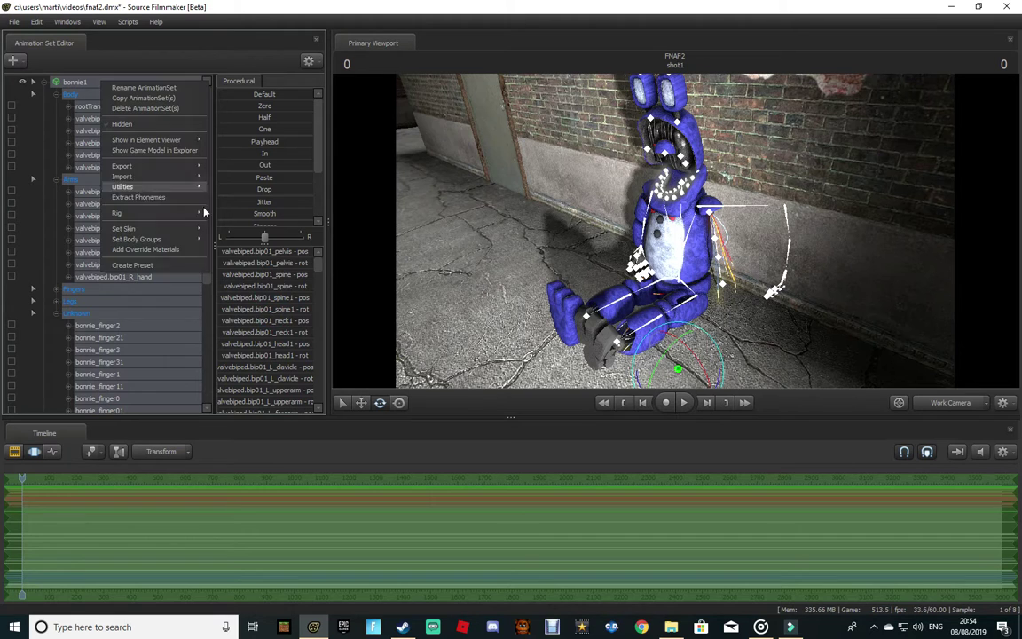
mouse_move(177, 240)
mouse_move(249, 313)
click(278, 326)
Step: Rotate the bones at the base and tips of both of Bonnie's ears to bend them
key(w)
drag(675, 231, 541, 258)
drag(670, 297, 650, 248)
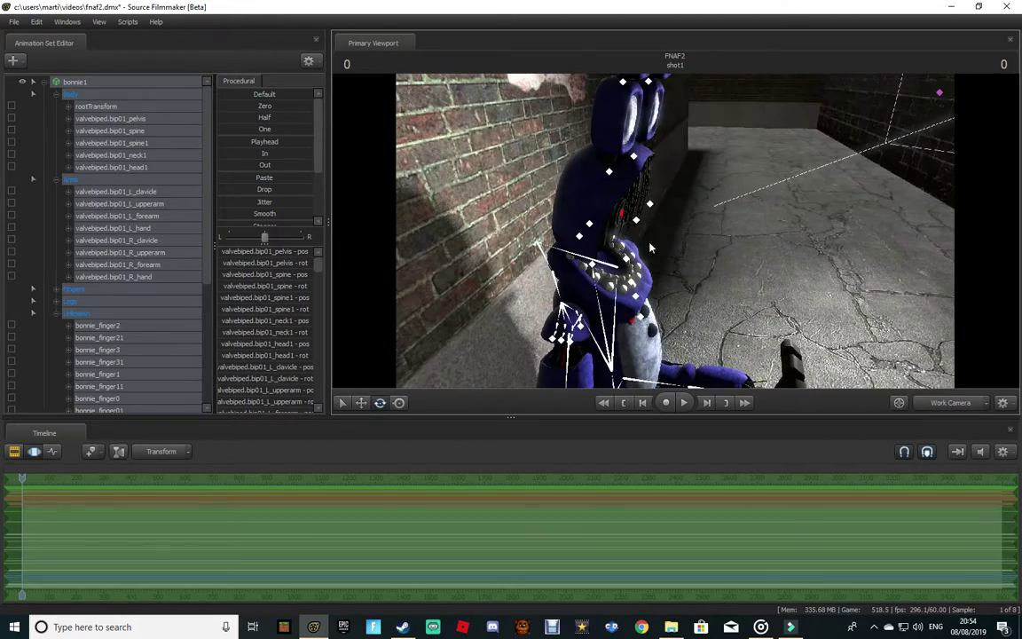
drag(691, 160, 687, 200)
key(d)
ctrl+click(632, 205)
ctrl+drag(614, 223, 513, 195)
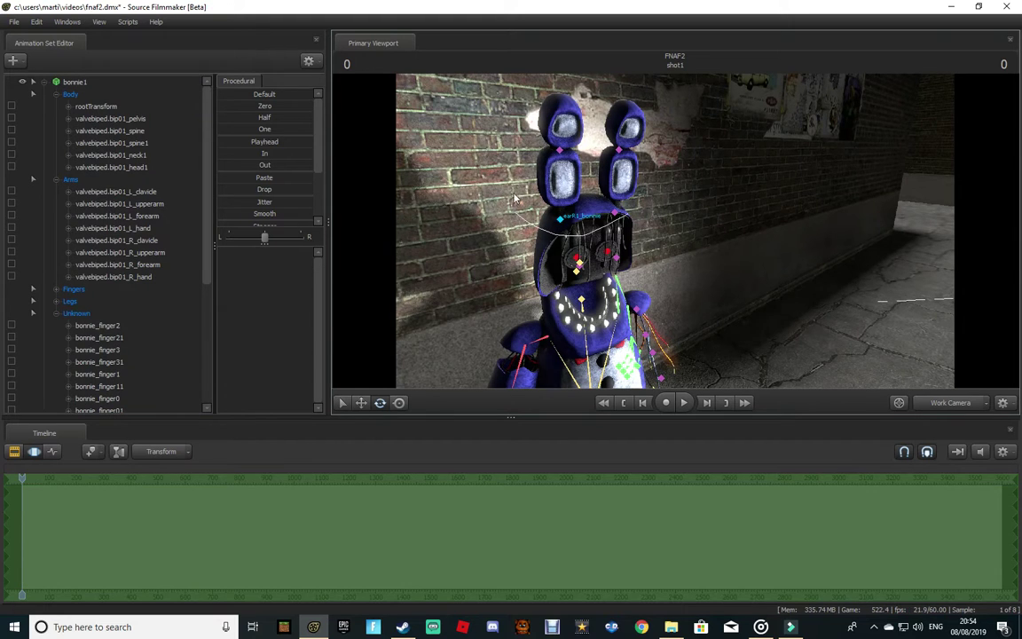
drag(636, 210, 636, 235)
ctrl+click(576, 176)
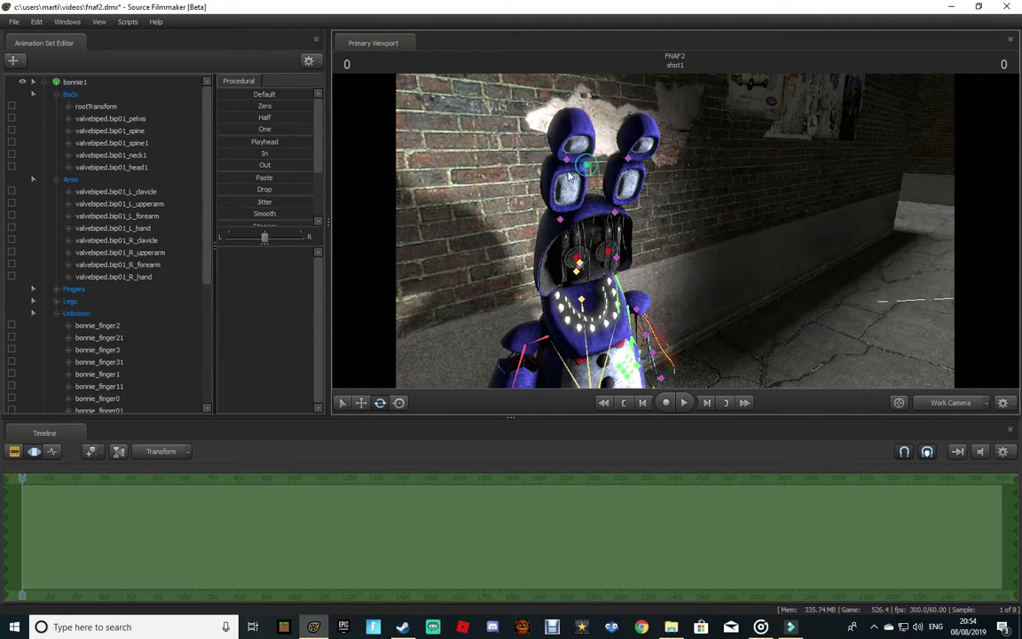
mouse_move(696, 163)
ctrl+mouse_down()
mouse_move(650, 185)
mouse_move(659, 203)
ctrl+mouse_up()
Step: Rotate Bonnie's right hand and right forearm so the hand rests on the ground beside the body
drag(750, 219, 653, 235)
key(ctrl)
click(651, 151)
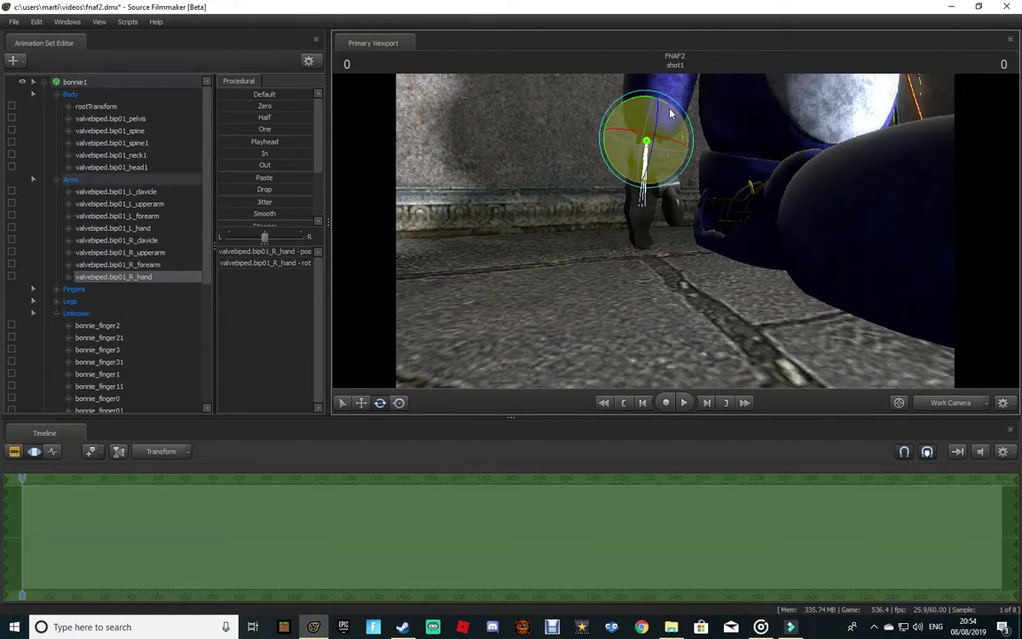
mouse_move(619, 109)
mouse_down()
mouse_move(651, 109)
mouse_move(632, 103)
mouse_move(629, 118)
mouse_up()
drag(801, 161, 810, 145)
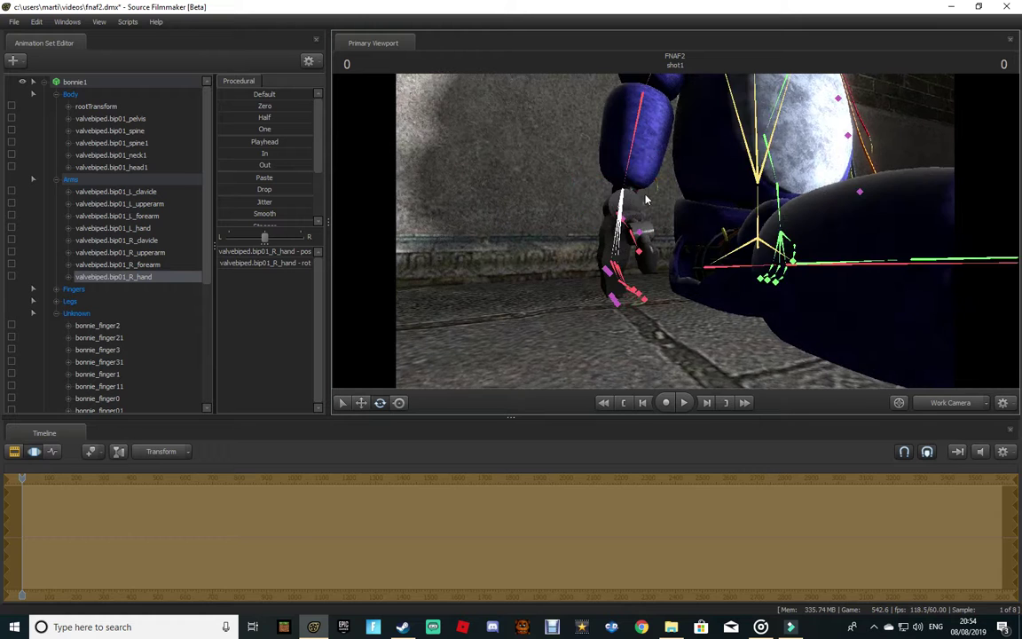
click(638, 134)
drag(648, 110, 649, 91)
mouse_move(770, 144)
mouse_down()
mouse_move(839, 146)
mouse_move(752, 149)
mouse_up()
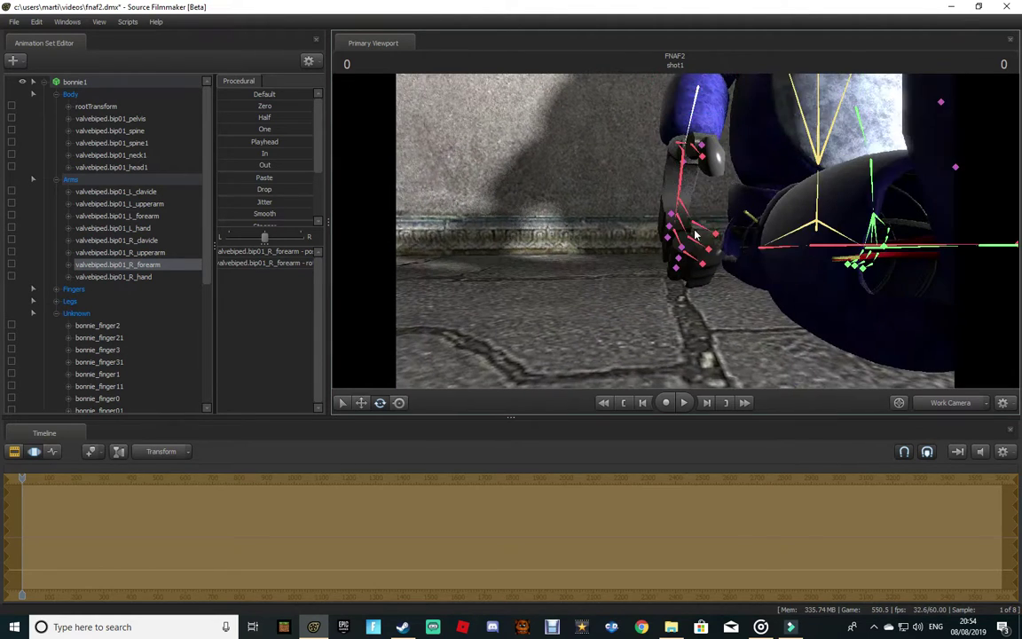
ctrl+click(683, 193)
drag(666, 119, 719, 135)
Step: Add the workshop model rafamodels\fnaf0\chica.mdl to the shot as a new animation set
key(s)
drag(807, 280, 537, 203)
key(w)
key(d)
key(s)
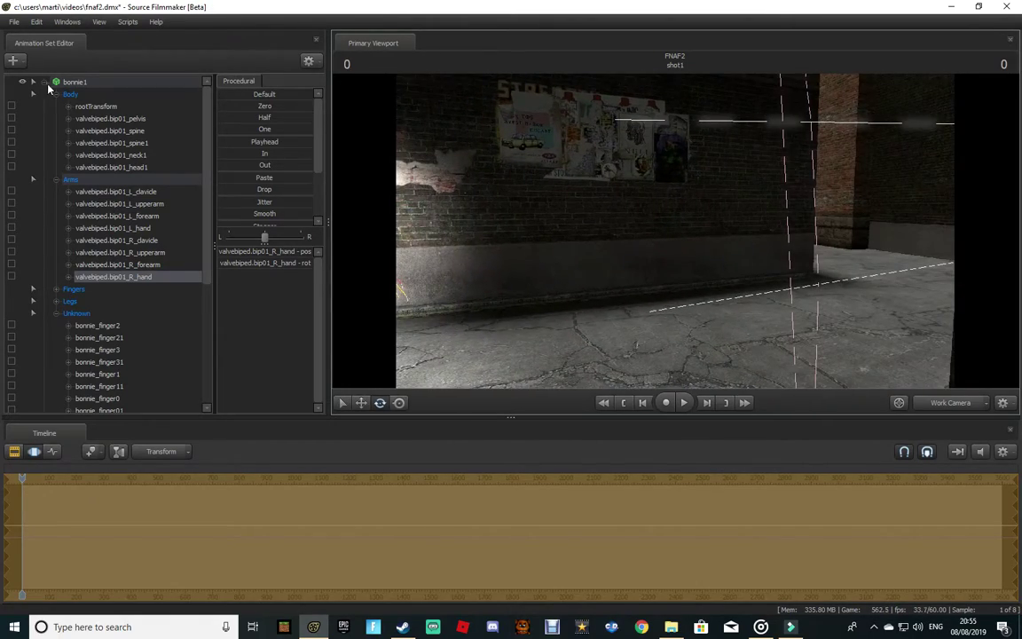
click(44, 83)
click(12, 62)
click(141, 99)
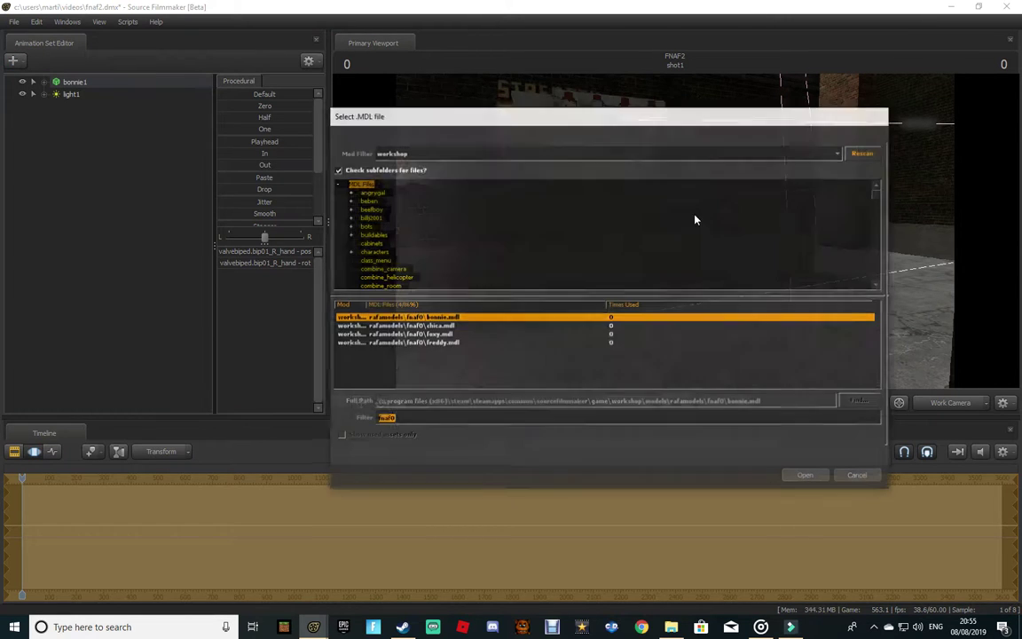
key(Down)
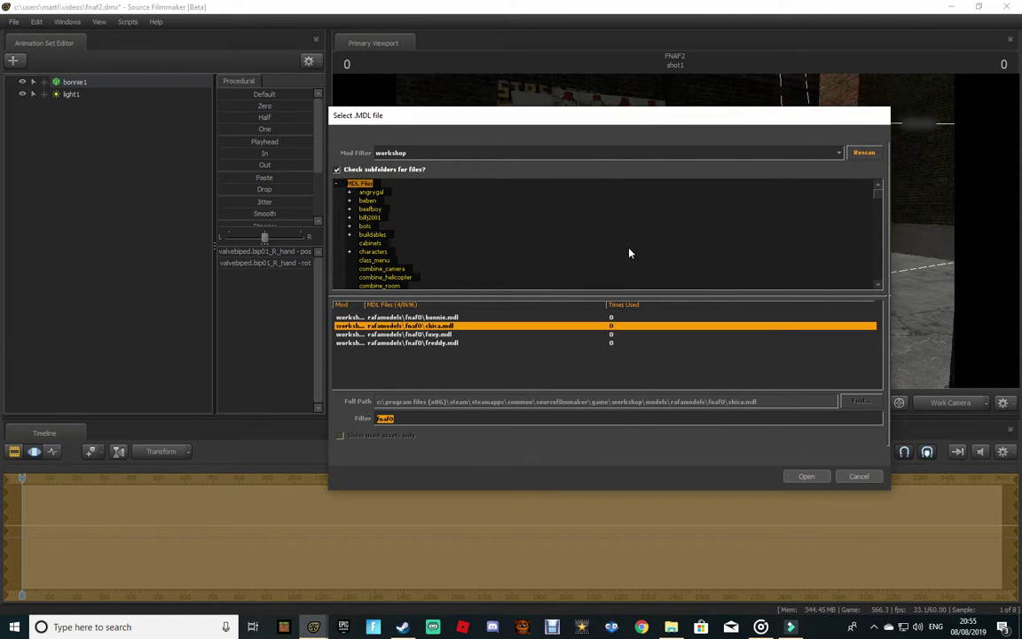
key(Return)
Step: Move the whole Chica model down the alley toward Bonnie and turn it slightly about its vertical axis
drag(778, 271, 923, 262)
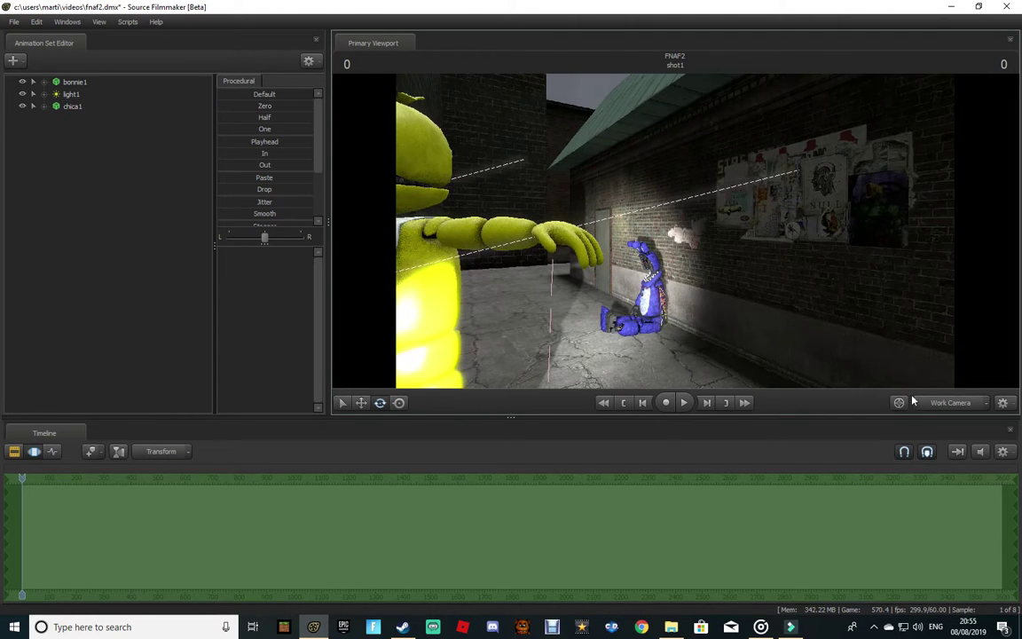
click(925, 407)
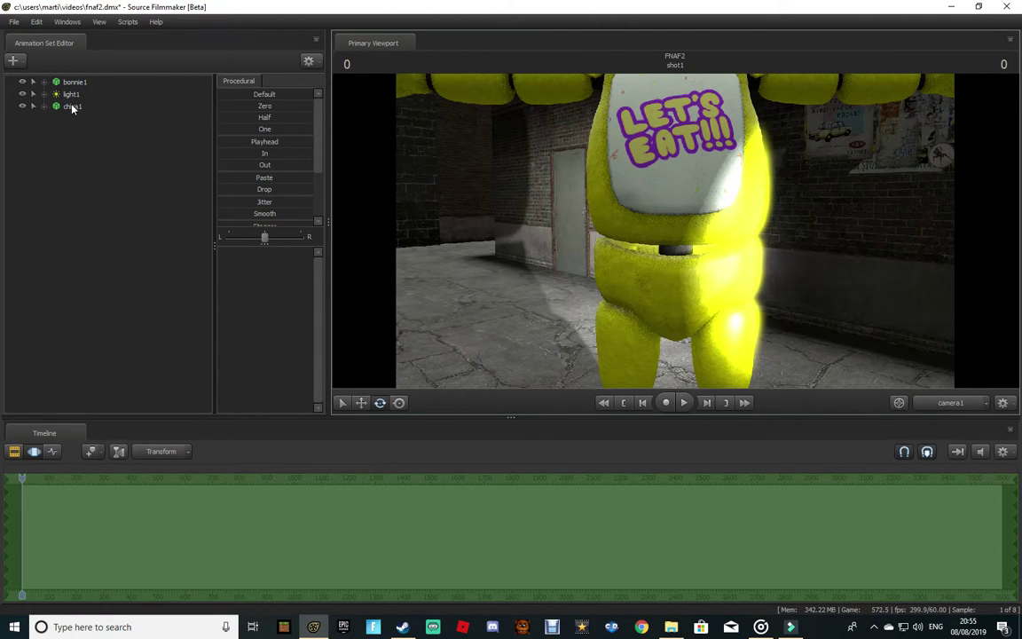
click(72, 107)
click(969, 408)
drag(838, 273, 795, 351)
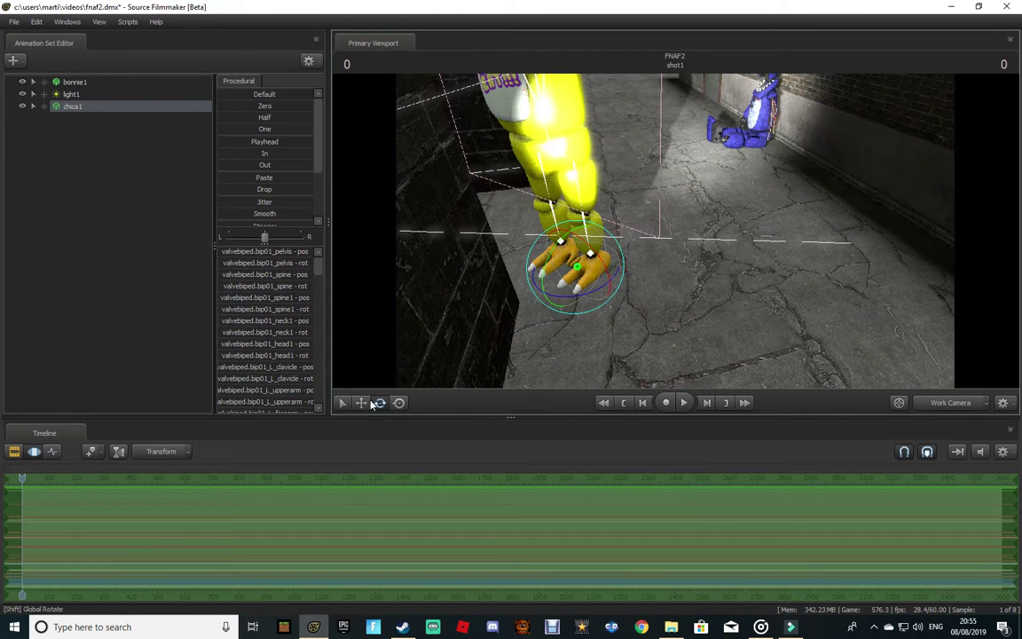
click(363, 405)
drag(599, 284, 761, 209)
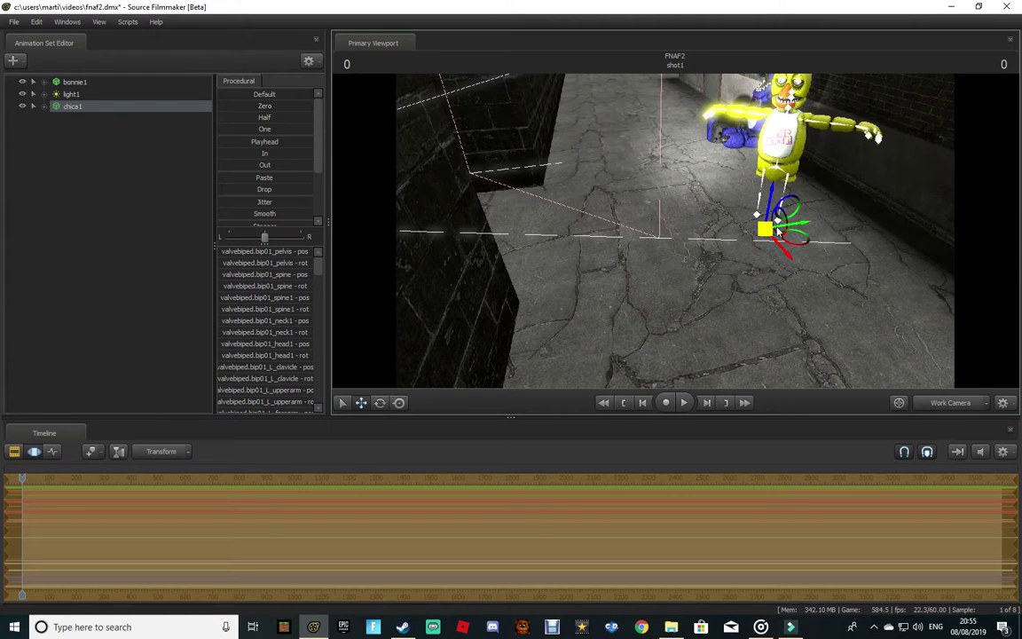
drag(790, 239, 783, 218)
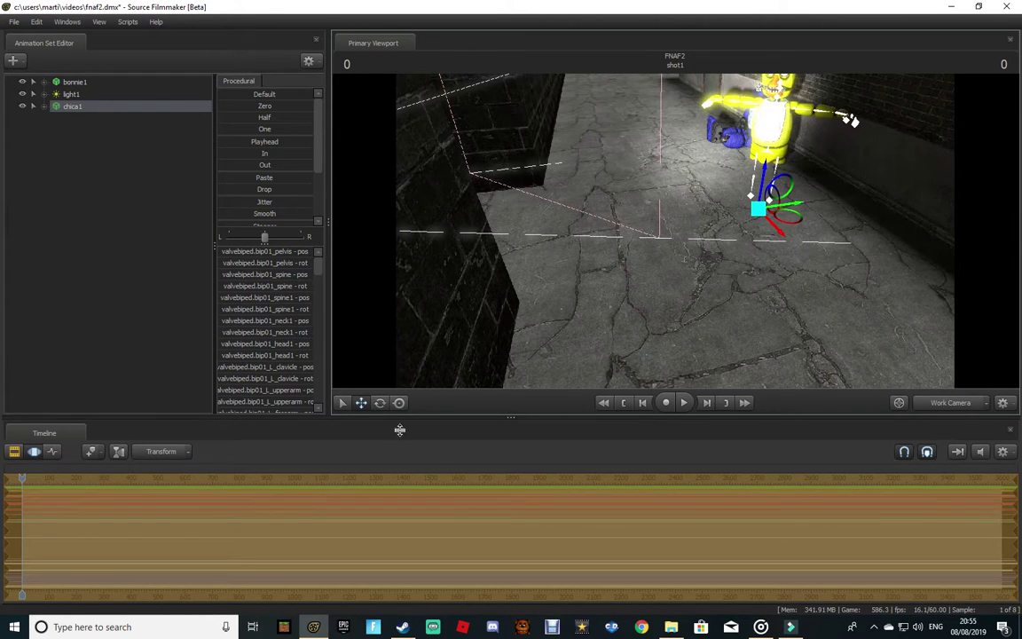
click(380, 404)
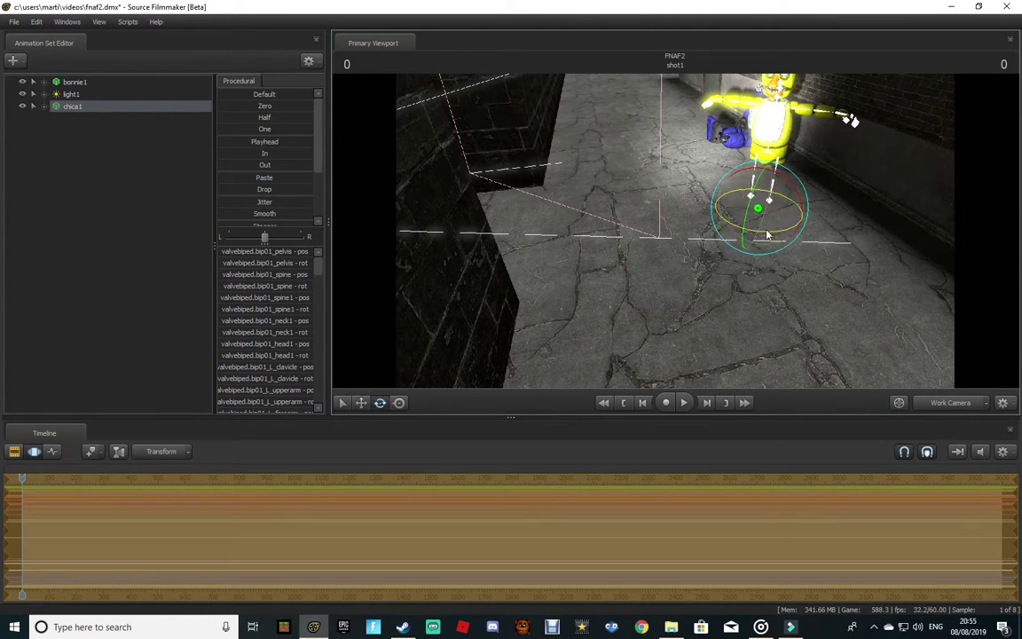
drag(756, 235, 755, 235)
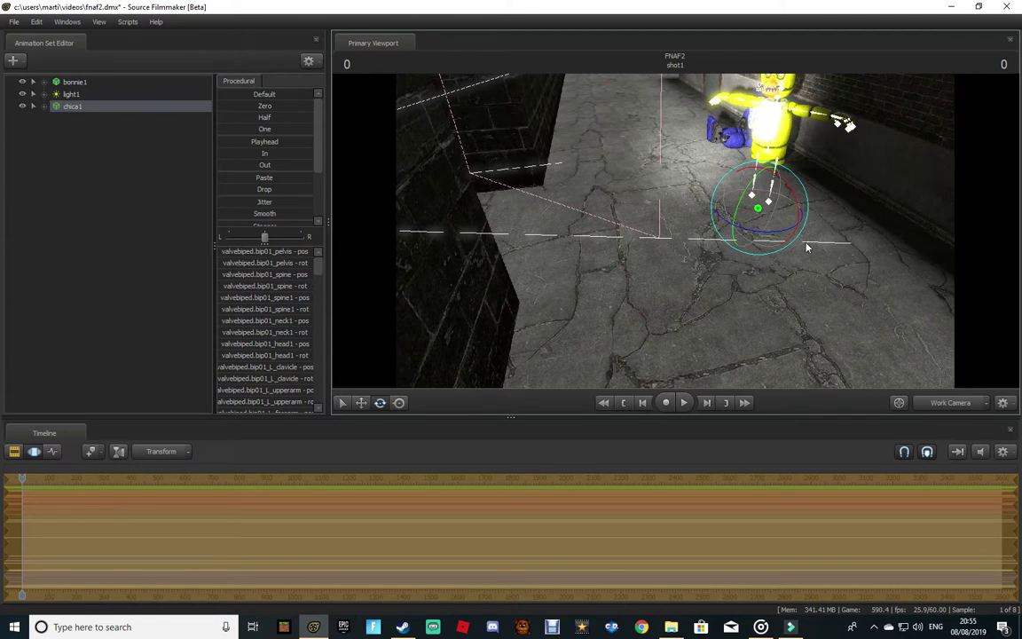
Step: Rotate both of Chica's thighs forward into a sitting pose and turn the whole model to face away from the wall
ctrl+click(783, 163)
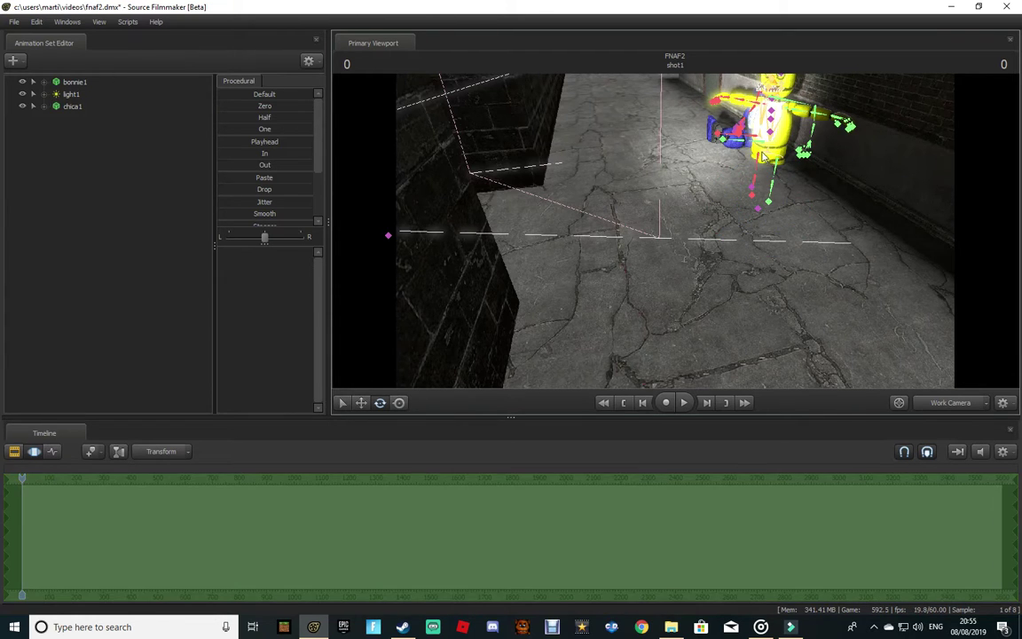
click(778, 174)
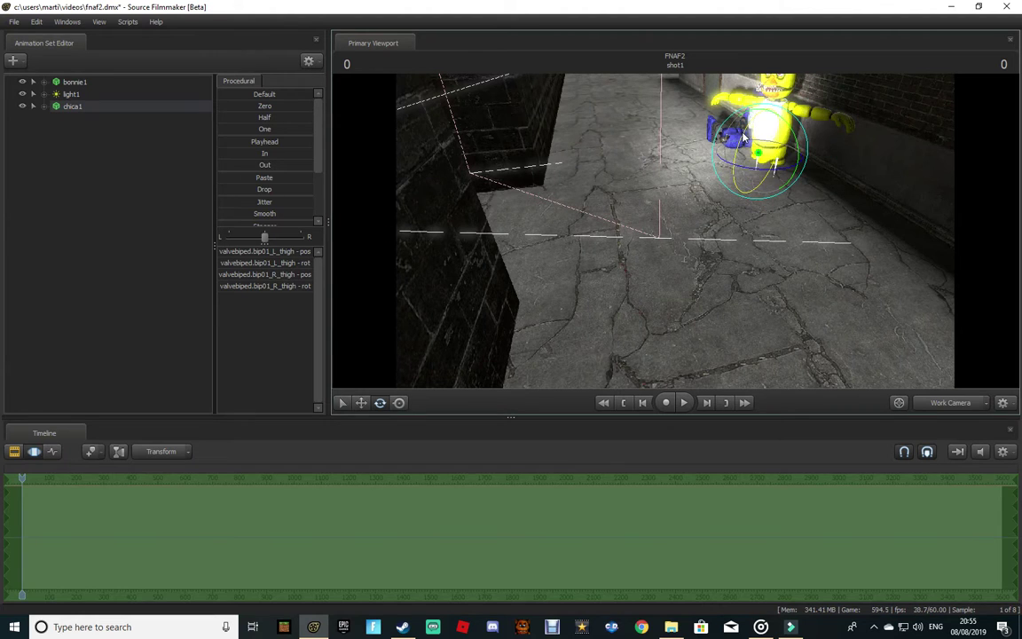
drag(792, 134, 774, 123)
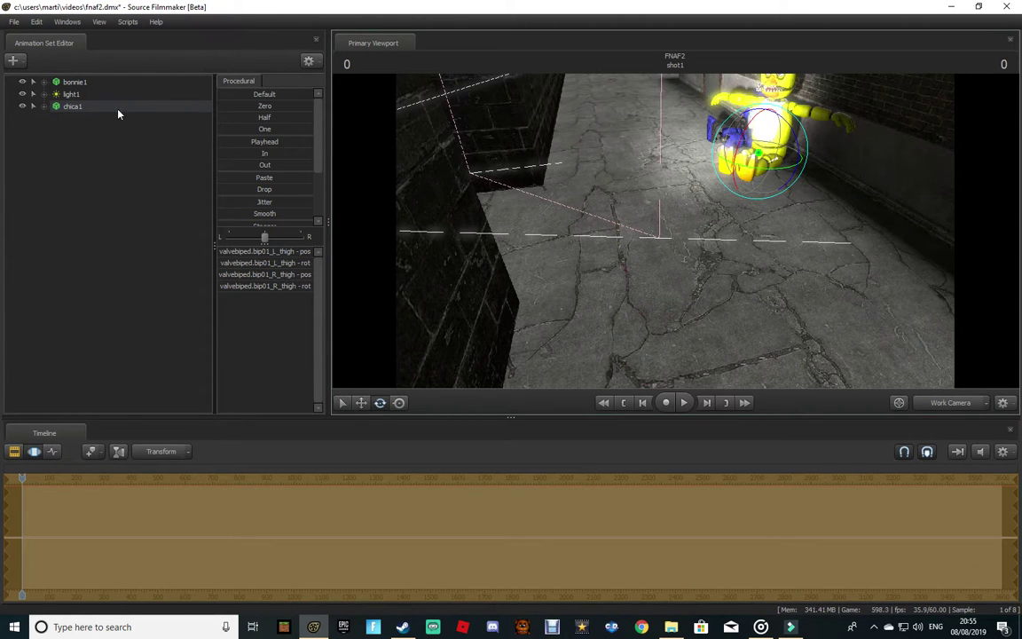
click(119, 107)
drag(762, 230, 742, 231)
Step: Rotate Chica's right arm bones down so the arm hangs beside her body
drag(918, 264, 830, 213)
key(w)
key(s)
key(d)
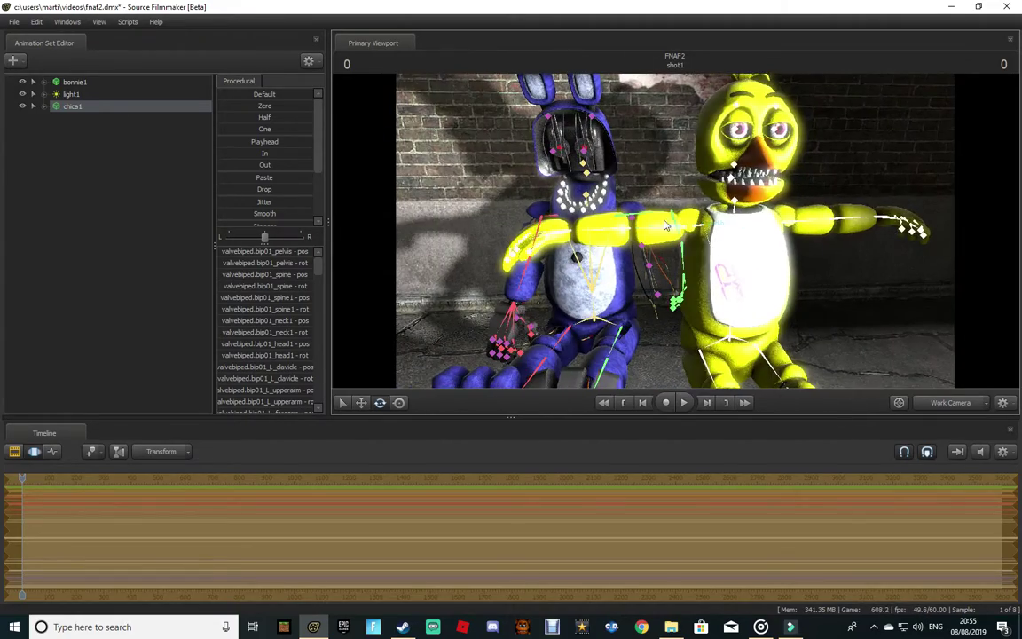
ctrl+click(663, 227)
drag(663, 197, 686, 239)
ctrl+click(670, 304)
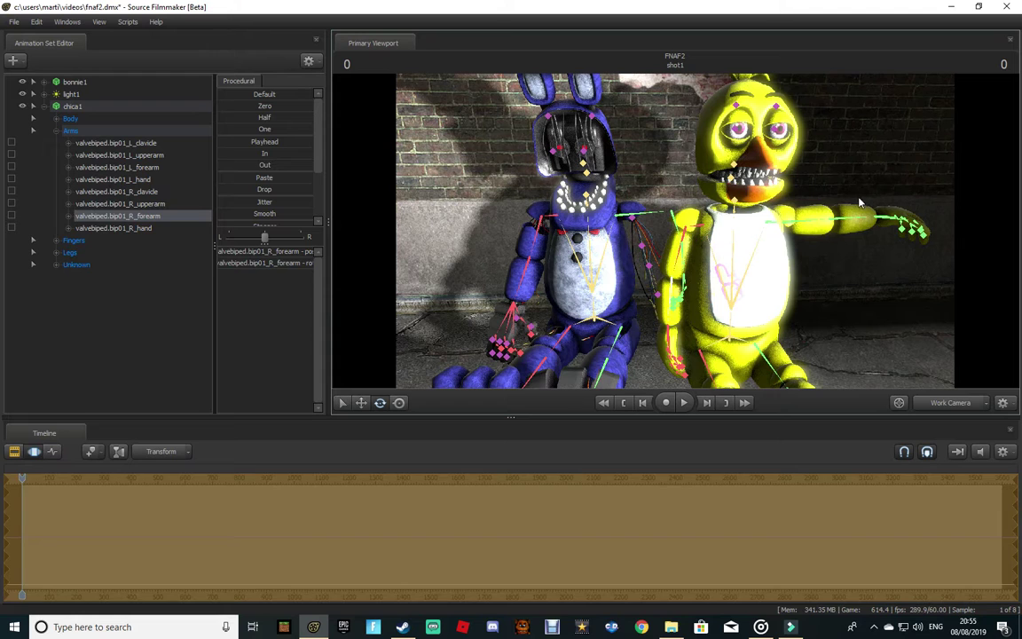
Step: Rotate Chica's left upper arm and forearm down so the arm hangs beside her body
click(859, 203)
drag(812, 193, 814, 230)
click(802, 225)
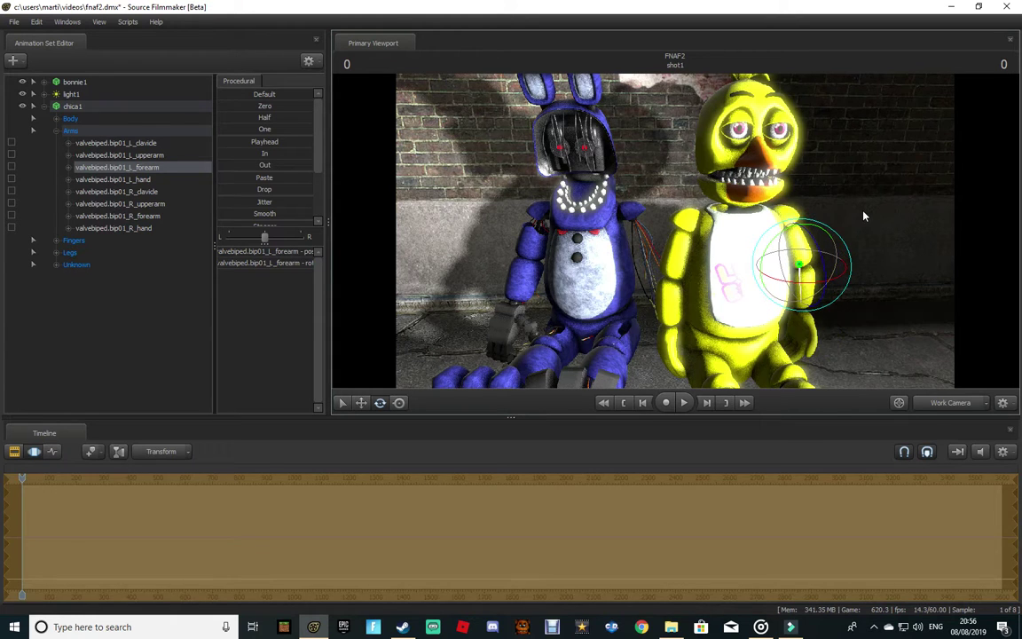
Step: Move the whole Chica model so she sits on the ground against the wall next to Bonnie
drag(892, 205, 425, 322)
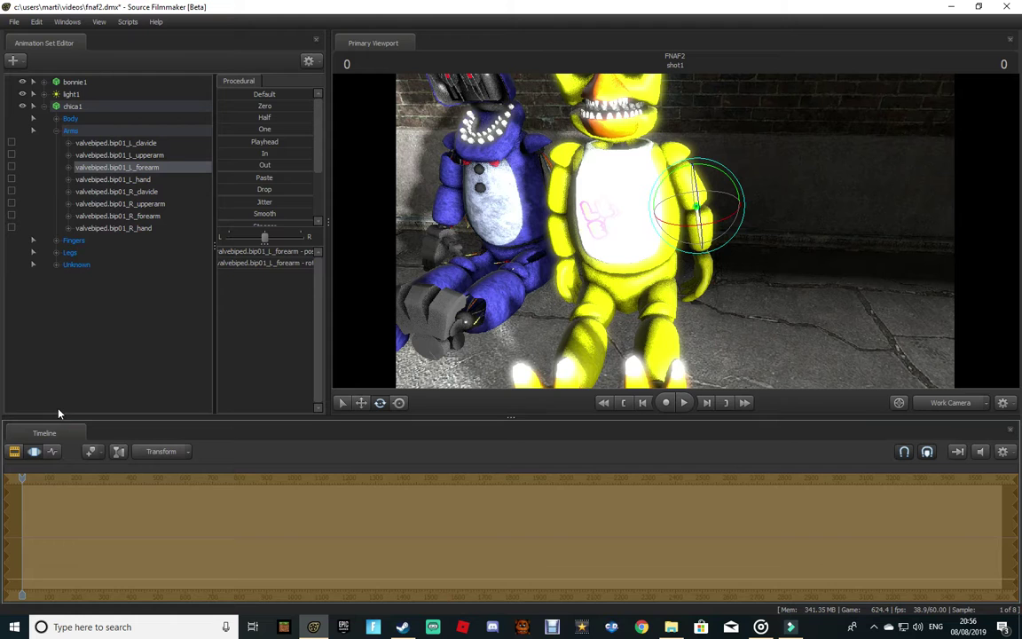
click(79, 565)
drag(934, 188, 905, 262)
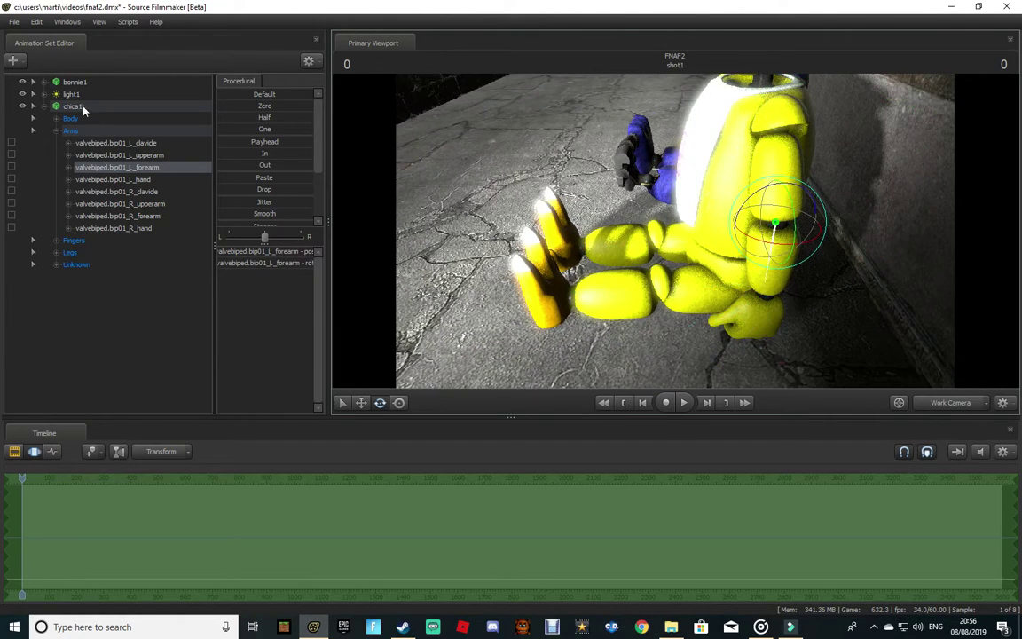
click(78, 106)
click(361, 403)
drag(761, 365, 822, 365)
drag(675, 231, 588, 195)
Step: Rotate Chica's jaw bone to tilt her lower beak
key(ctrl)
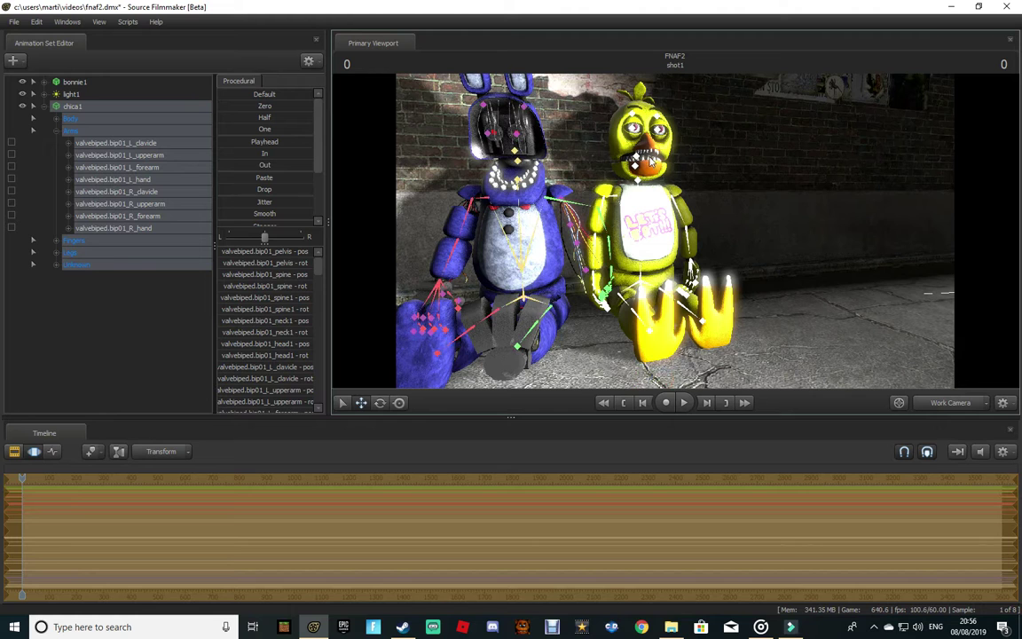
click(636, 156)
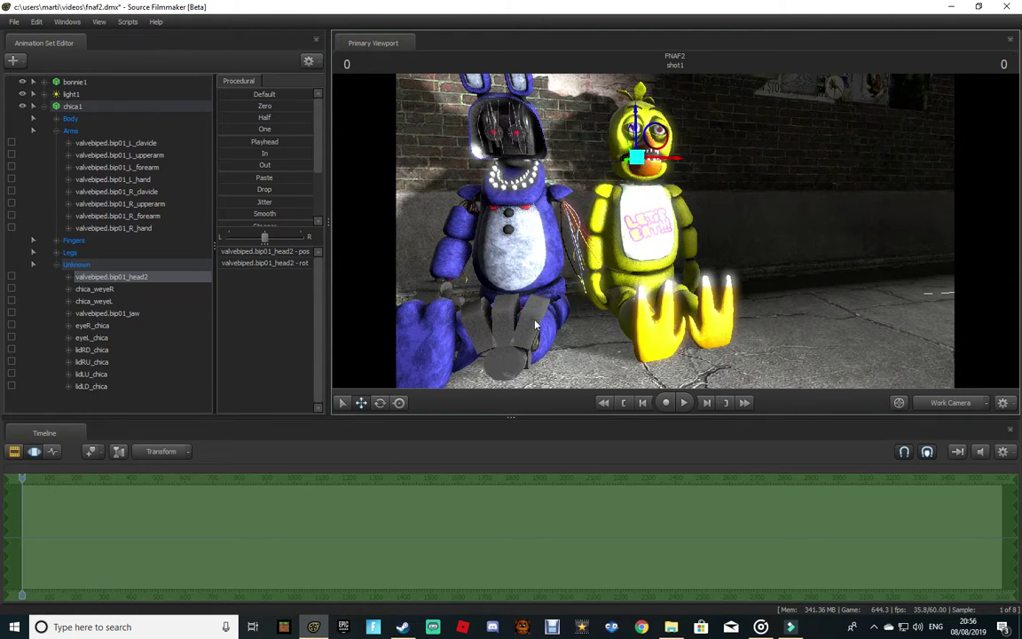
key(ctrl)
click(637, 168)
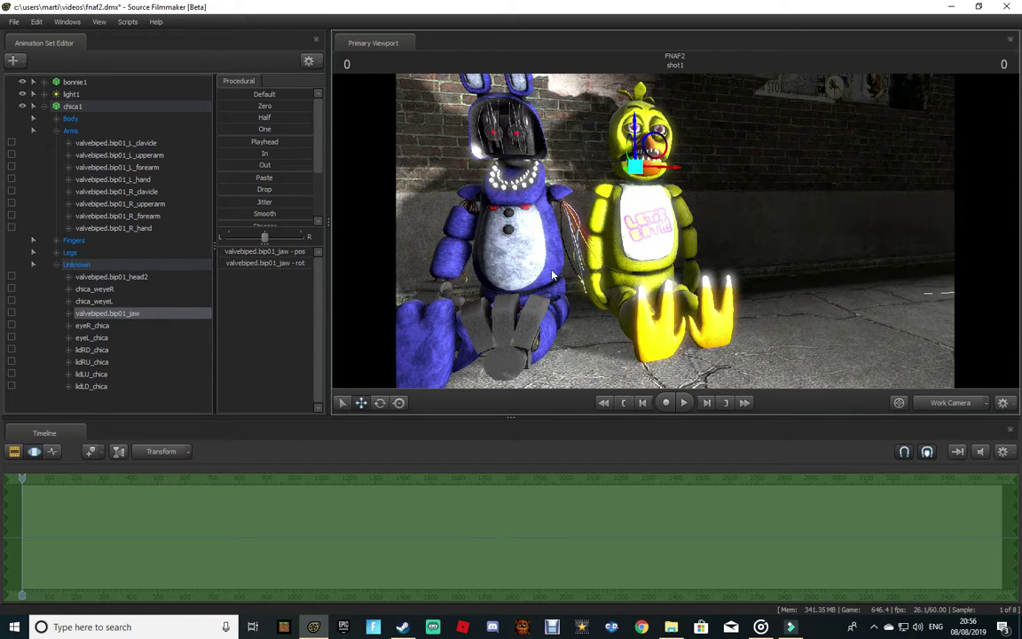
click(380, 402)
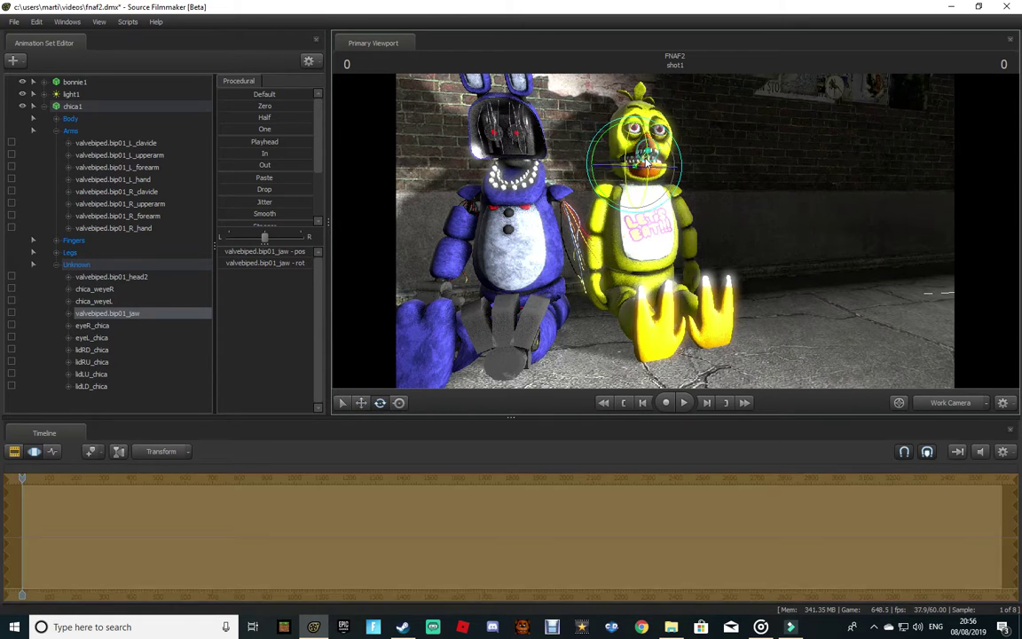
drag(646, 170, 658, 147)
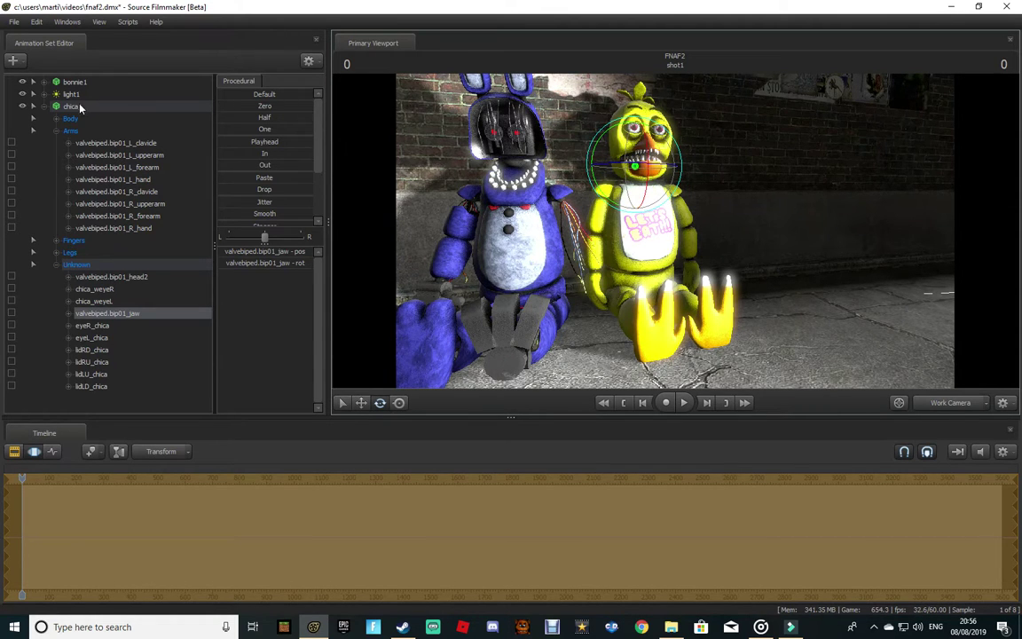
Step: Set Chica's skin to 2 and her body group to wbody.smd
right_click(80, 106)
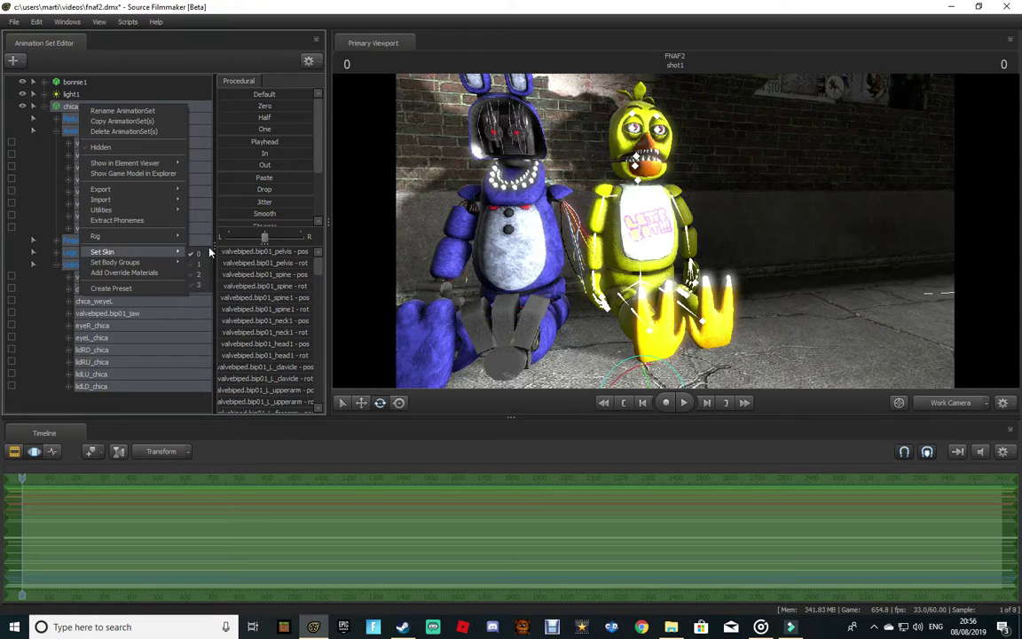
click(198, 275)
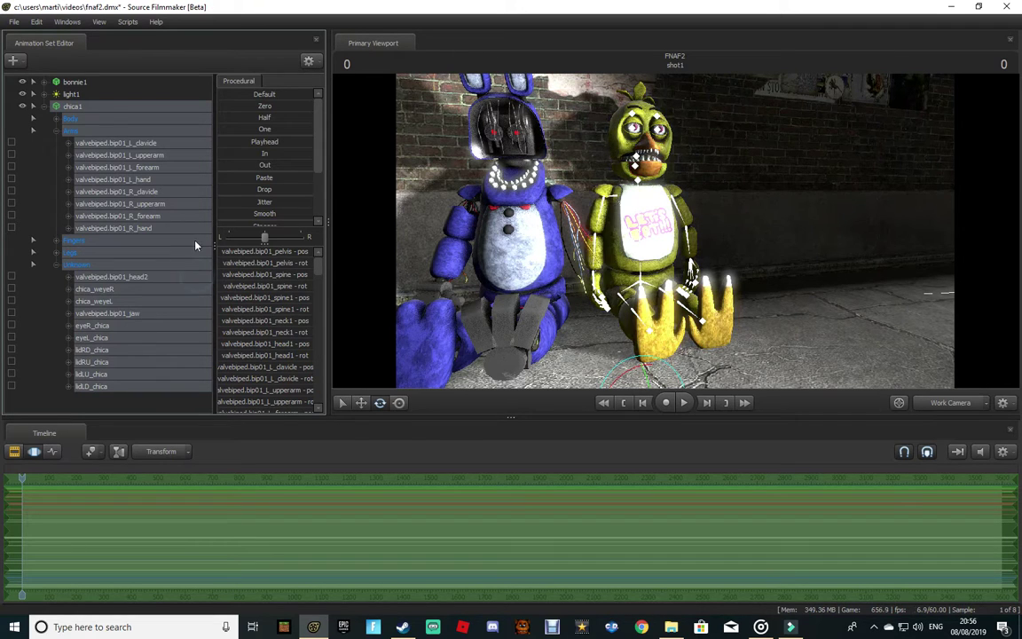
right_click(107, 103)
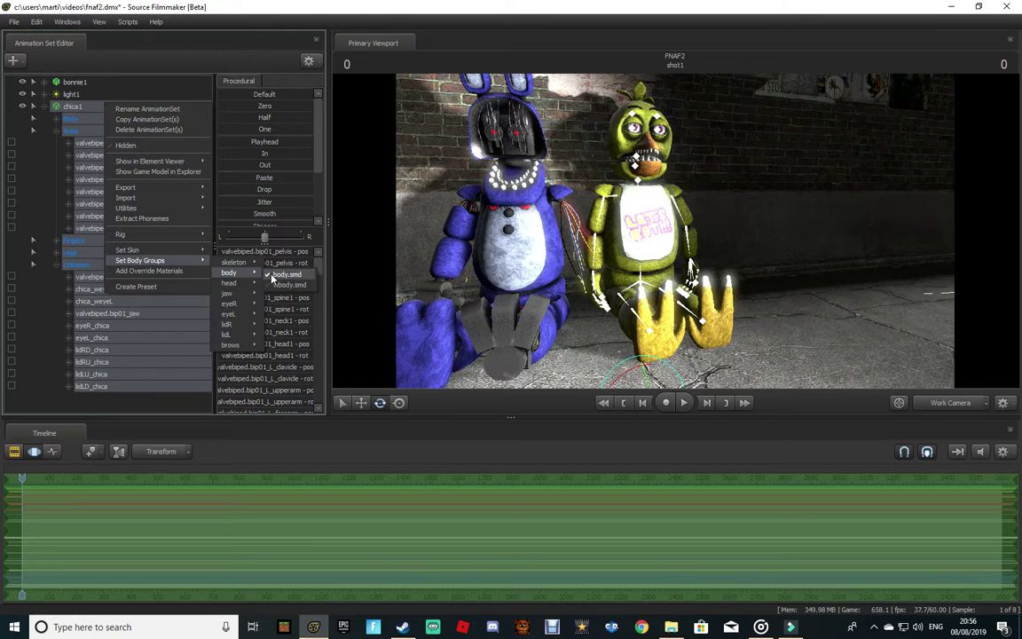
click(276, 284)
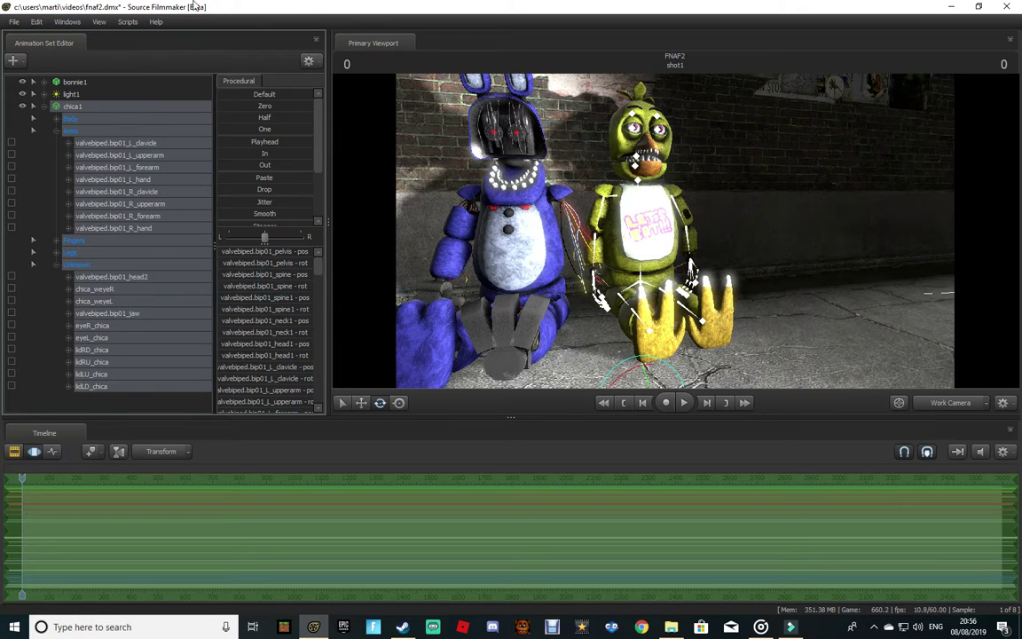
Step: Set Chica's head body group to whead.smd
right_click(108, 106)
mouse_move(181, 264)
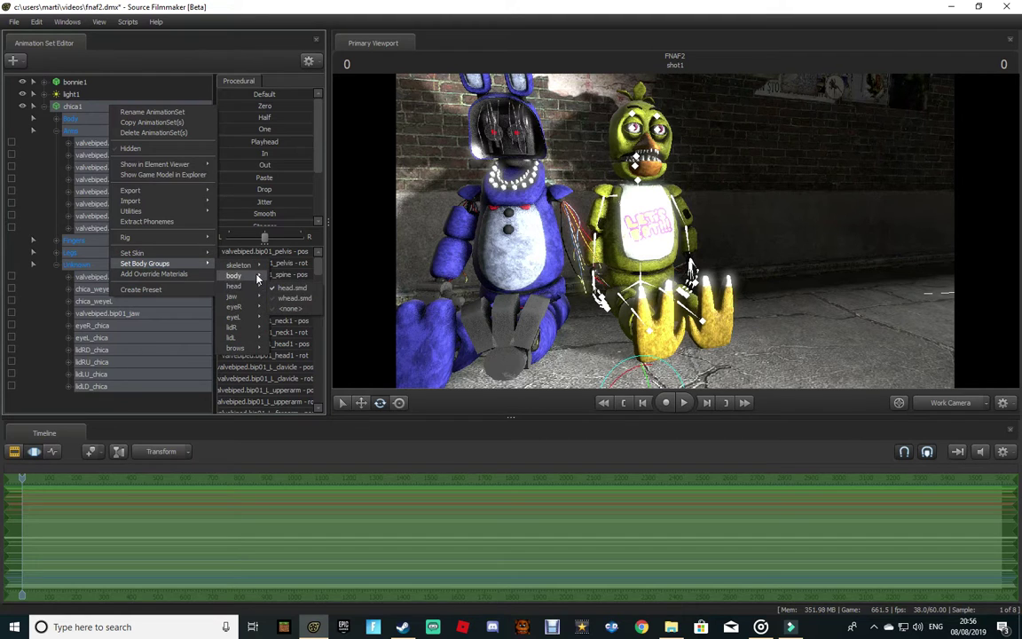
click(292, 300)
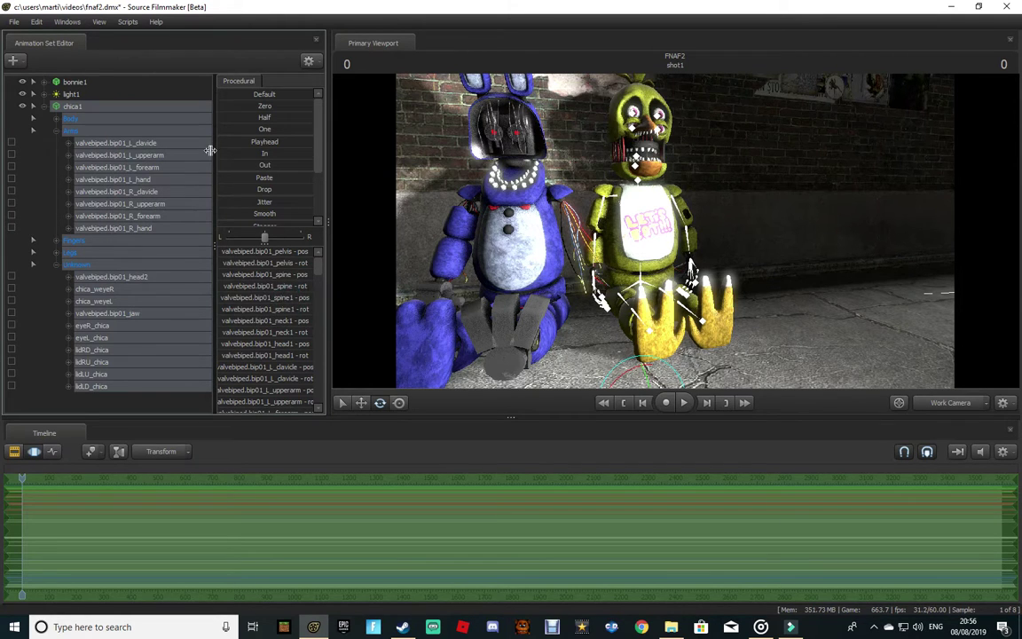
Step: Hide both of Chica's eyes by setting the eyeR and eyeL body groups to <none>
right_click(126, 107)
mouse_move(209, 263)
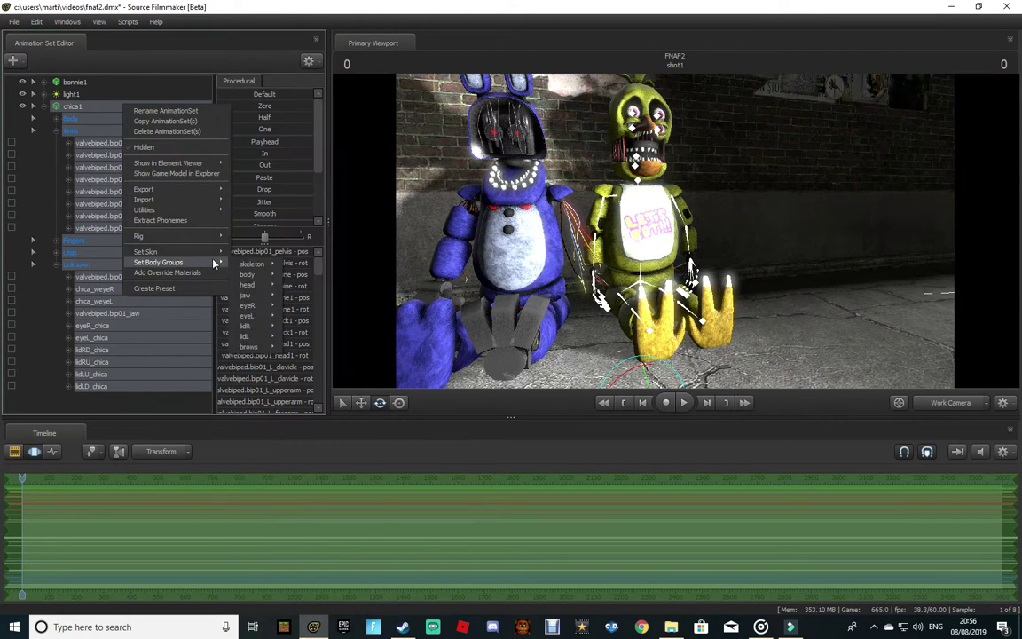
mouse_move(257, 306)
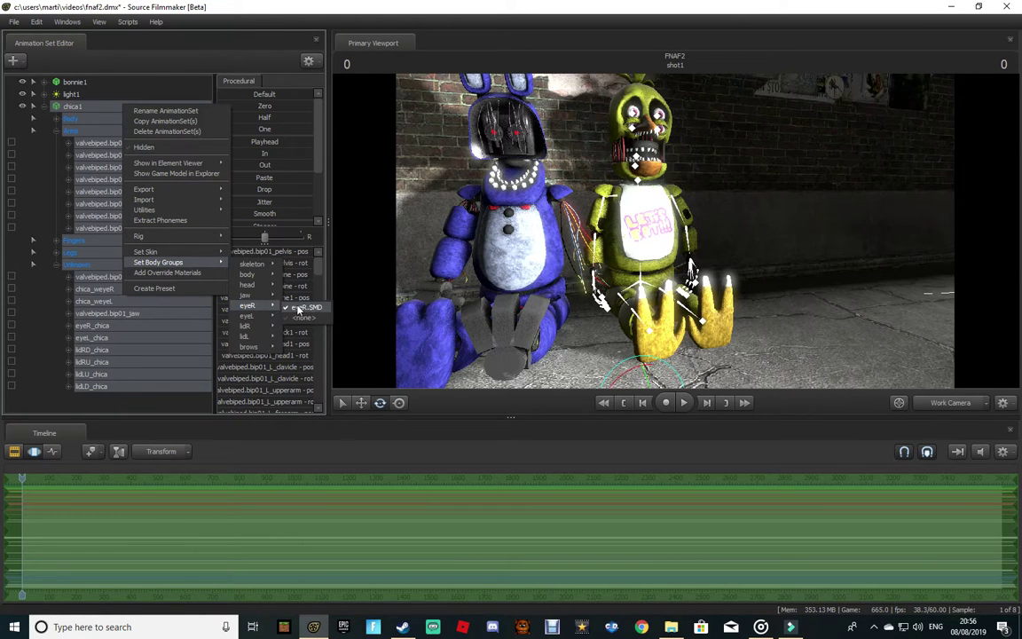
click(299, 307)
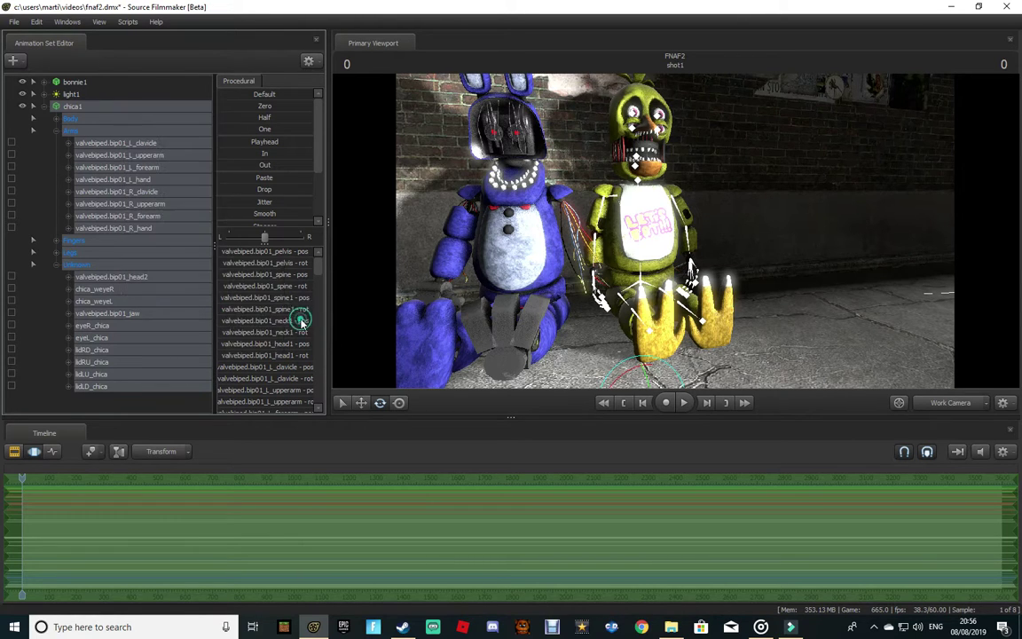
right_click(92, 106)
mouse_move(178, 168)
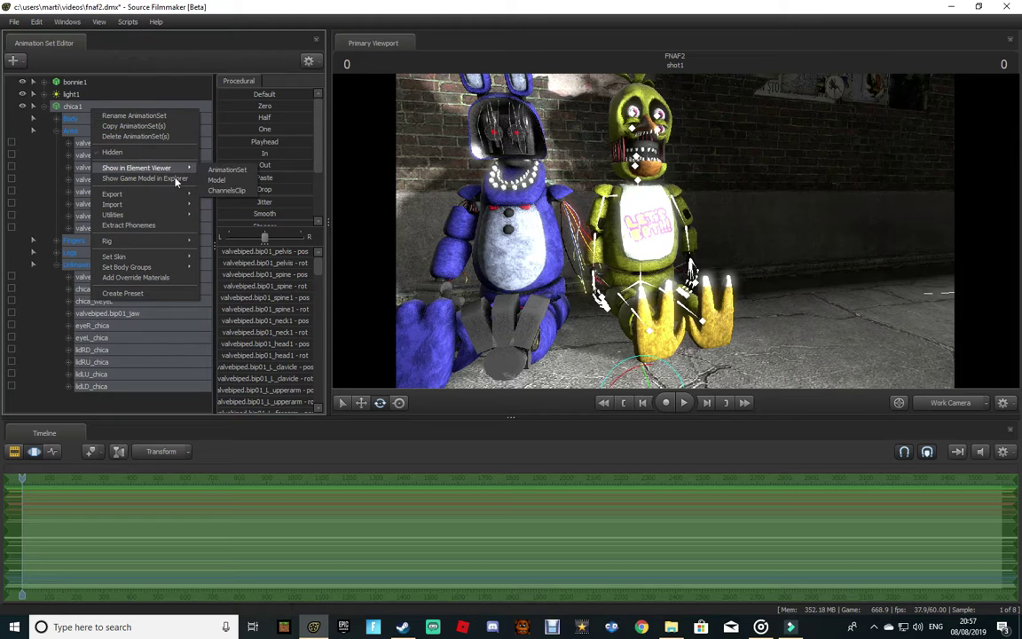
mouse_move(163, 268)
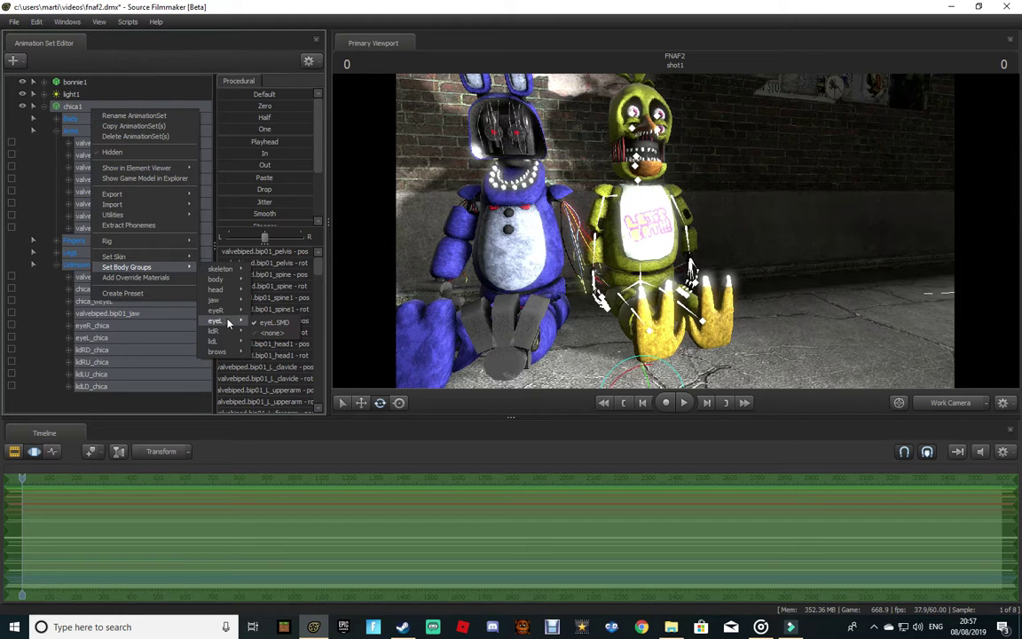
mouse_move(230, 314)
click(275, 335)
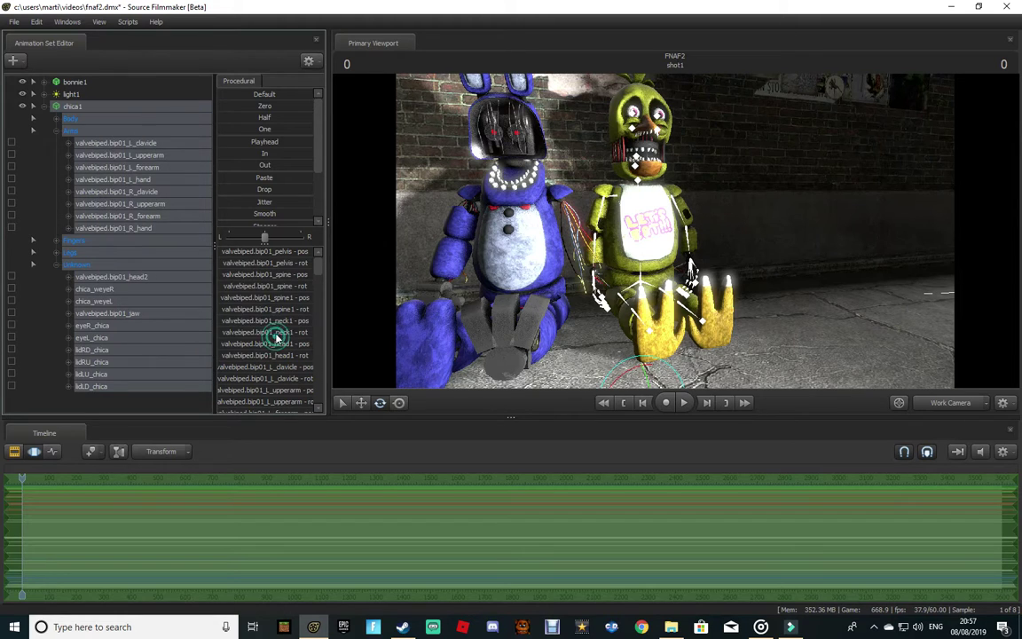
Step: Hide both of Chica's eyelids by setting the lidR and lidL body groups to <none>
right_click(109, 107)
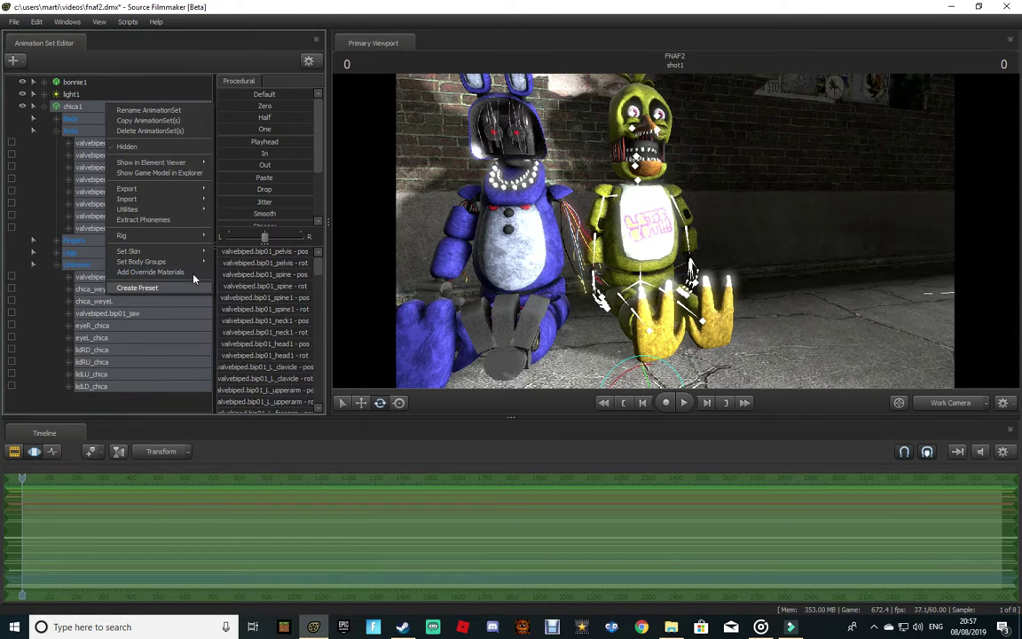
mouse_move(177, 262)
mouse_move(253, 328)
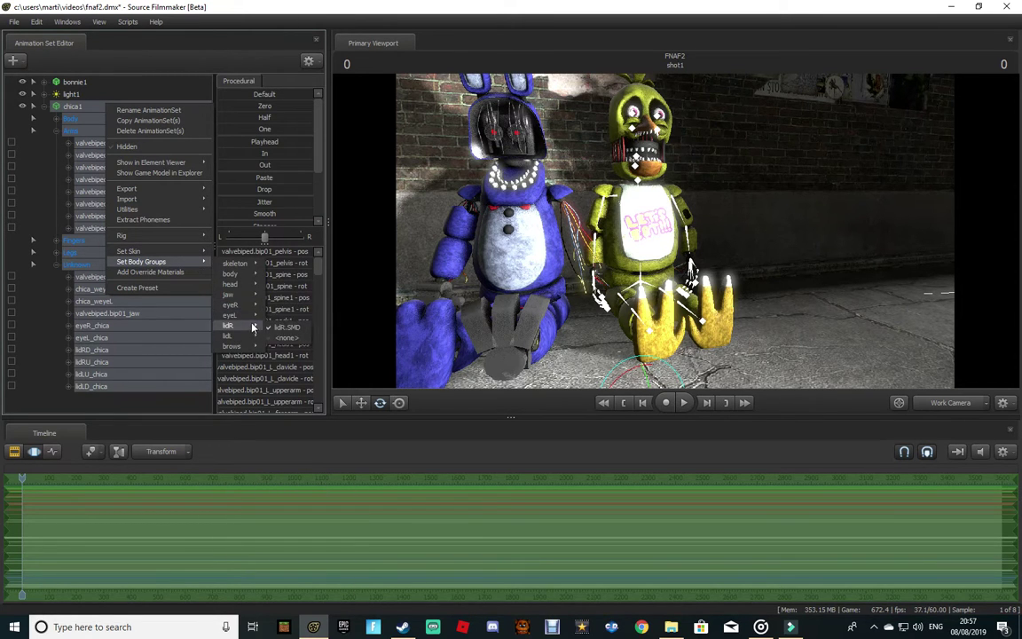
click(286, 339)
right_click(85, 112)
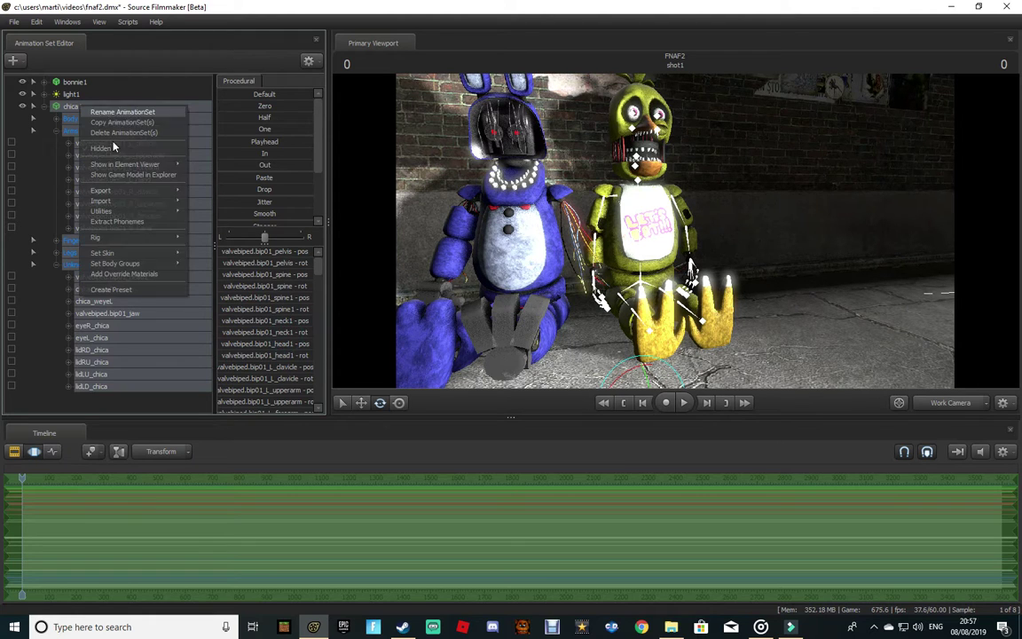
mouse_move(156, 264)
mouse_move(211, 298)
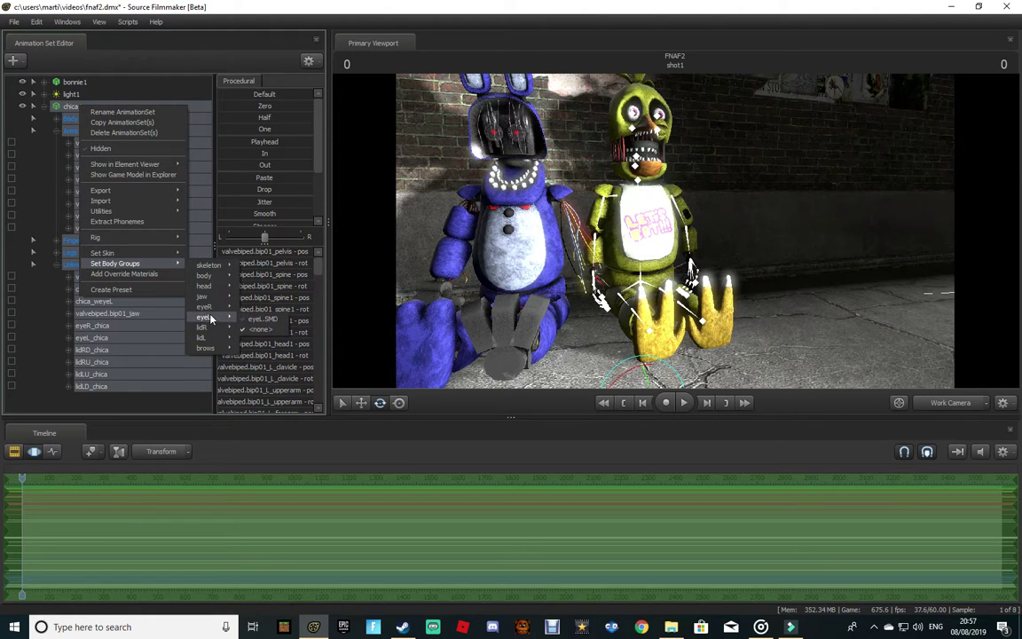
mouse_move(213, 340)
click(244, 350)
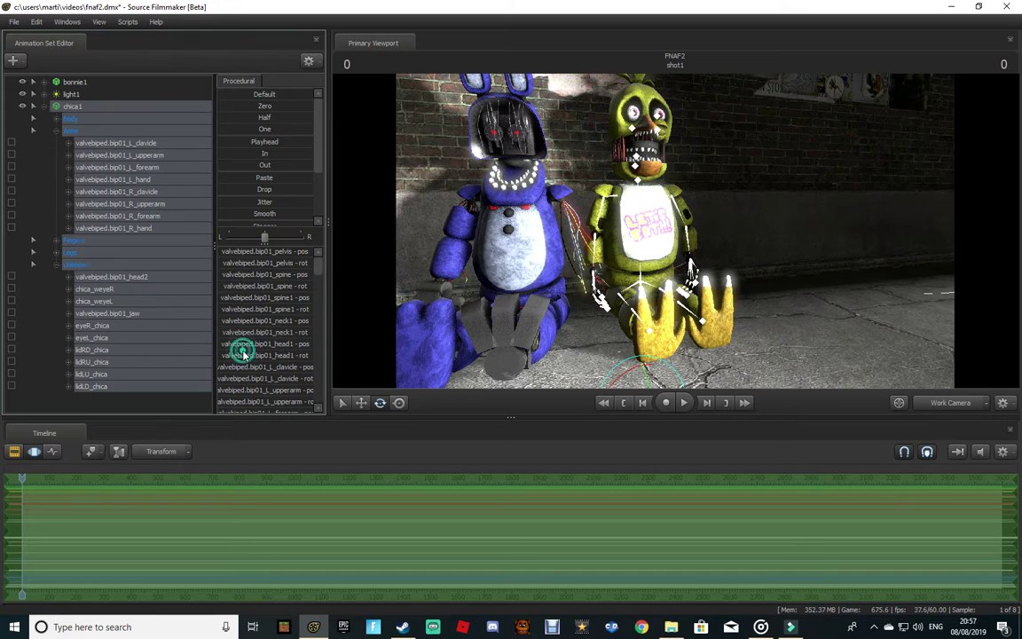
Step: Hide Chica's eyebrows by setting the brows body group to <none>
right_click(89, 107)
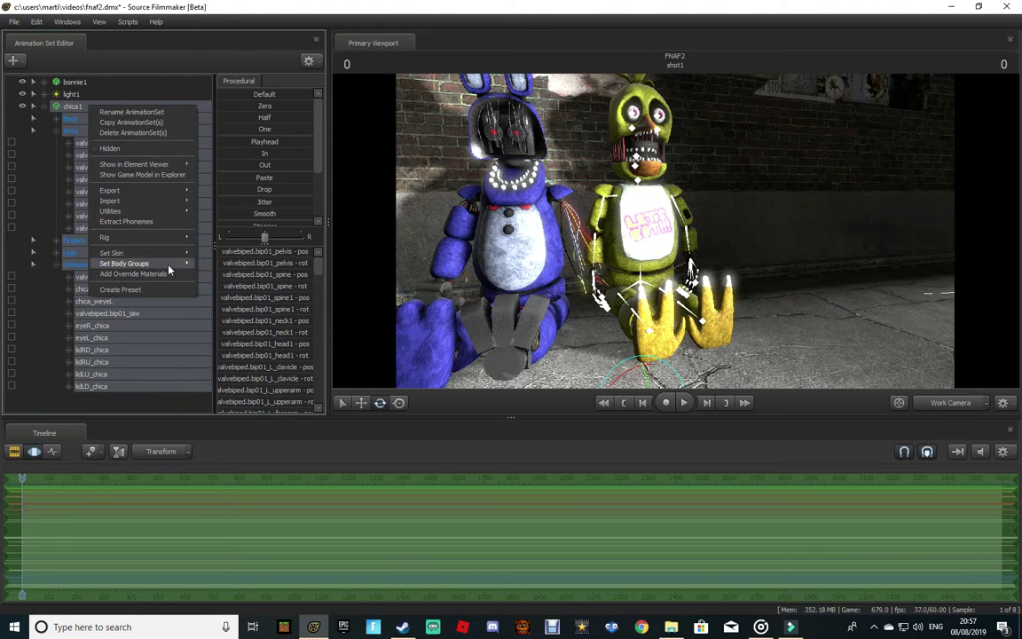
mouse_move(182, 266)
mouse_move(224, 350)
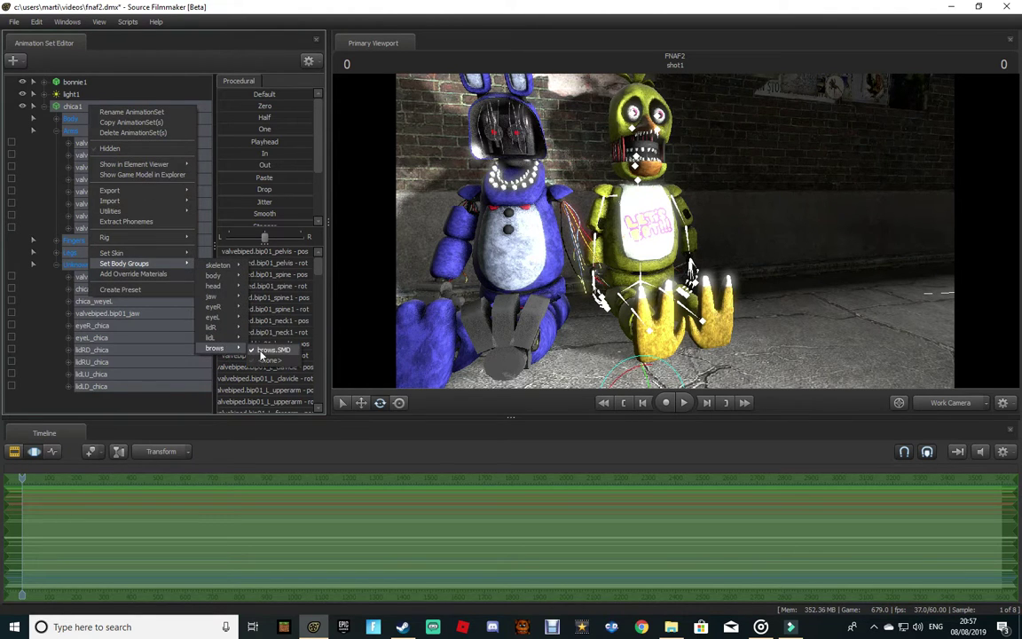
click(265, 359)
Step: Rotate Chica's head bone so her head tips forward and down
key(w)
drag(670, 196, 607, 177)
key(s)
key(d)
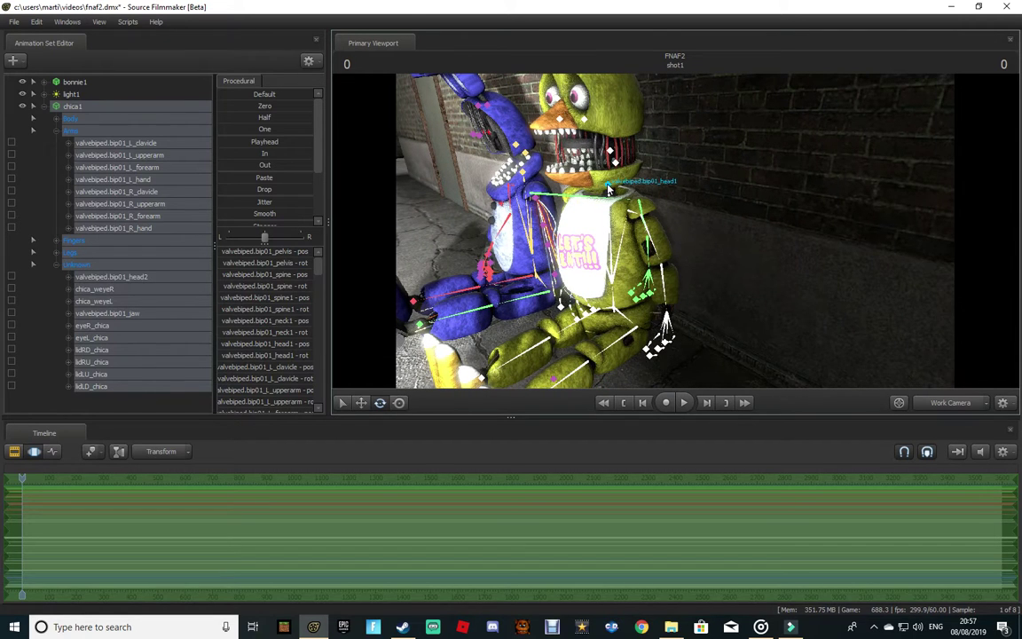
ctrl+click(609, 188)
drag(572, 166, 571, 192)
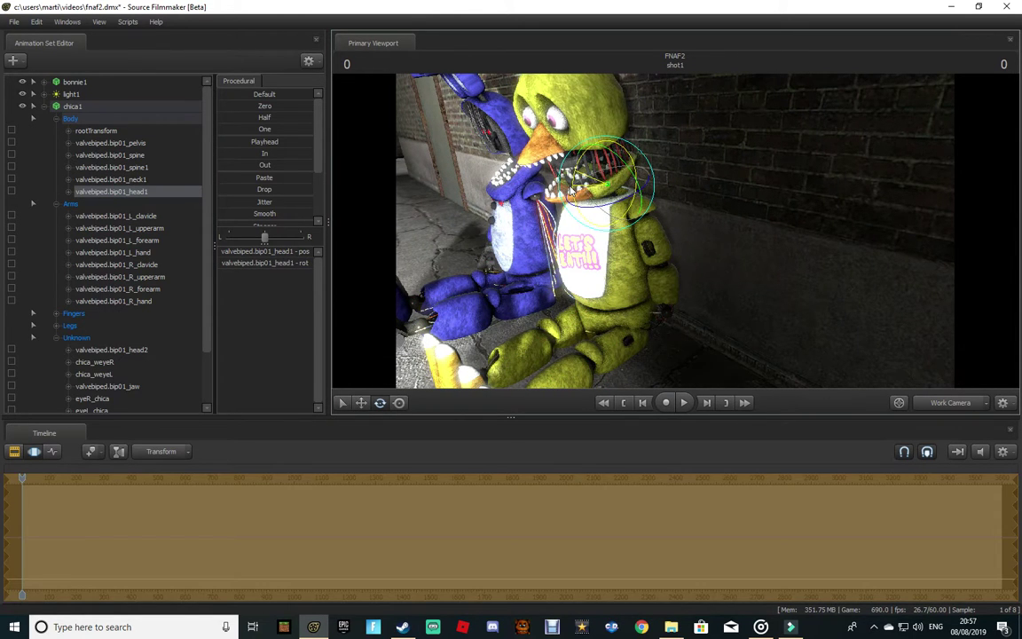
Step: Rotate Chica's jaw bone downward to open her beak wider
key(ctrl)
click(611, 165)
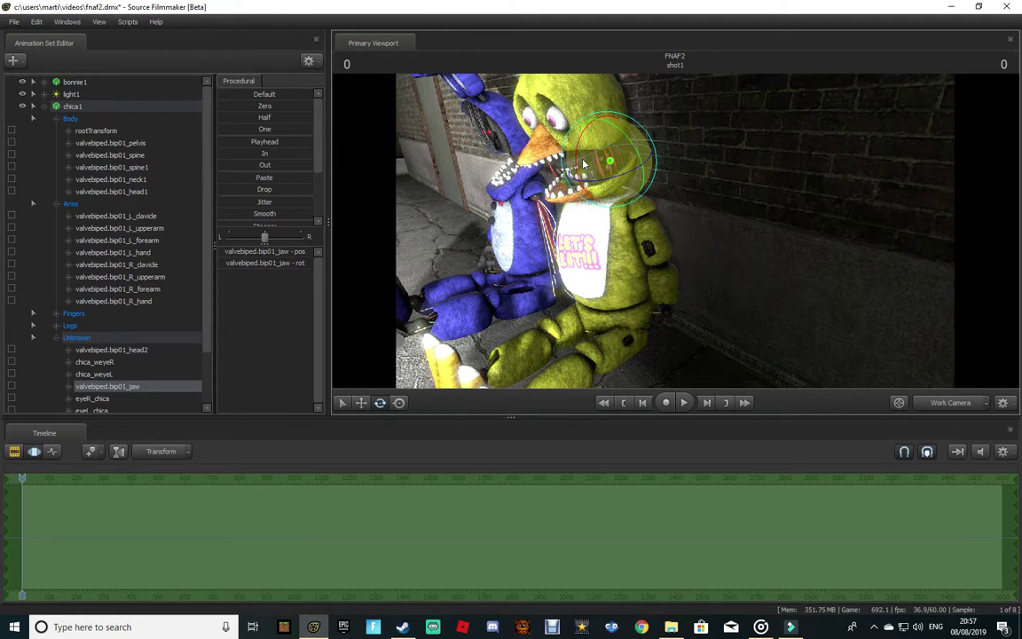
drag(576, 176, 577, 181)
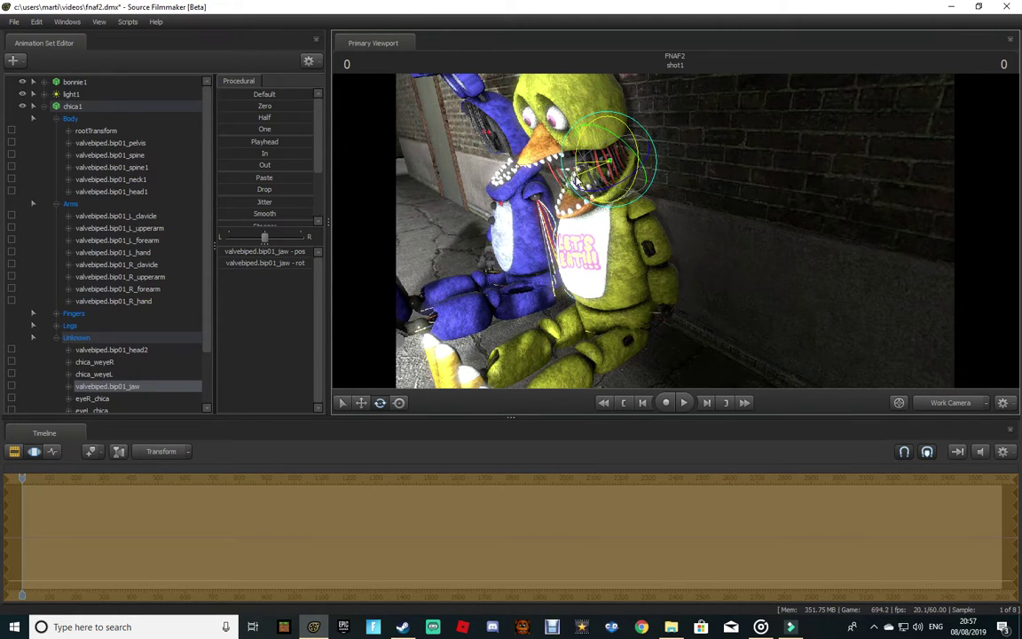
Step: Collapse Chica's control list and add the model rafamodels\fnaf0\foxy.mdl as a new animation set
key(a)
mouse_move(728, 203)
mouse_down()
mouse_move(808, 197)
mouse_move(714, 200)
mouse_move(717, 209)
mouse_move(774, 206)
mouse_move(735, 213)
mouse_up()
key(d)
key(s)
key(a)
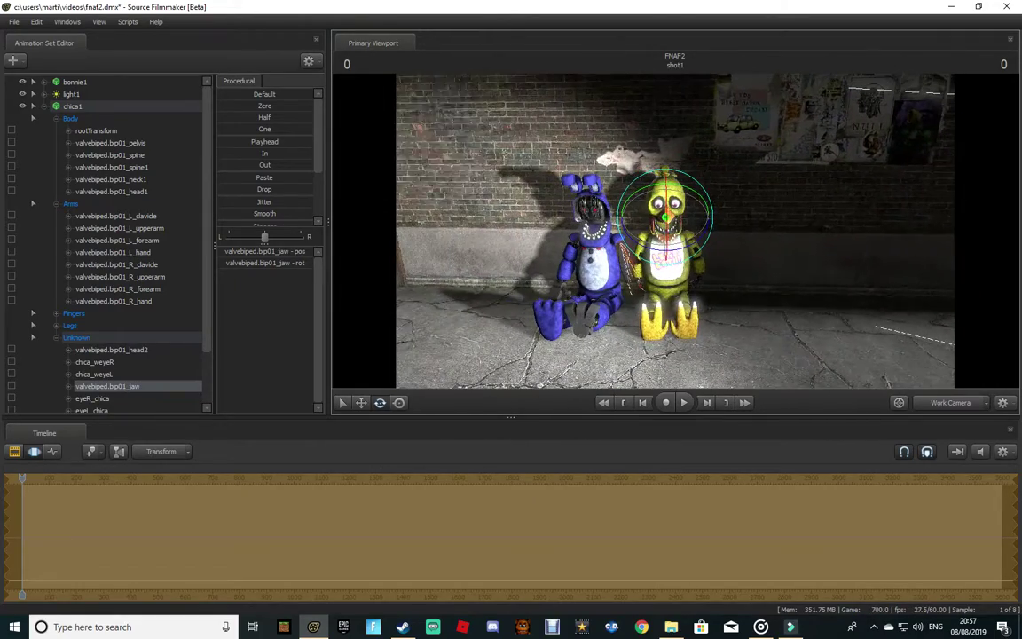
click(33, 105)
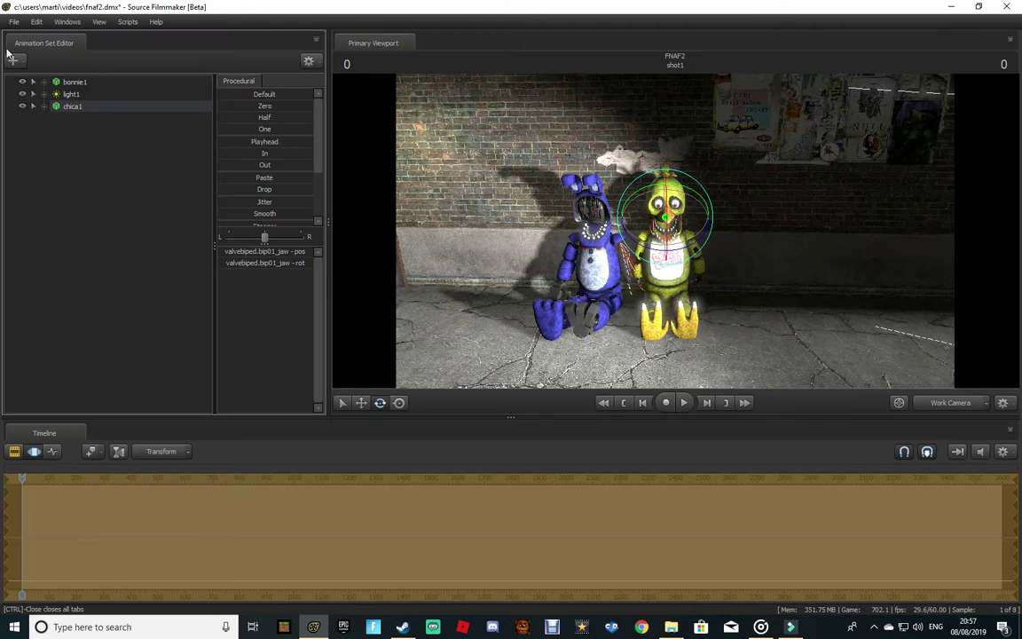
click(13, 60)
click(96, 99)
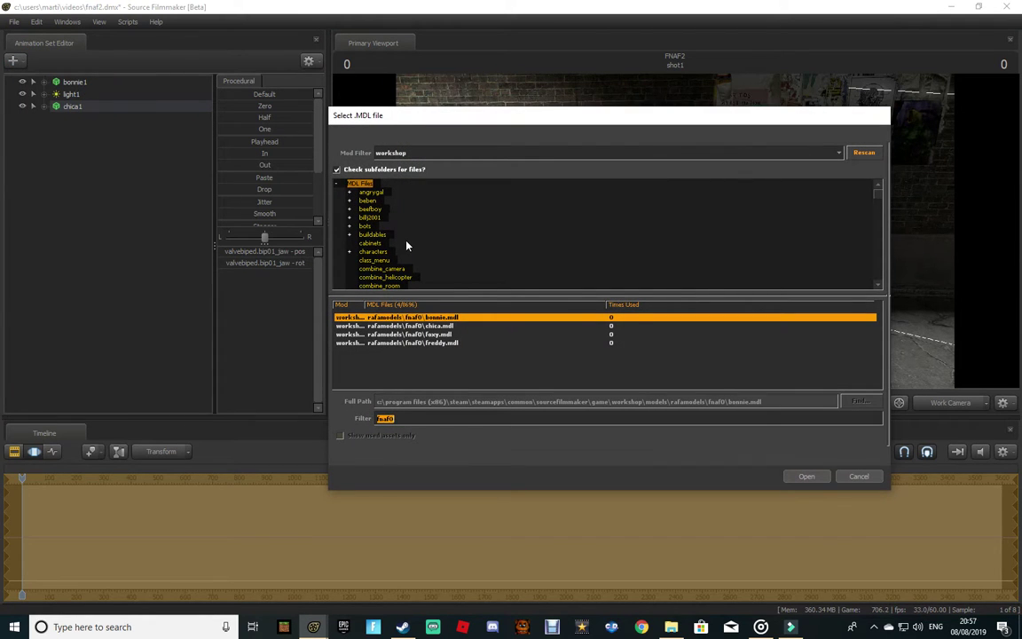
key(Down)
key(Down)
key(Return)
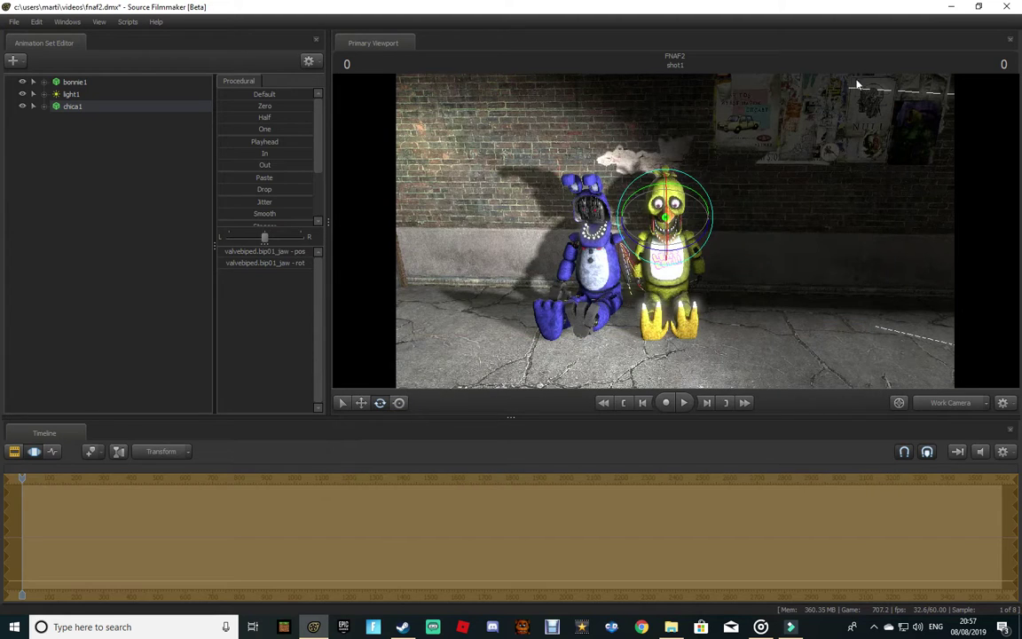
Step: Rotate the whole Foxy model about its vertical axis to face away from the wall like the other two
mouse_move(821, 193)
mouse_down()
mouse_move(896, 197)
mouse_move(821, 200)
mouse_up()
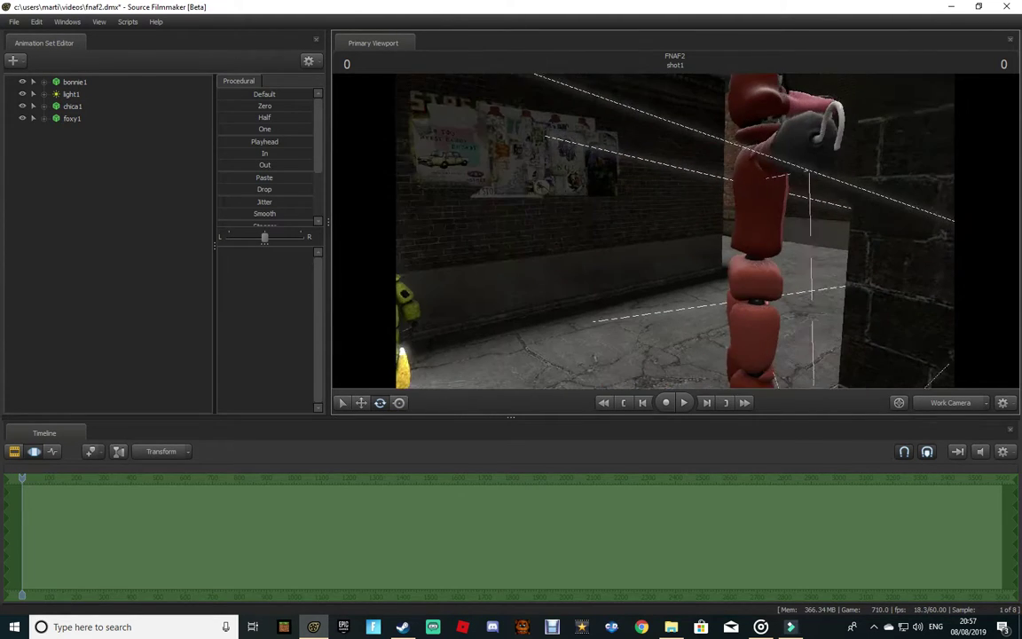
click(964, 407)
click(964, 408)
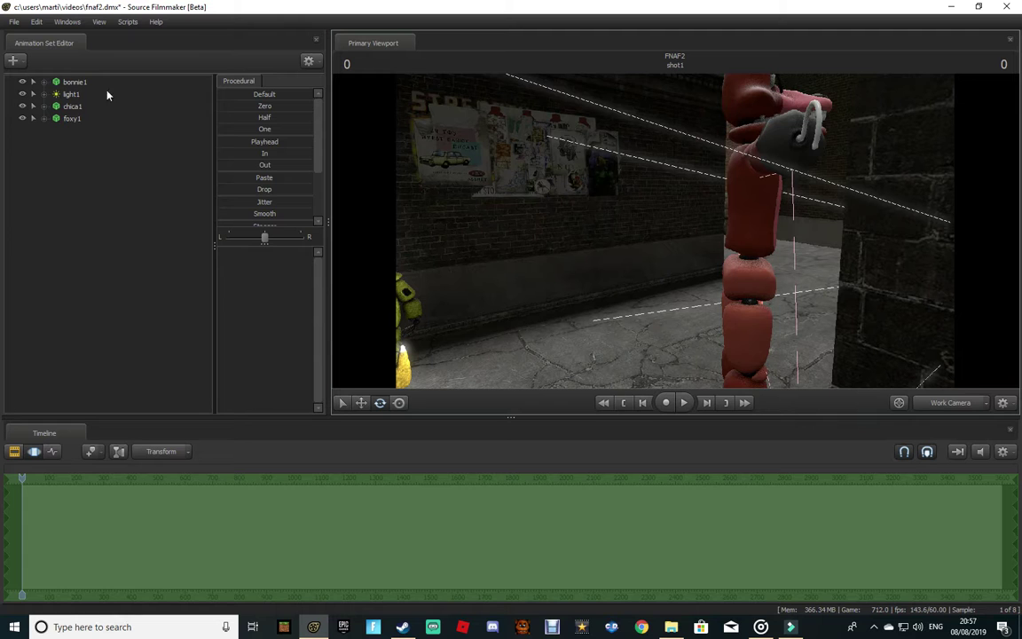
click(73, 123)
drag(886, 319, 675, 235)
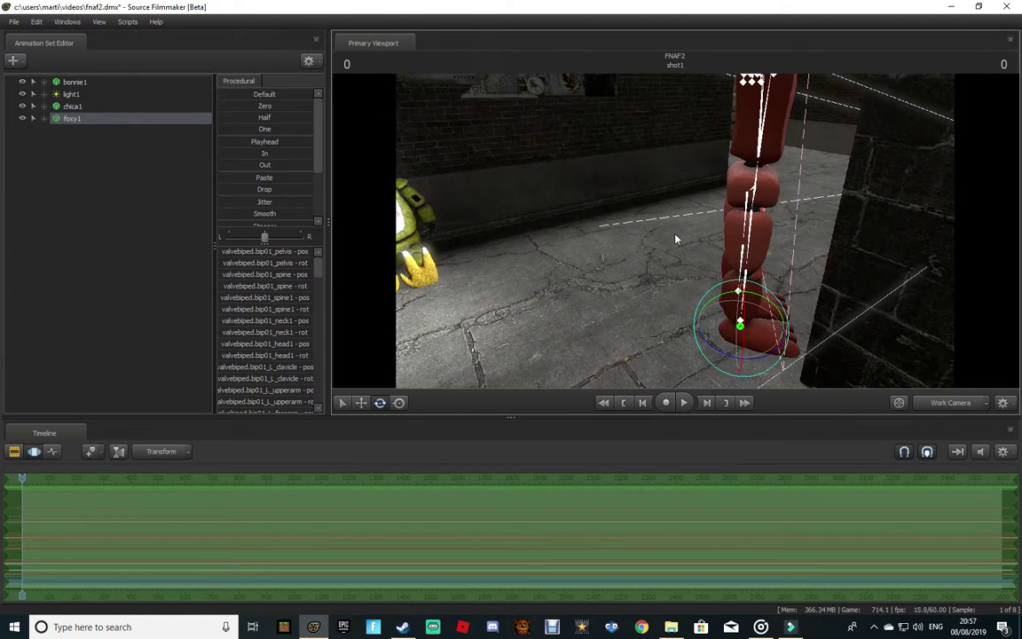
drag(768, 363, 745, 359)
key(ctrl)
Step: Move Foxy against the wall beside Chica, lowered until his hips are at ground level
click(355, 400)
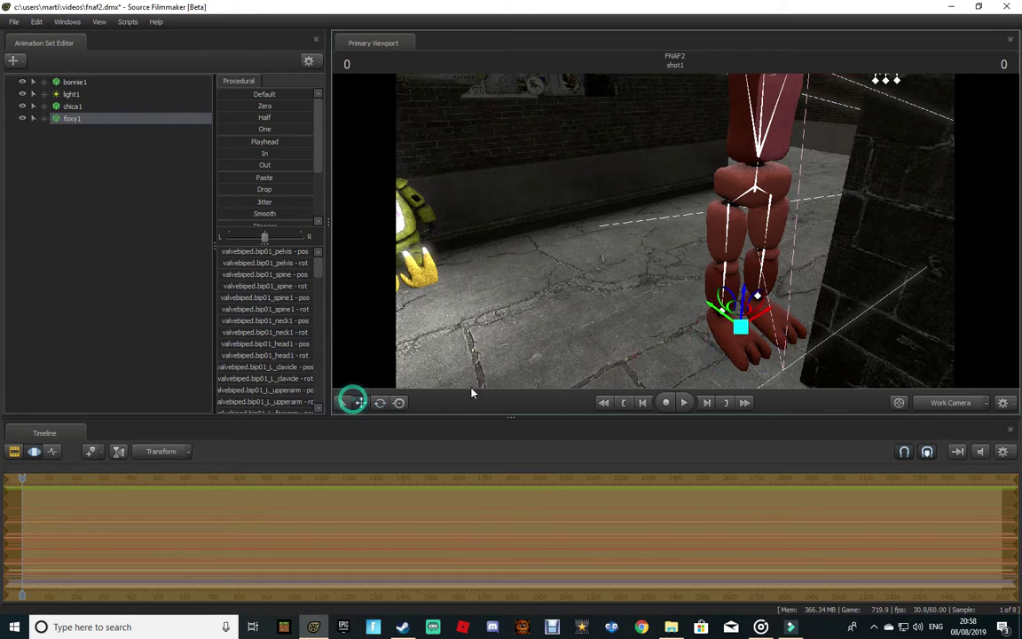
drag(716, 306, 525, 259)
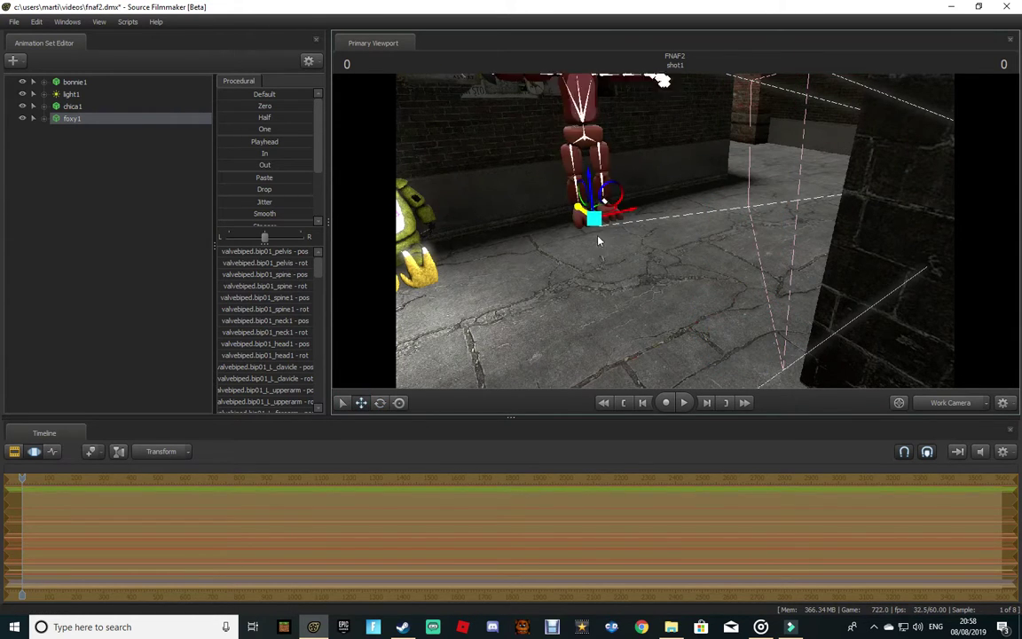
drag(630, 214, 475, 177)
drag(675, 230, 700, 304)
drag(532, 180, 392, 142)
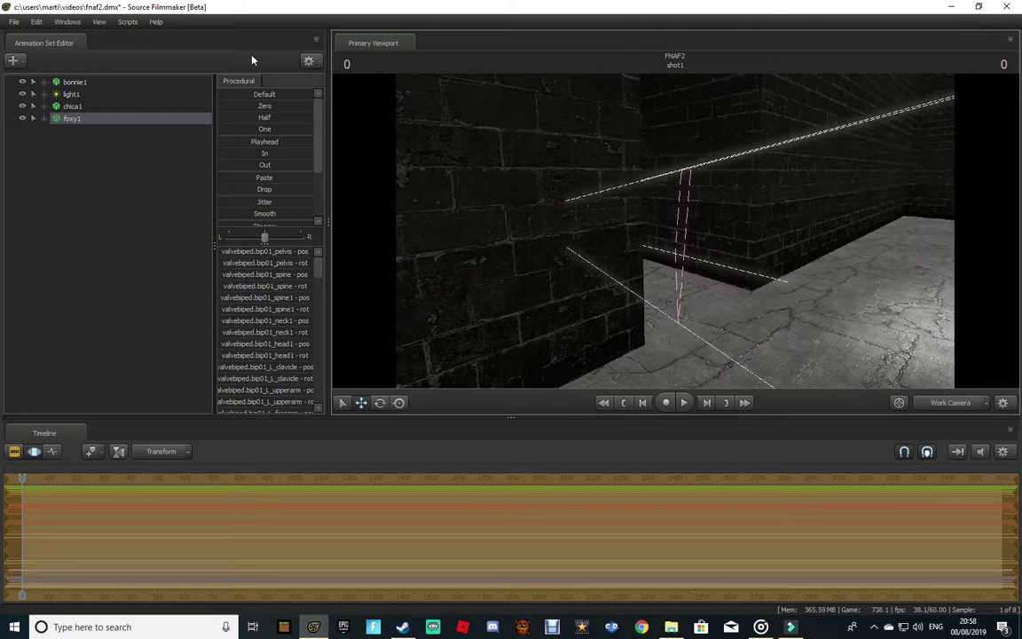
Step: Create a second light in the scene from the opposite side of the alley
click(17, 62)
click(82, 90)
drag(742, 242, 774, 242)
key(a)
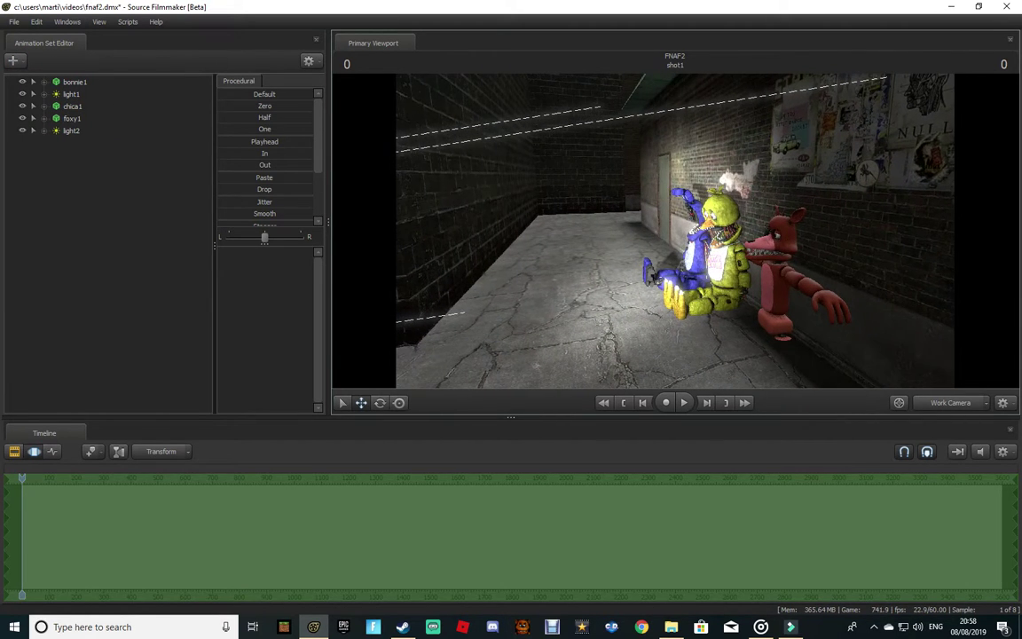
Step: Rotate the second light horizontally to adjust its aim across the alley
click(93, 131)
drag(774, 244, 674, 238)
key(s)
key(s)
click(380, 405)
drag(463, 250, 457, 255)
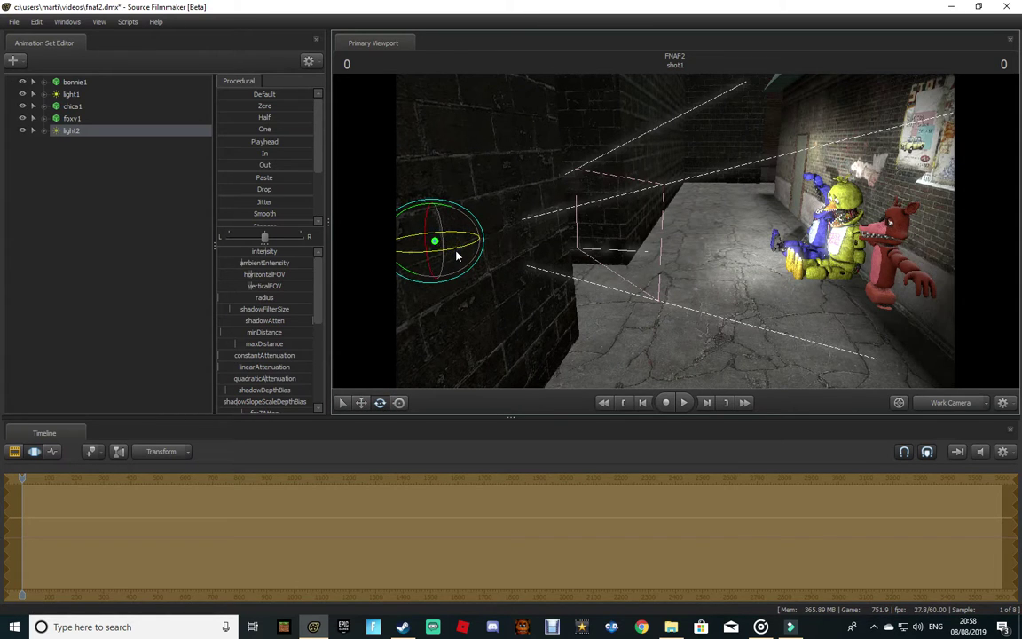
Step: Try to swing Foxy's right thigh up into a sitting pose, then undo the rotation
key(w)
drag(676, 231, 802, 228)
key(s)
key(ctrl)
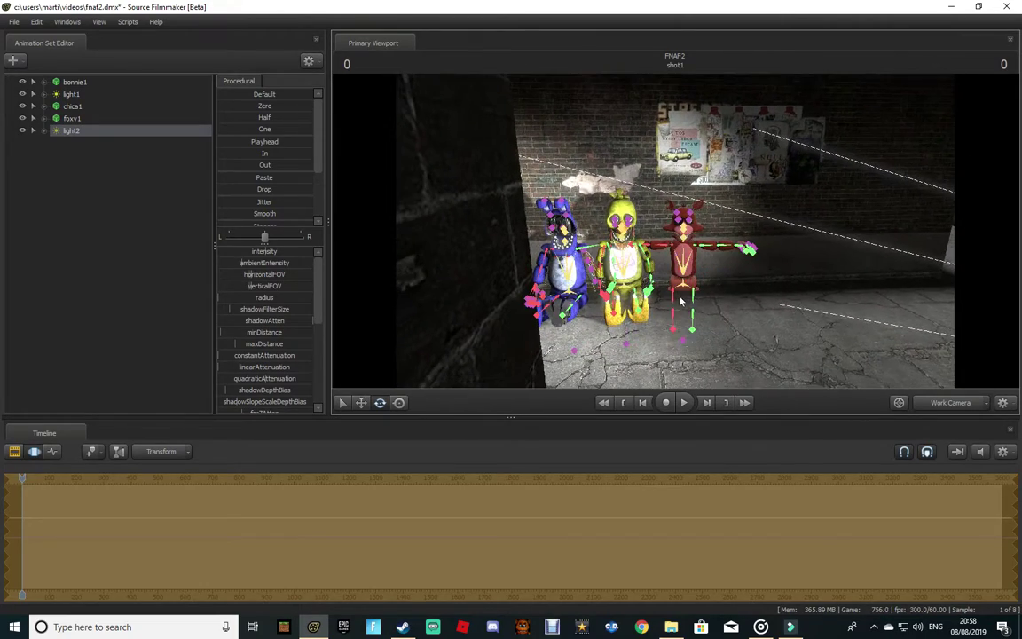
click(674, 282)
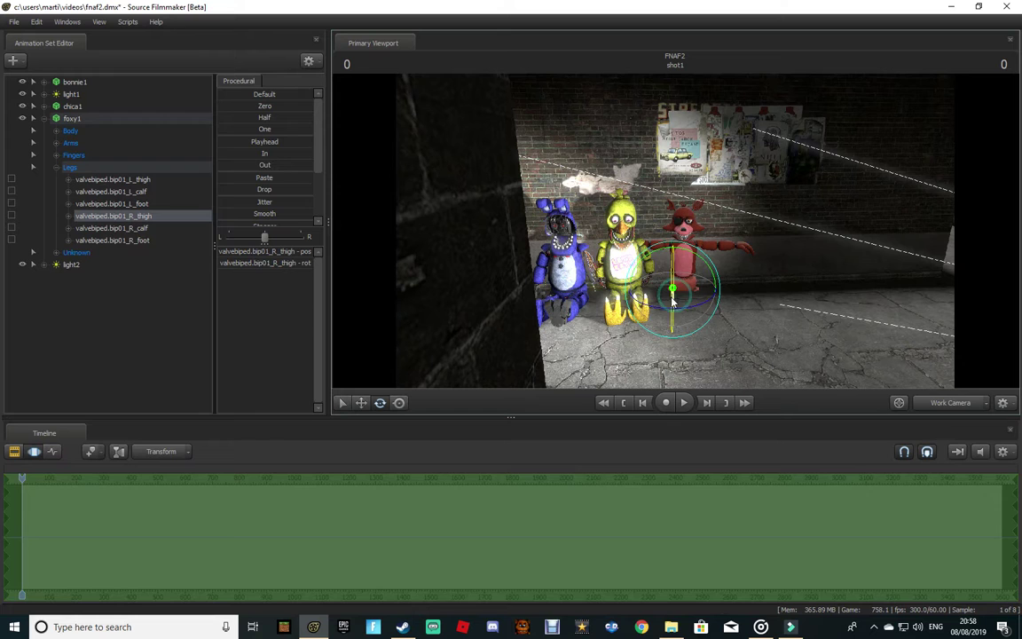
drag(673, 280, 669, 248)
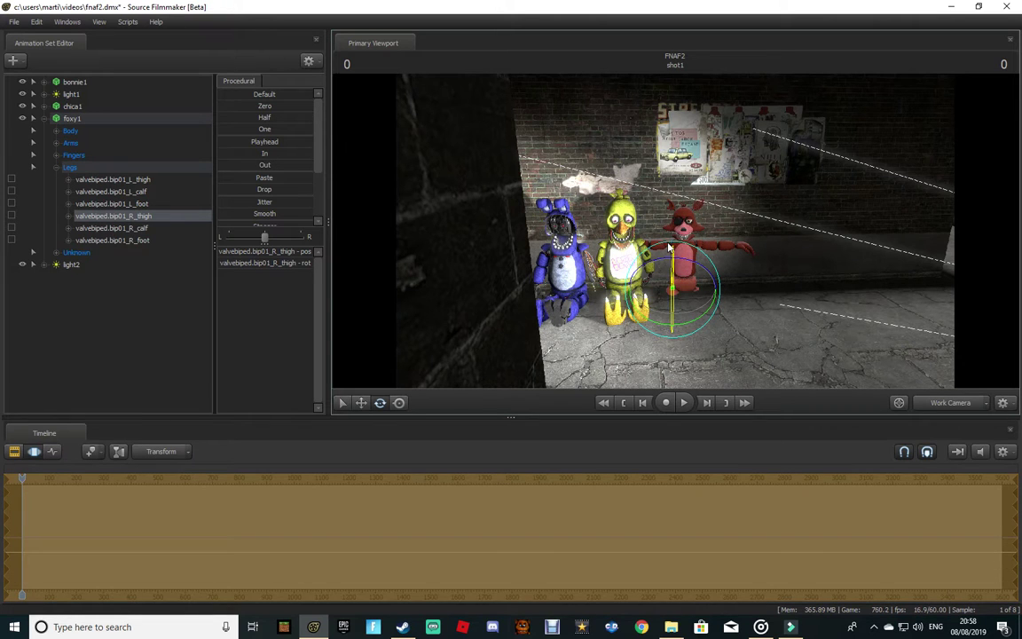
key(ctrl+z)
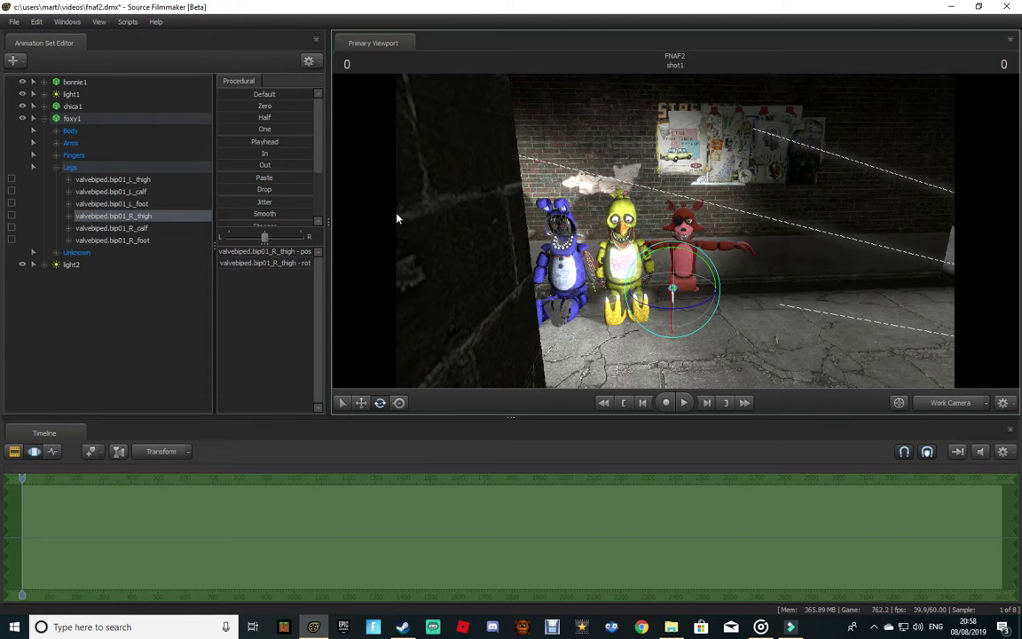
Step: Select both of Foxy's thigh bones and rotate them forward together so he sits on the ground
key(ctrl)
ctrl+click(708, 293)
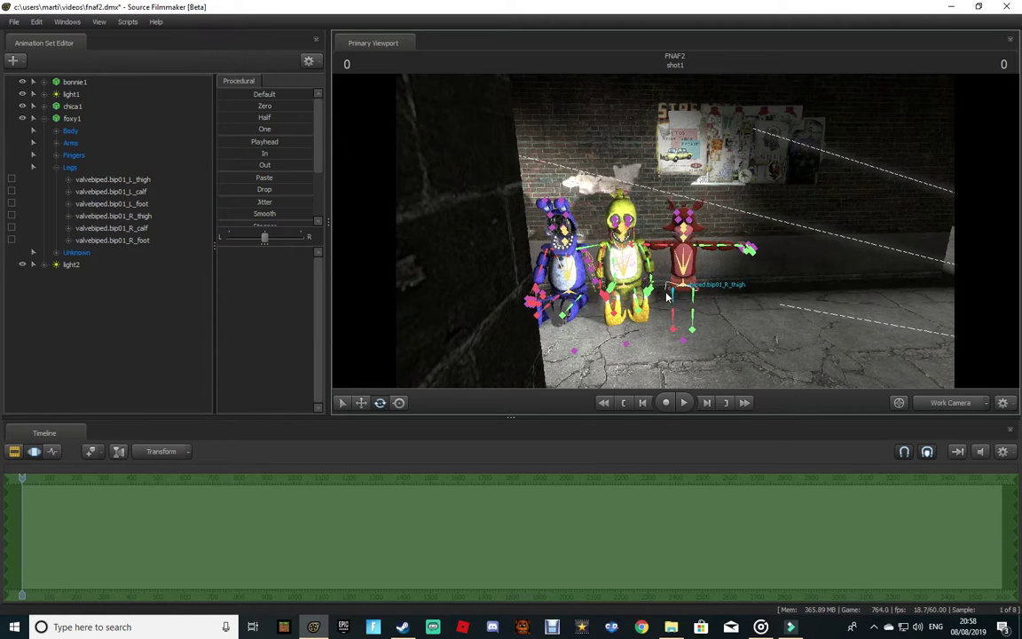
click(706, 297)
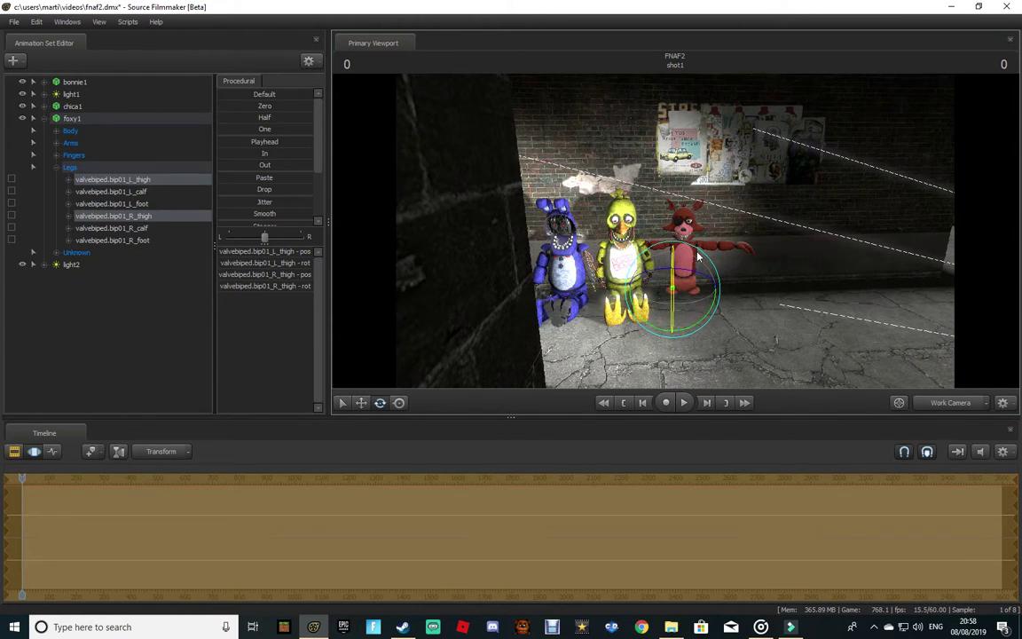
drag(678, 272, 685, 255)
Step: Lower both of Foxy's upper arms to his sides and adjust the rotation of his right forearm
click(758, 266)
key(w)
drag(758, 266, 758, 264)
ctrl+click(666, 196)
drag(660, 162, 627, 213)
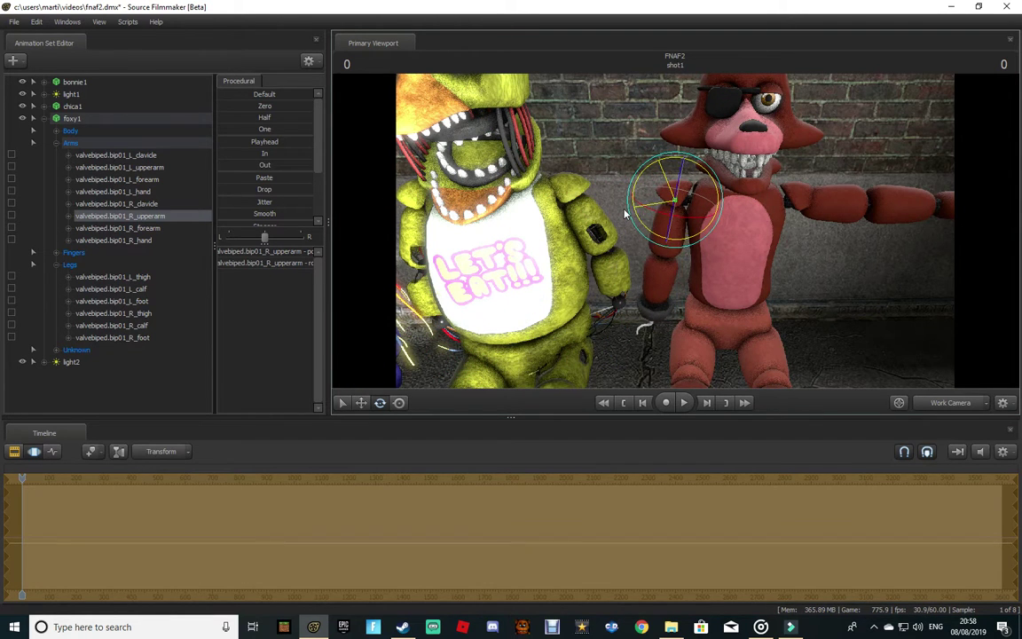
ctrl+click(662, 278)
drag(669, 254, 678, 229)
click(831, 209)
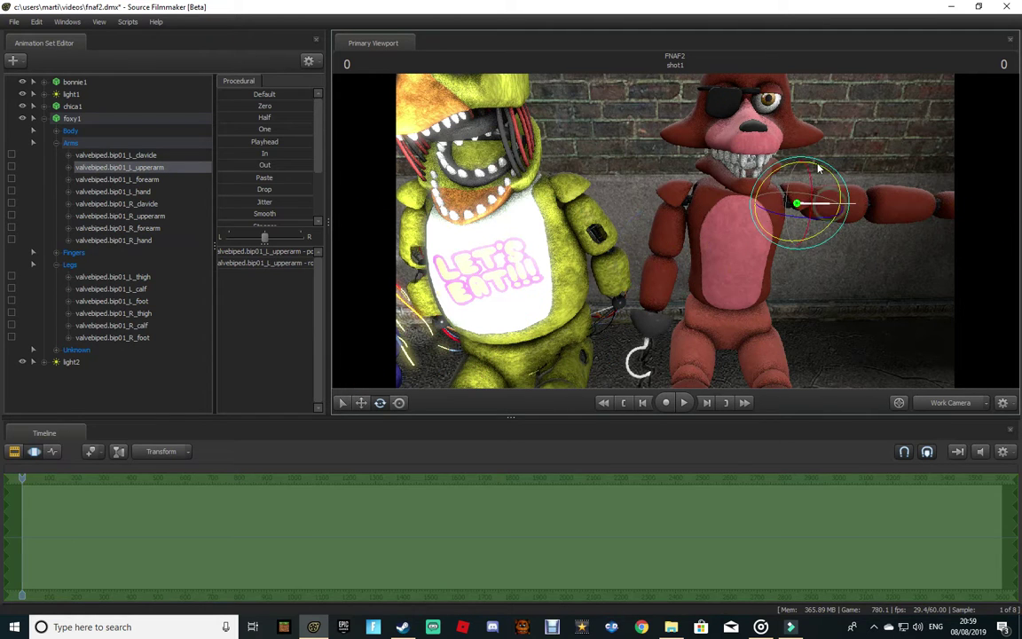
drag(796, 169, 826, 194)
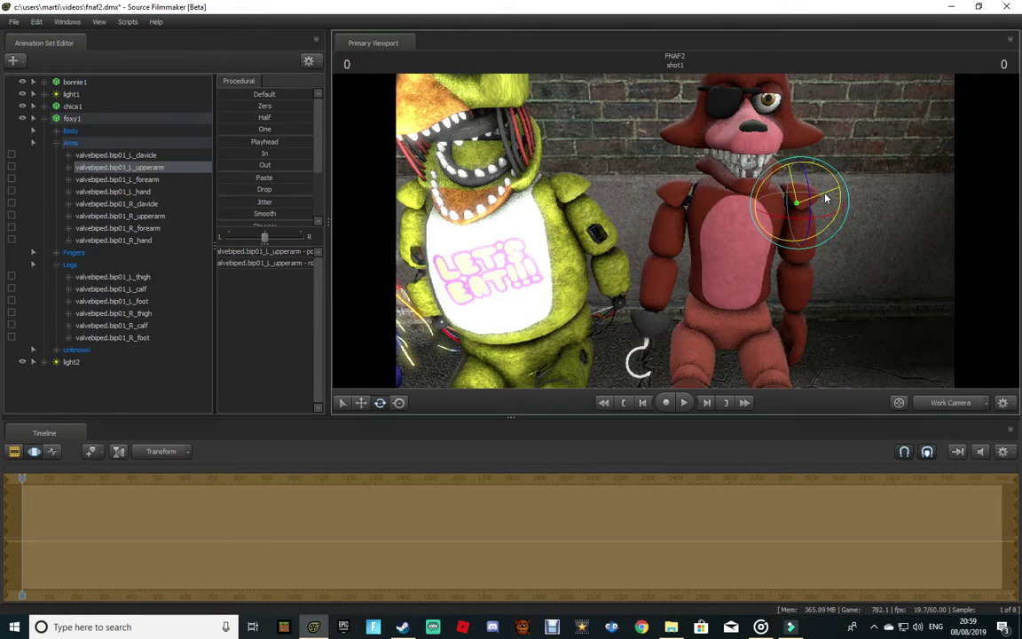
Step: Tilt Foxy's head bone downward and rotate his jaw bone to adjust his mouth
click(741, 169)
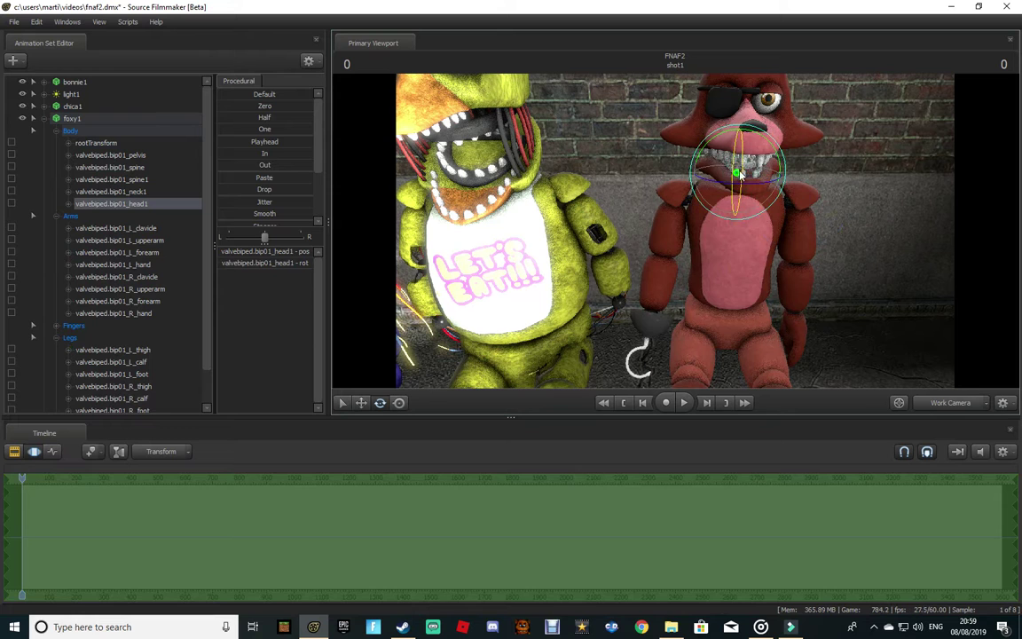
drag(742, 167, 742, 183)
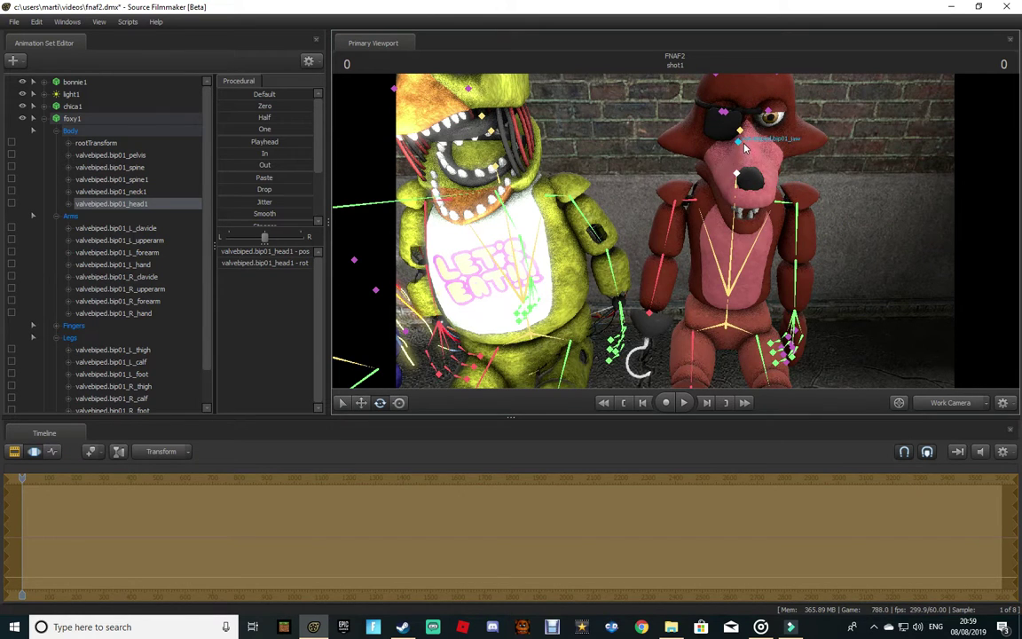
ctrl+click(745, 148)
mouse_move(742, 145)
mouse_down()
mouse_move(742, 156)
mouse_move(745, 147)
mouse_up()
ctrl+click(739, 172)
Step: Set Foxy's body group to wbody.smd and change his skin to 2
key(d)
drag(927, 210, 856, 210)
key(s)
right_click(70, 118)
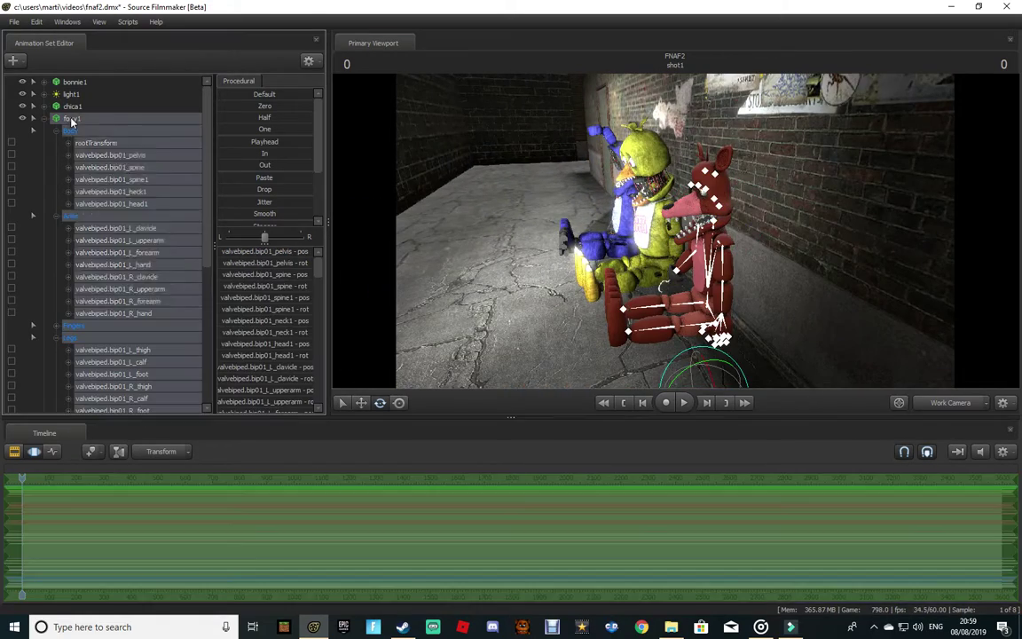
mouse_move(137, 282)
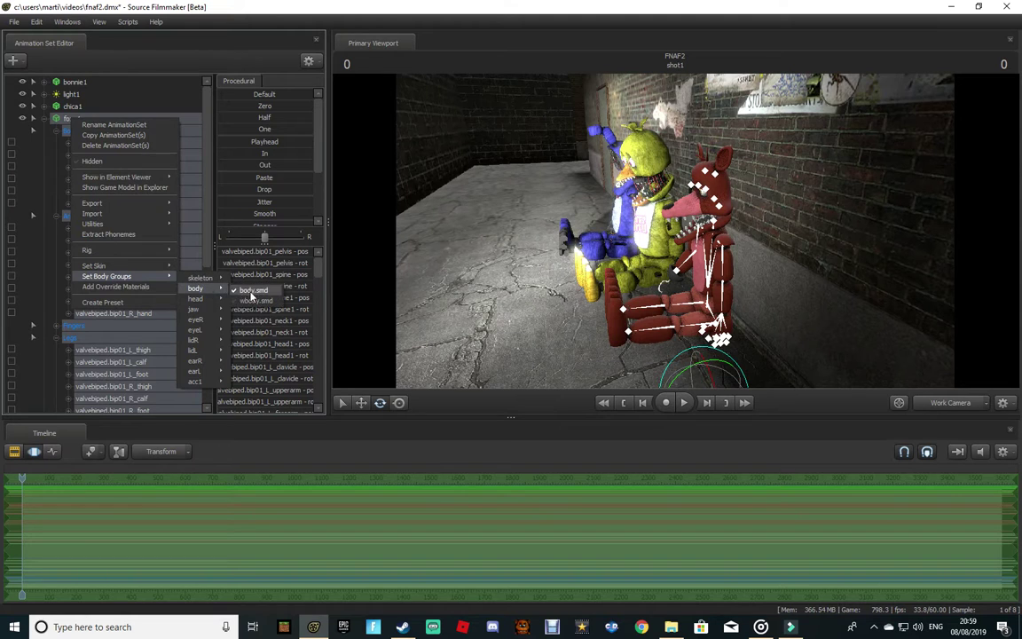
click(255, 301)
right_click(85, 119)
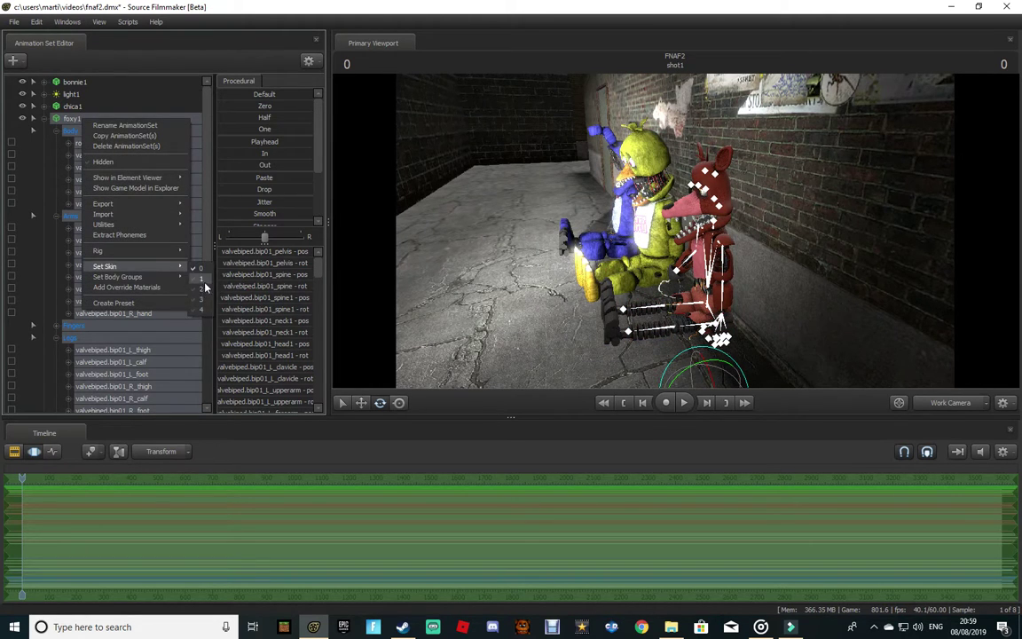
click(202, 289)
Step: Set Foxy's head body group to whead.smd
right_click(94, 118)
mouse_move(159, 278)
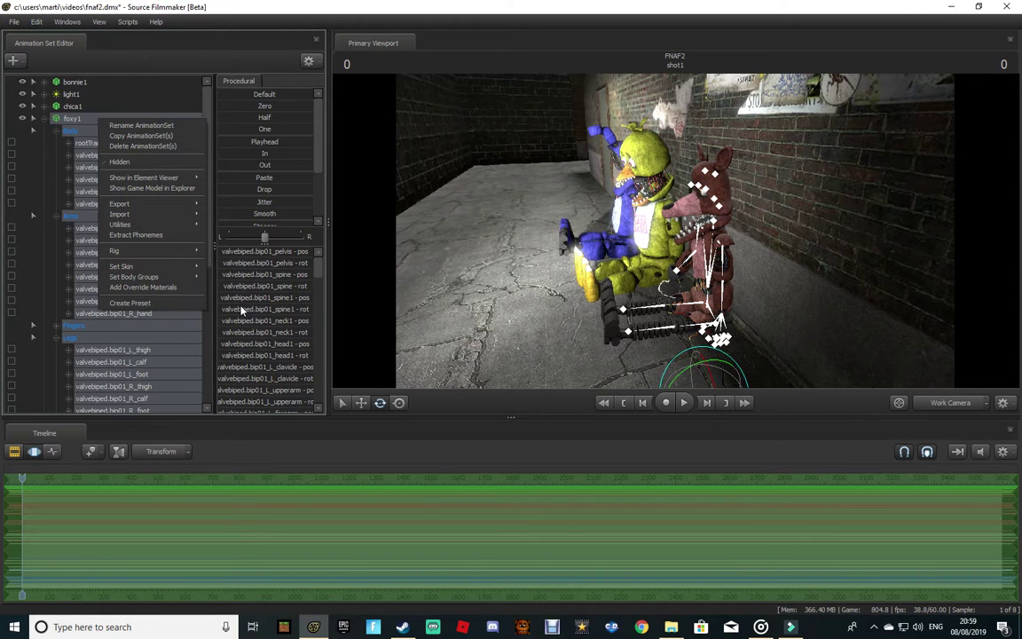
mouse_move(229, 300)
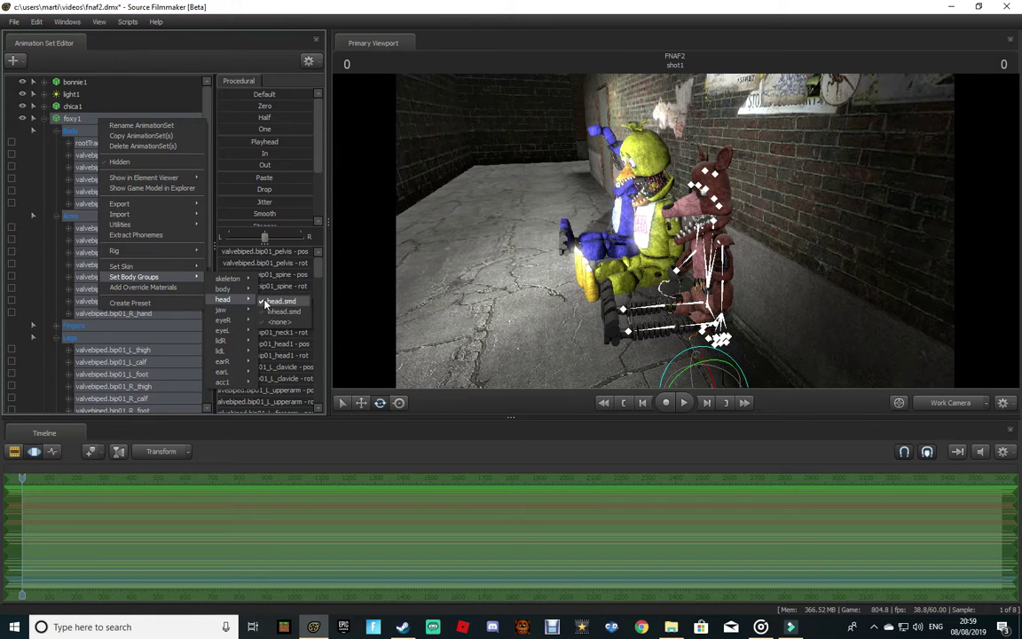
click(283, 313)
Step: Set Foxy's earL body group to <none>, then collapse and deselect his animation set
drag(533, 209, 559, 213)
key(w)
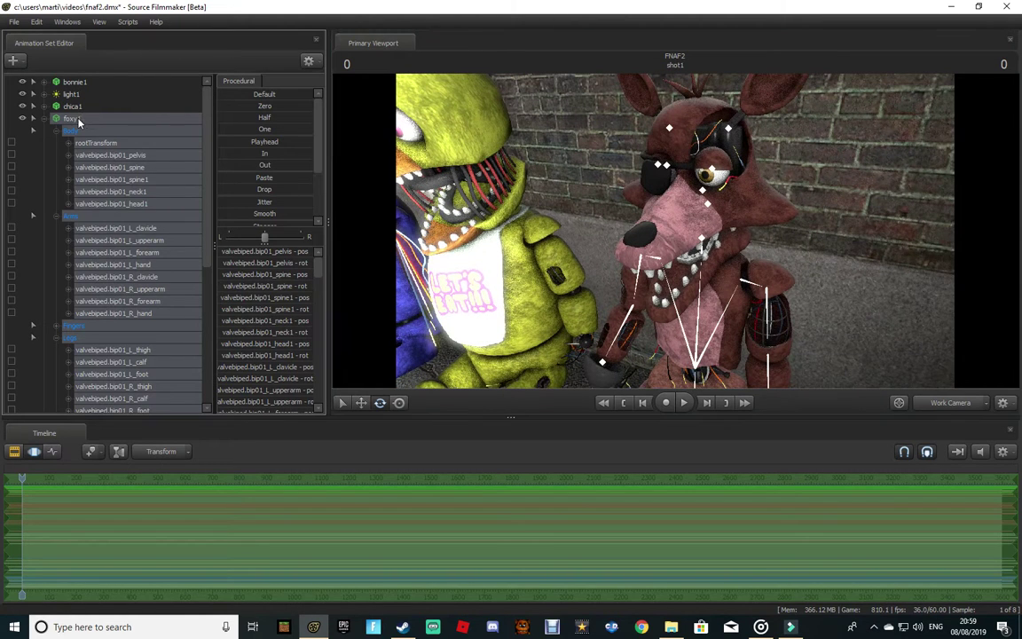
right_click(78, 120)
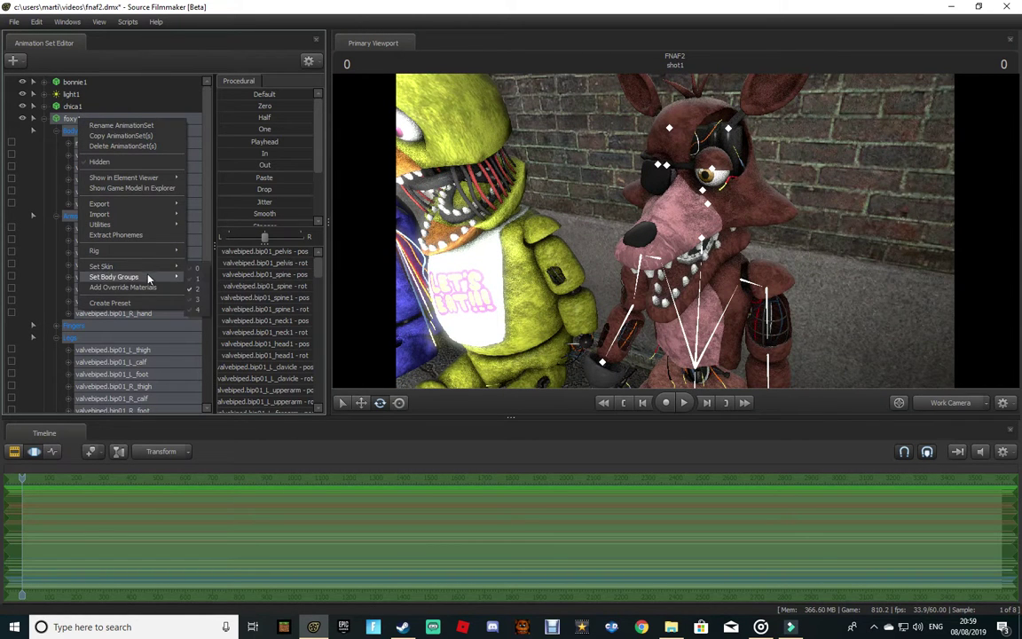
mouse_move(223, 322)
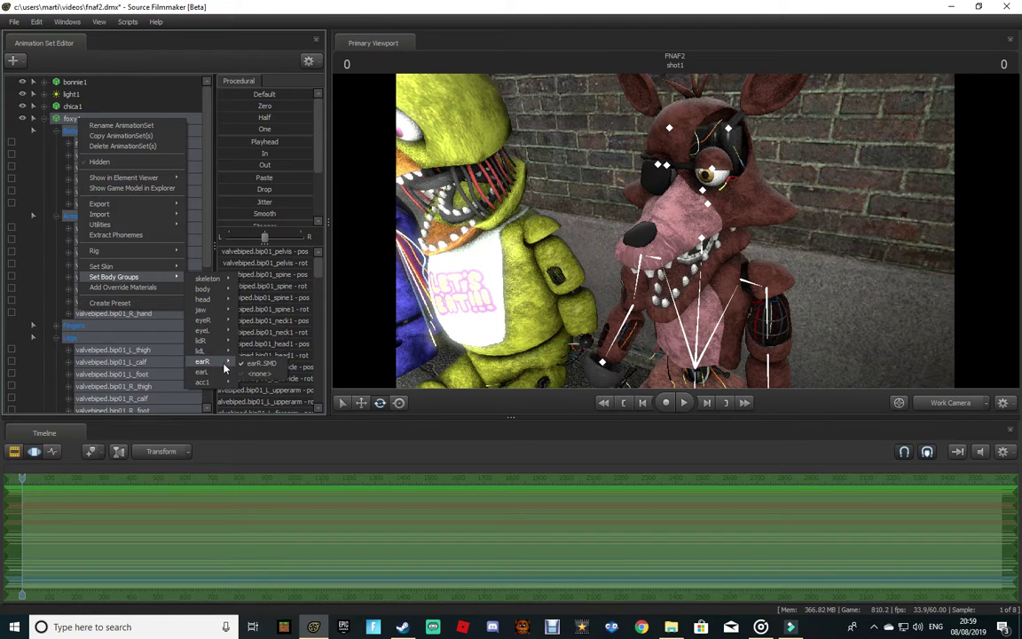
mouse_move(223, 378)
click(258, 384)
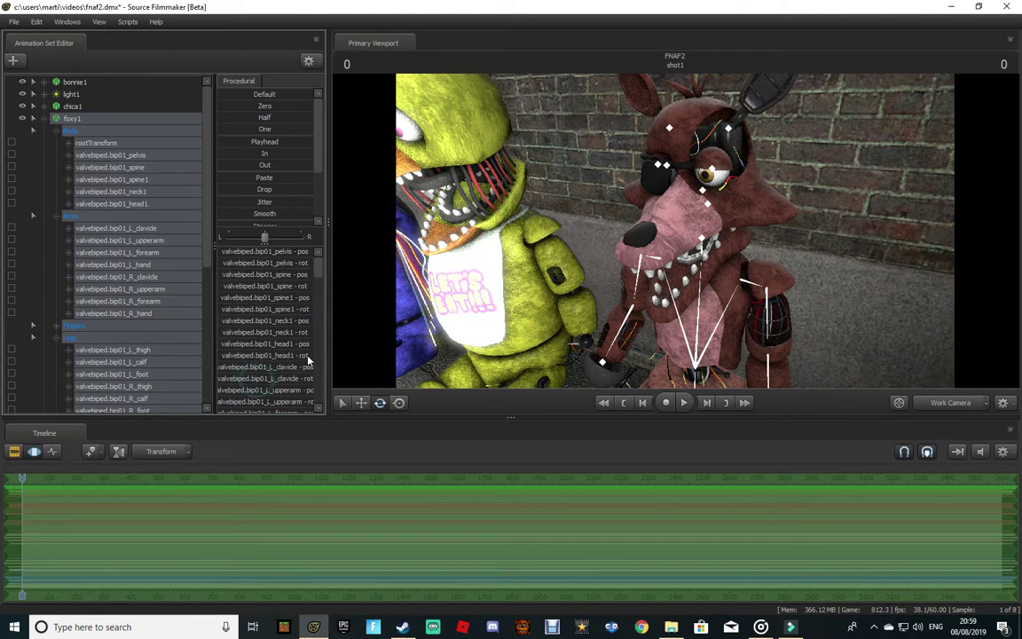
click(45, 119)
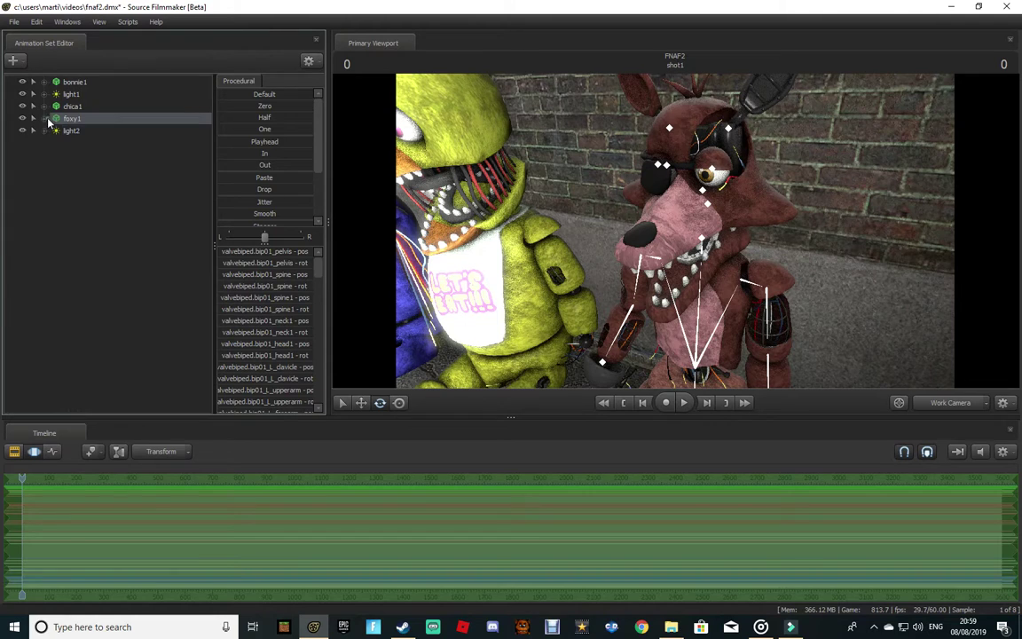
click(81, 180)
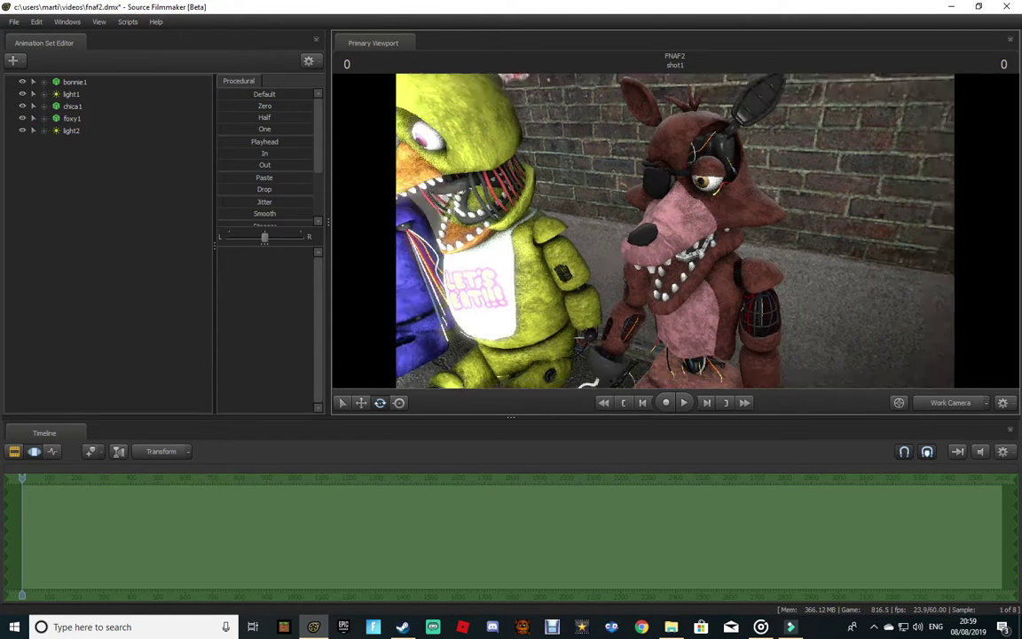
Step: Create an animation set for the model rafamodels\fnaf0\freddy.mdl
key(s)
click(13, 61)
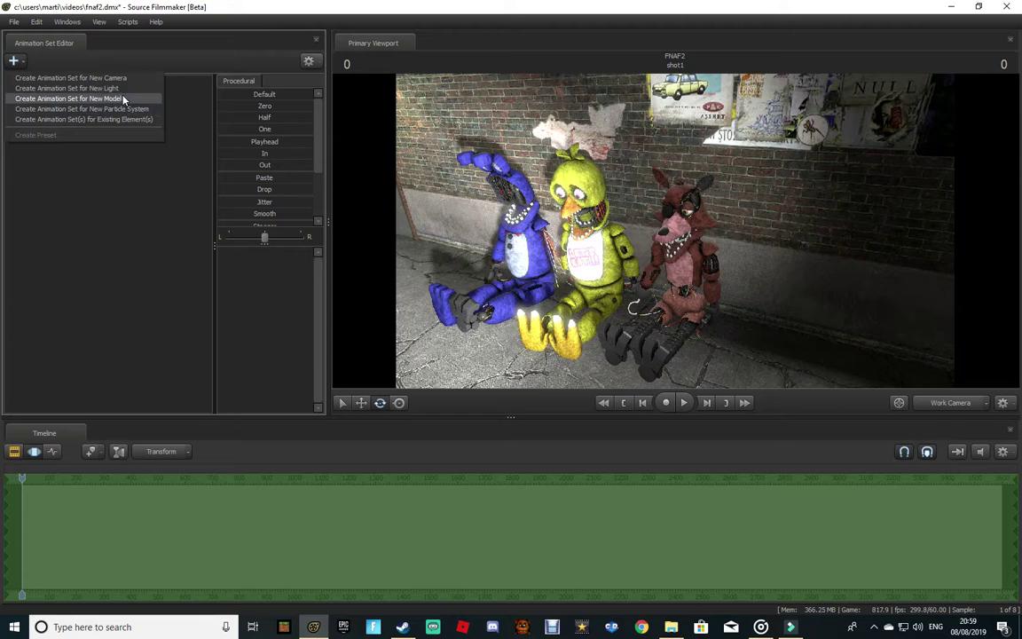
click(113, 96)
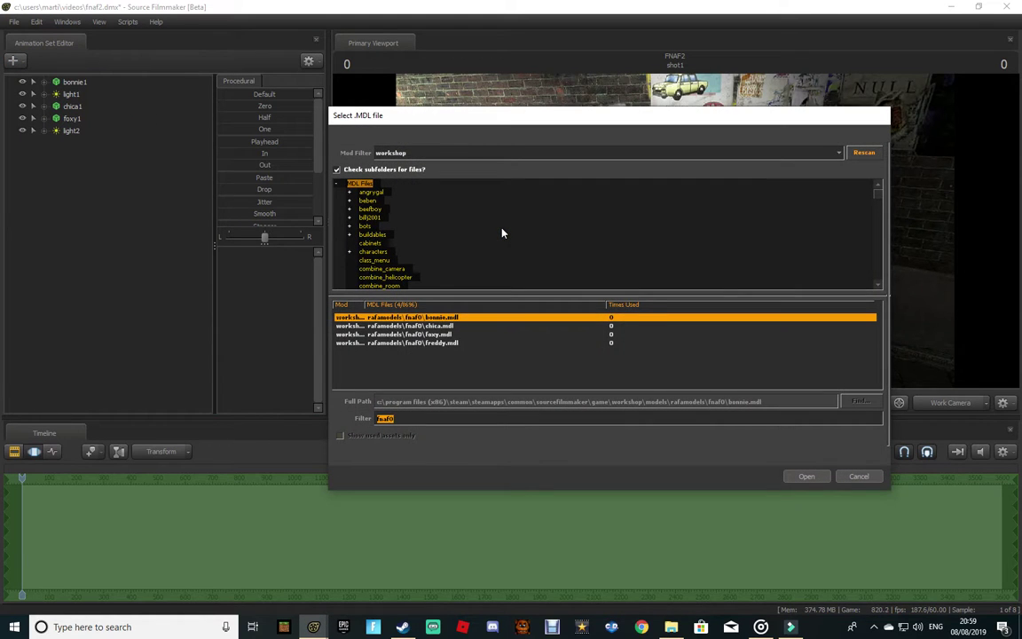
key(Down)
key(Down)
key(Down)
key(Return)
Step: Move the whole Freddy model across the alley to stand against the wall beside Foxy
drag(716, 242, 674, 222)
key(s)
key(d)
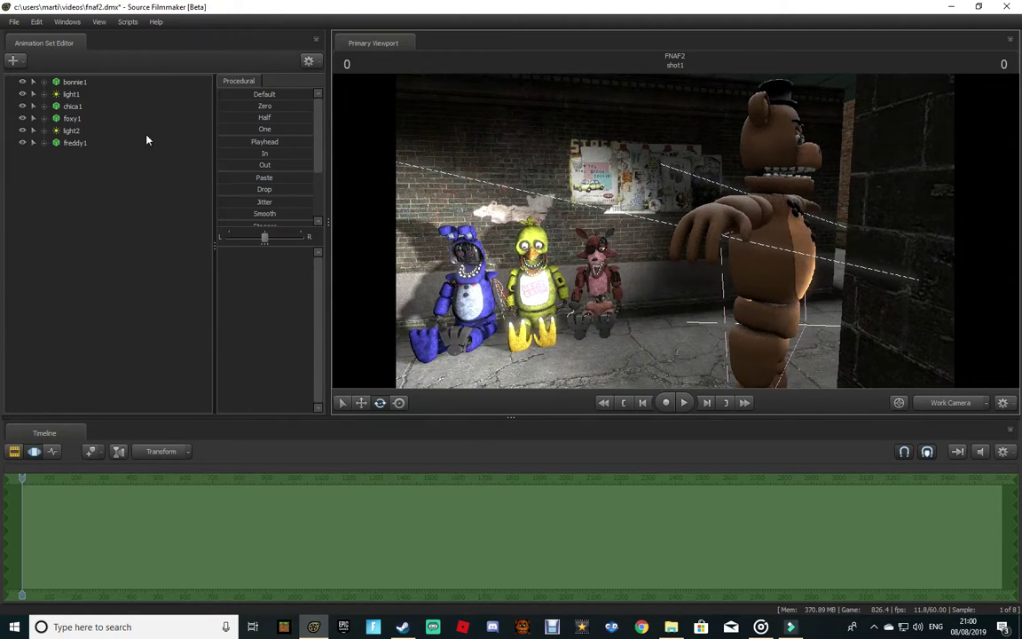
click(84, 141)
drag(546, 242, 678, 339)
click(362, 402)
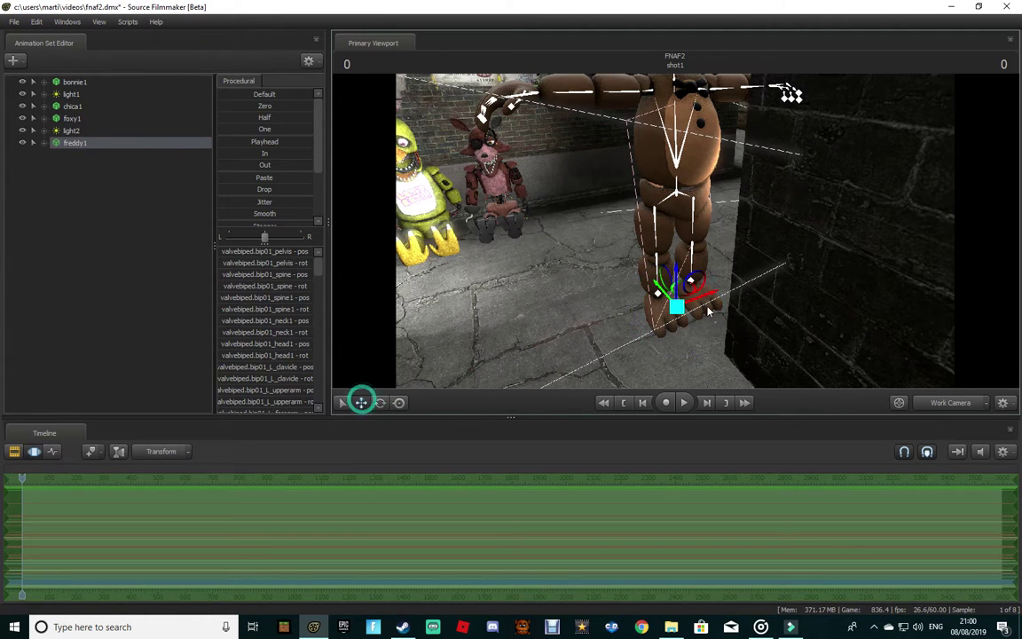
drag(662, 295, 544, 223)
drag(631, 207, 557, 241)
drag(631, 191, 638, 223)
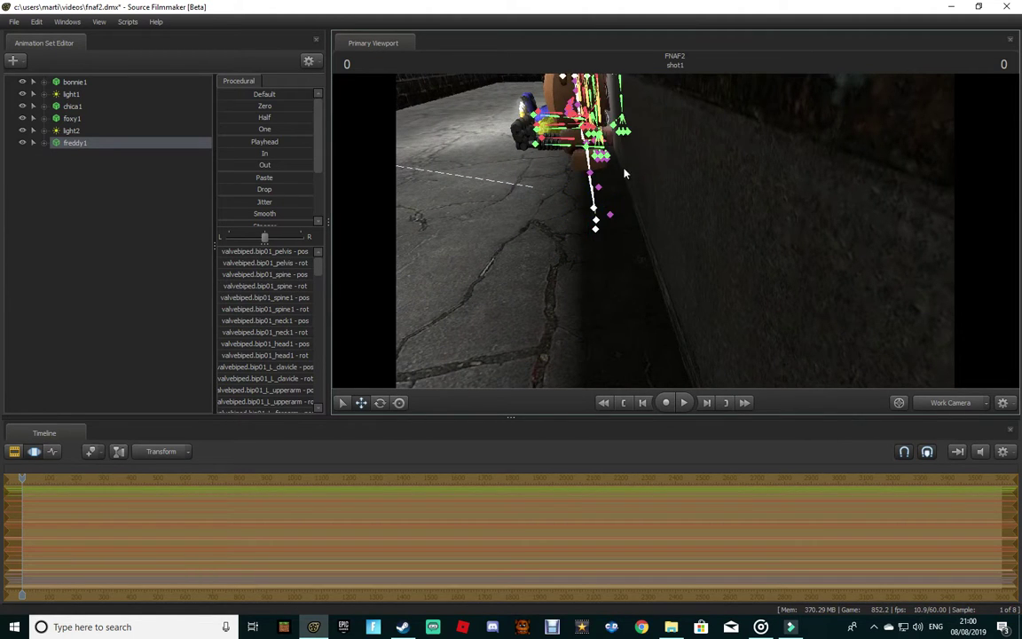
drag(696, 189, 791, 185)
drag(765, 290, 775, 290)
drag(824, 236, 676, 235)
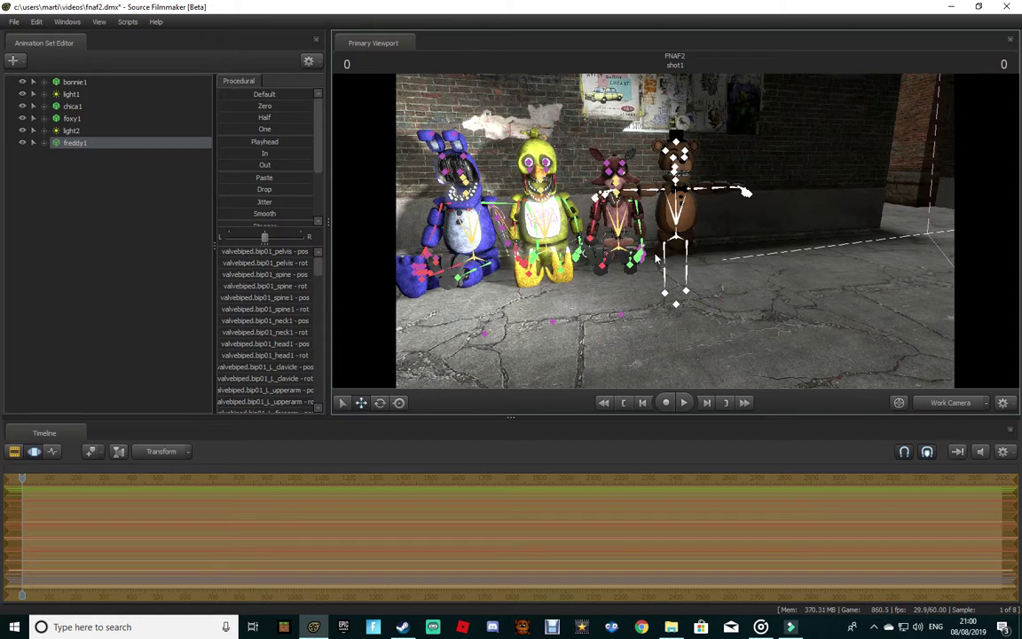
Step: Select both of Freddy's thigh bones and rotate them forward together into a sitting pose
ctrl+click(657, 245)
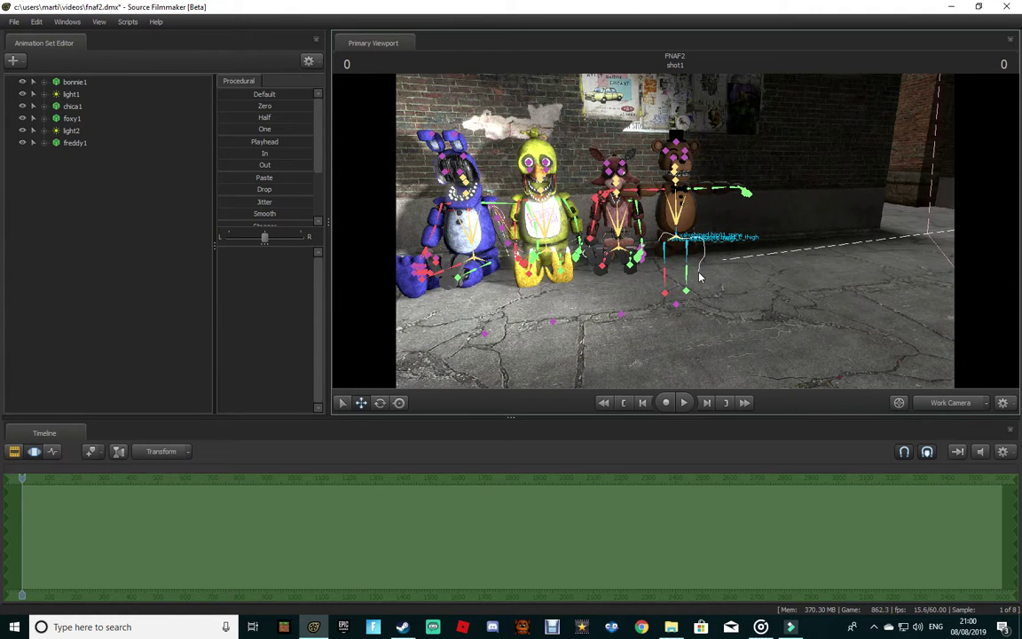
click(644, 256)
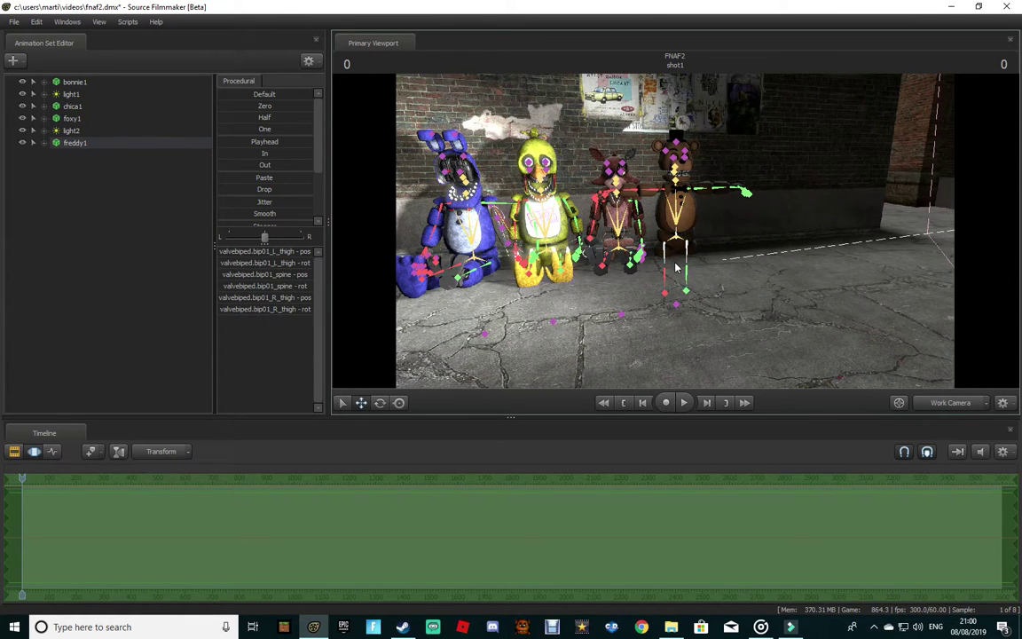
click(675, 266)
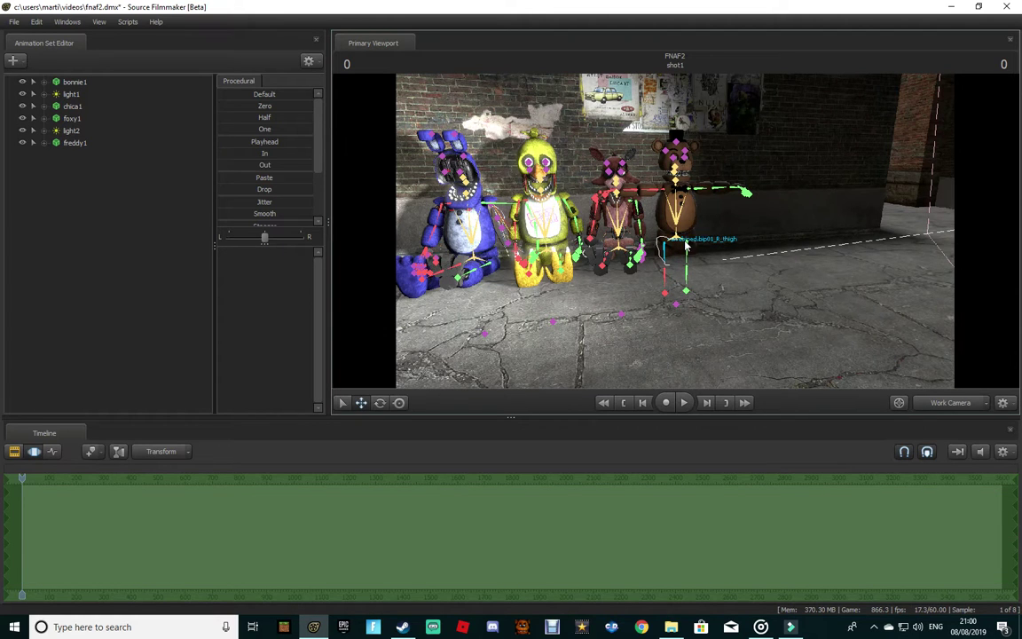
click(698, 246)
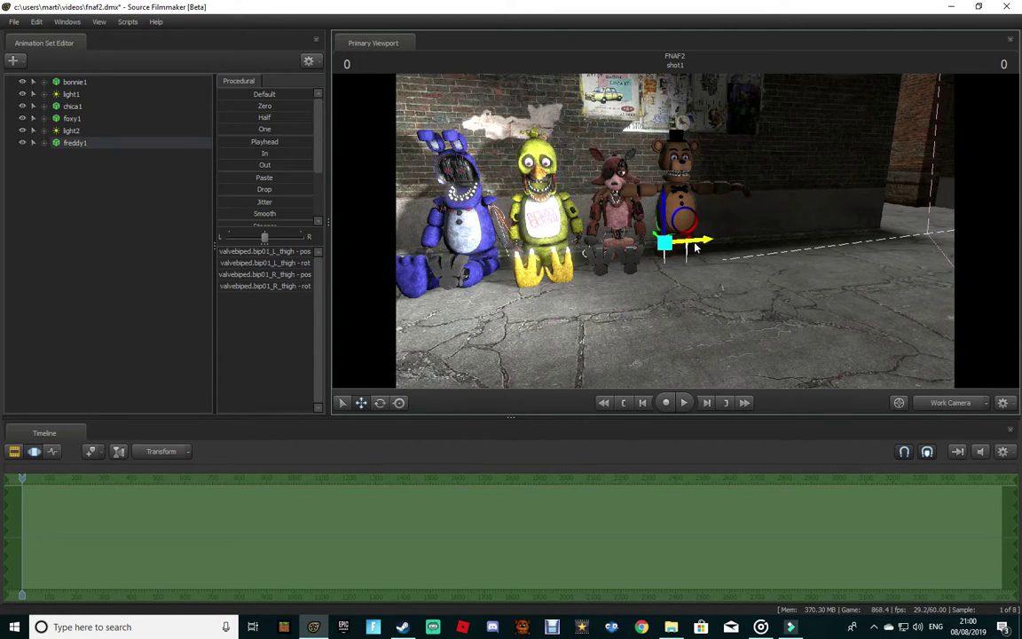
click(381, 404)
drag(679, 243, 662, 214)
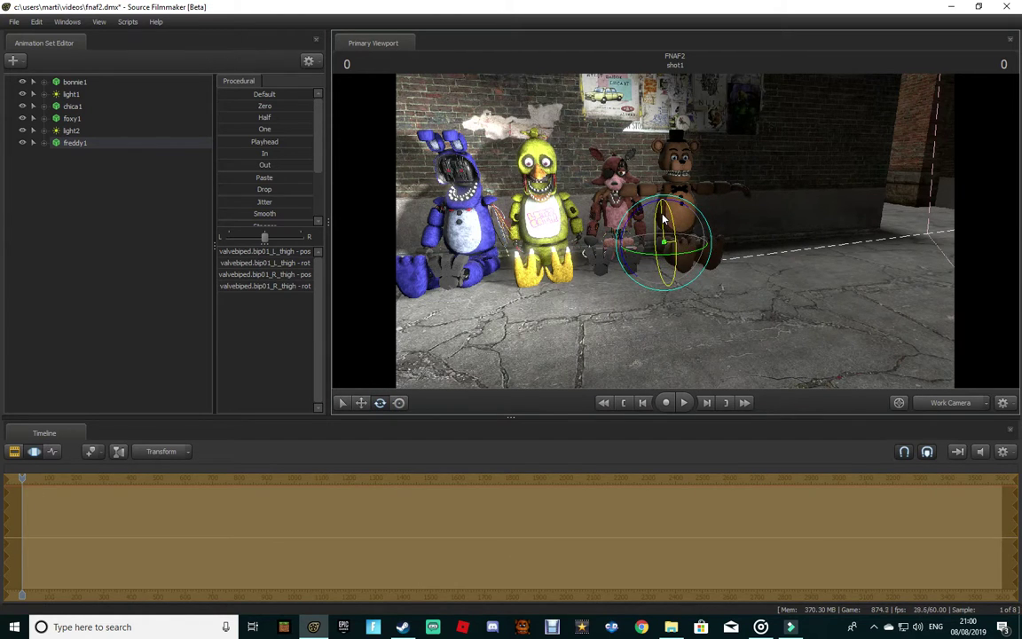
Step: Switch the viewport to camera1 and reframe the shot to include all four seated animatronics
click(948, 399)
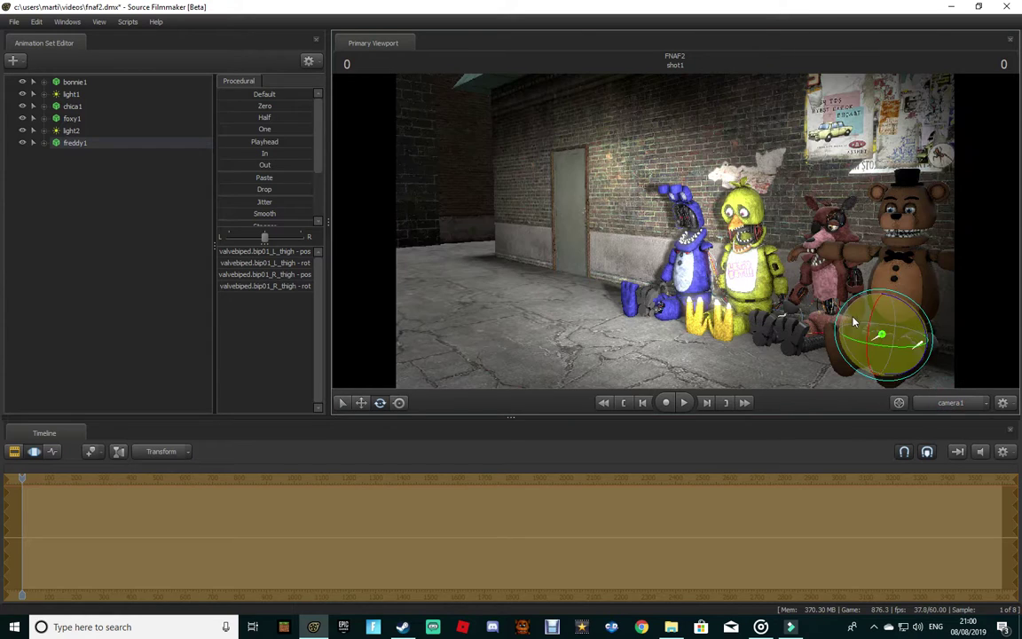
drag(759, 283, 817, 287)
drag(480, 224, 487, 223)
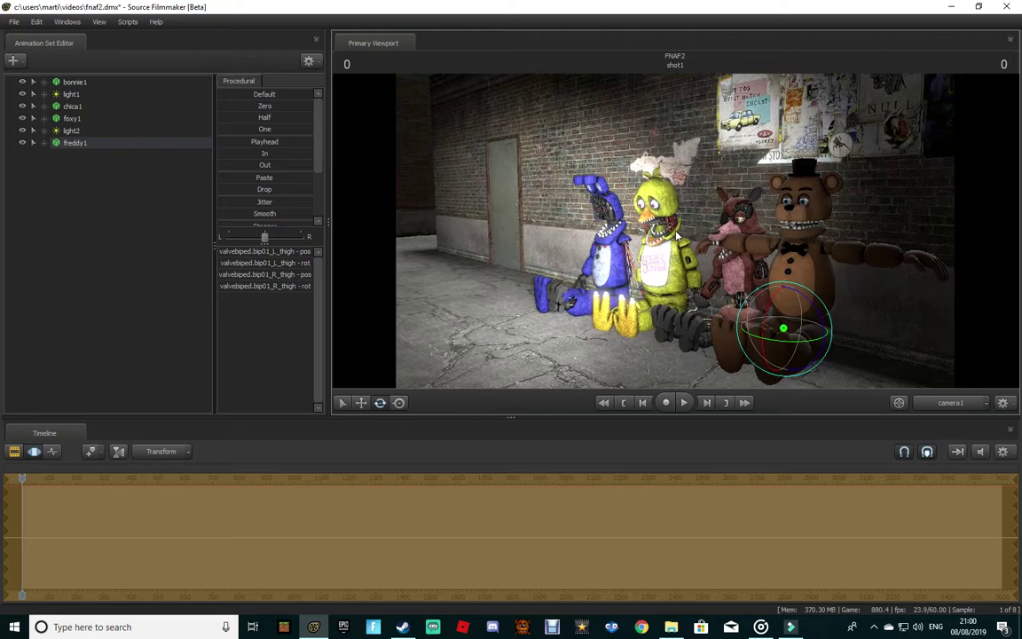
Step: Create a new light from the scene camera's view and reduce its intensity
click(12, 61)
click(147, 89)
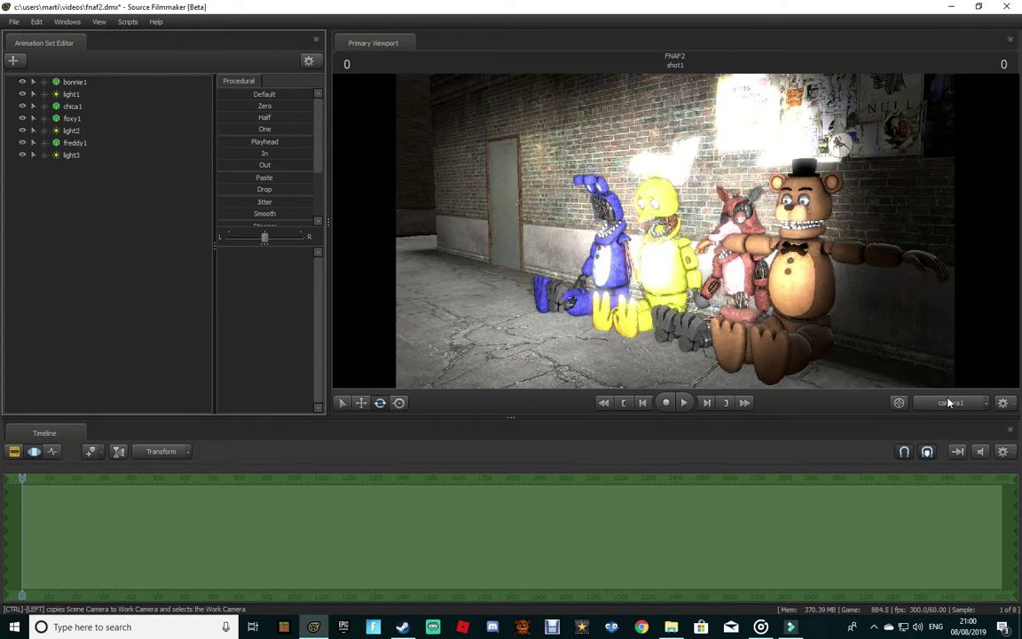
click(949, 402)
drag(906, 311, 677, 237)
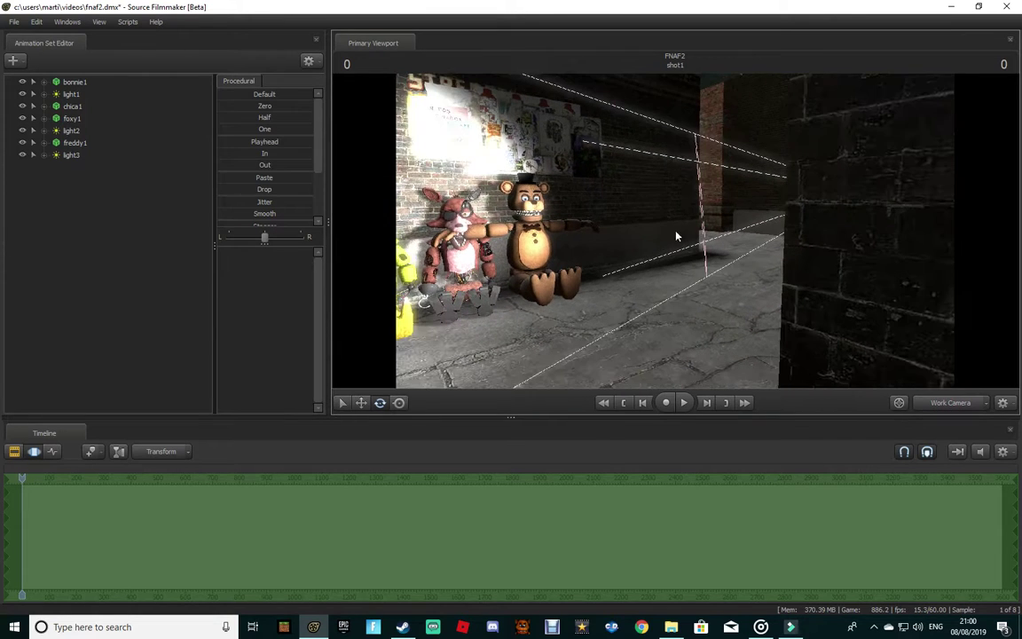
click(74, 155)
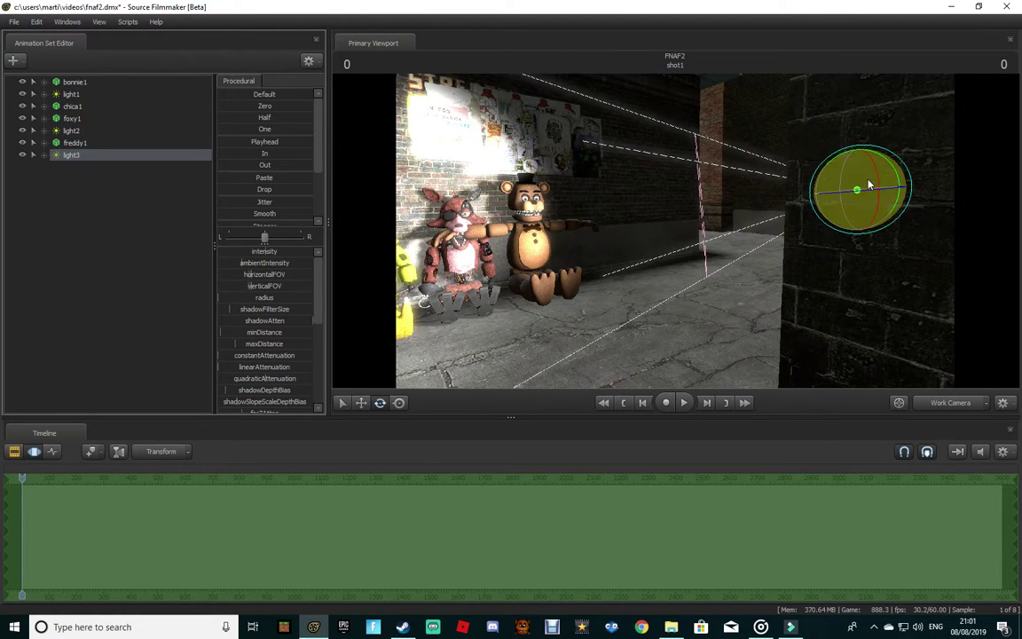
drag(859, 189, 645, 246)
drag(283, 253, 238, 253)
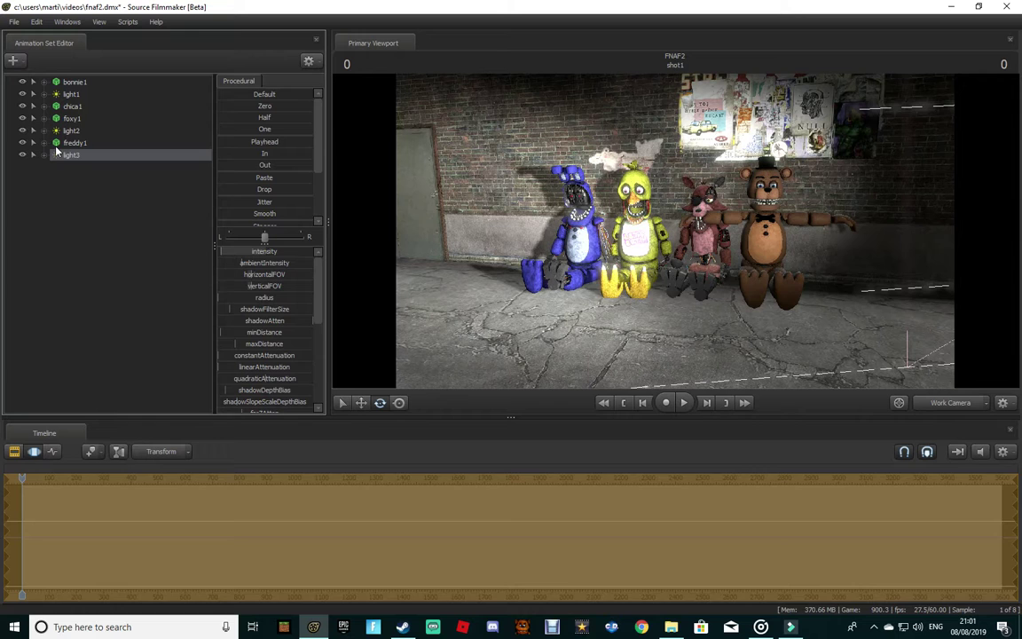
Step: Adjust the intensity of light2 and light1
click(80, 131)
mouse_move(272, 254)
mouse_down()
mouse_move(238, 253)
mouse_move(258, 254)
mouse_up()
click(118, 95)
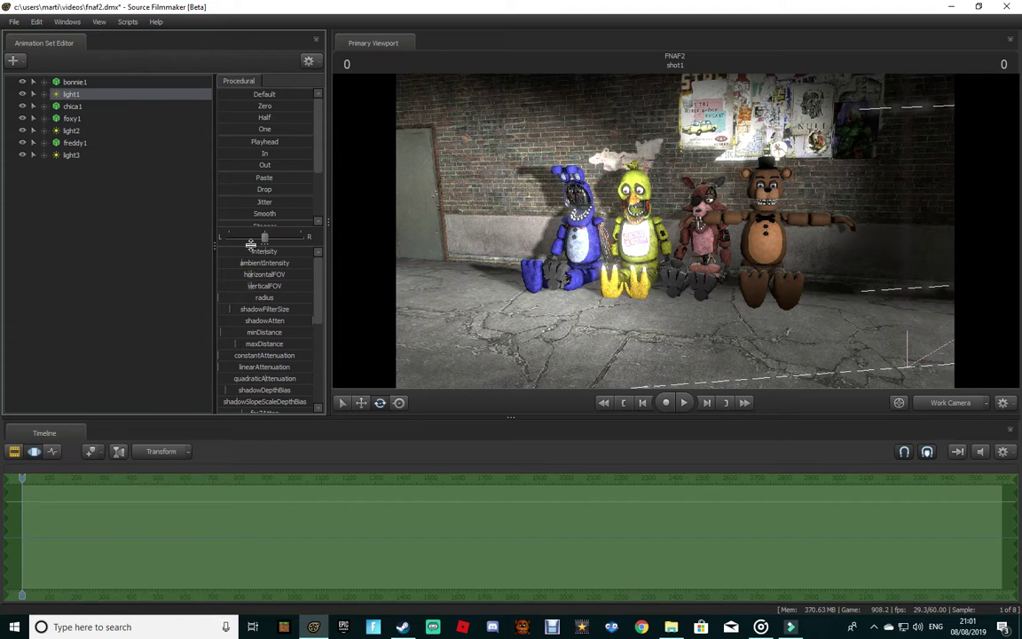
drag(277, 252, 253, 254)
Step: Rotate Freddy's left upper arm down to his side and select his left forearm bone
click(655, 253)
drag(655, 252, 682, 252)
key(w)
key(w)
key(ctrl)
ctrl+click(716, 218)
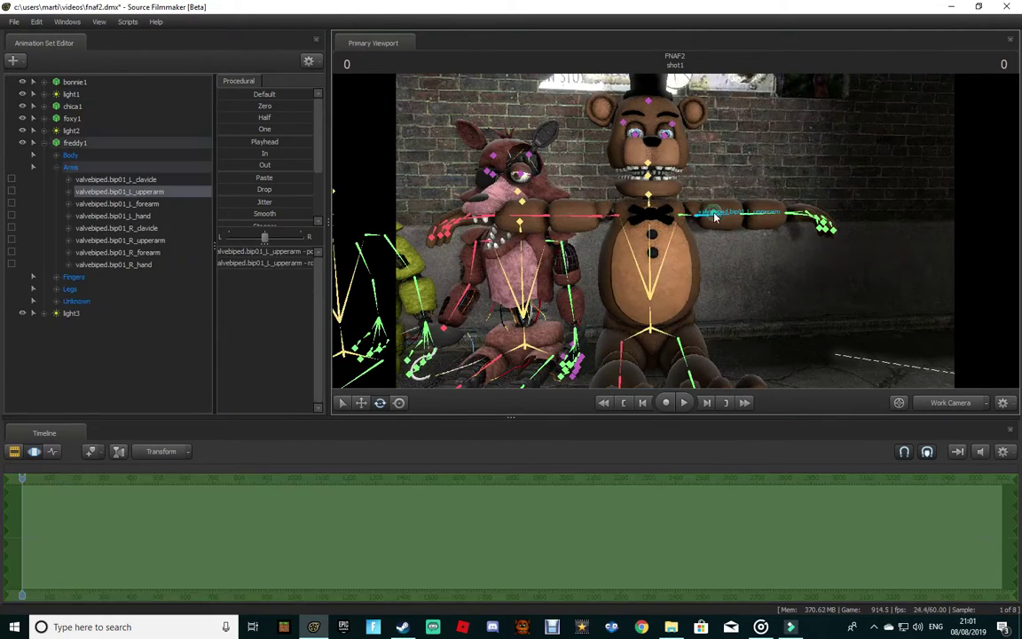
drag(672, 178, 704, 224)
key(ctrl)
ctrl+click(713, 268)
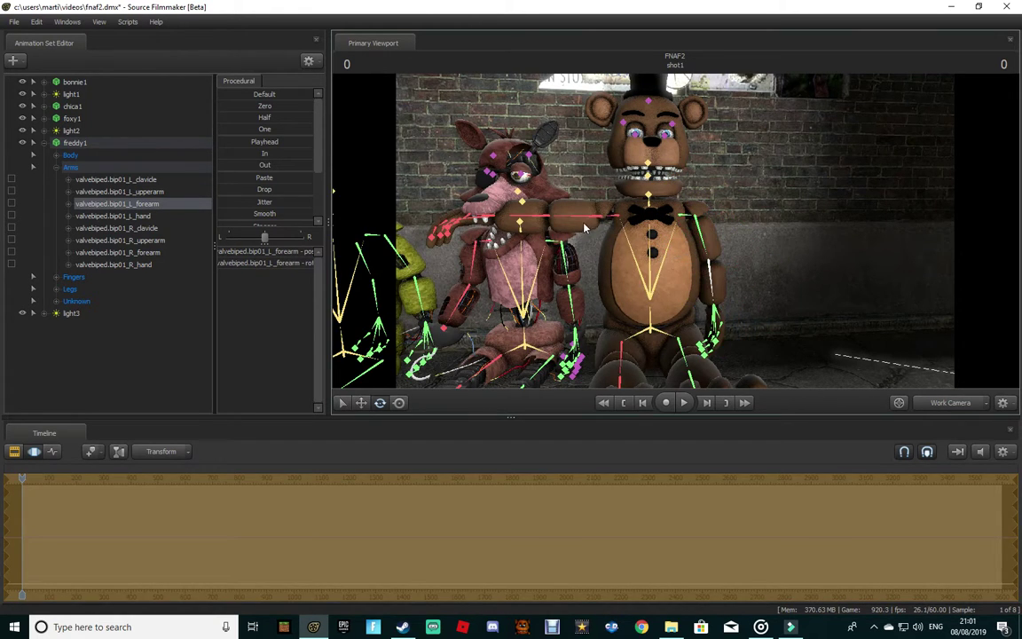
Step: Rotate Freddy's right upper arm down to his side and select his right forearm bone
click(563, 210)
drag(561, 208, 584, 225)
ctrl+click(584, 276)
Step: Move Freddy's rootTransform downward so he sits on the ground
drag(731, 179, 676, 266)
key(w)
key(w)
key(s)
key(s)
key(w)
key(d)
key(s)
key(w)
key(s)
key(ctrl)
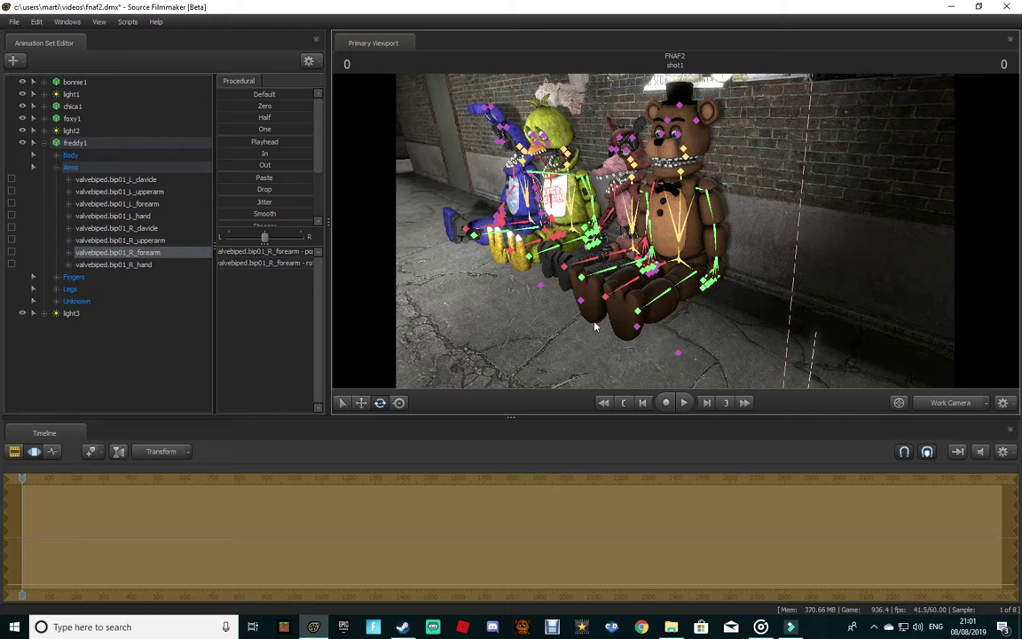
click(679, 353)
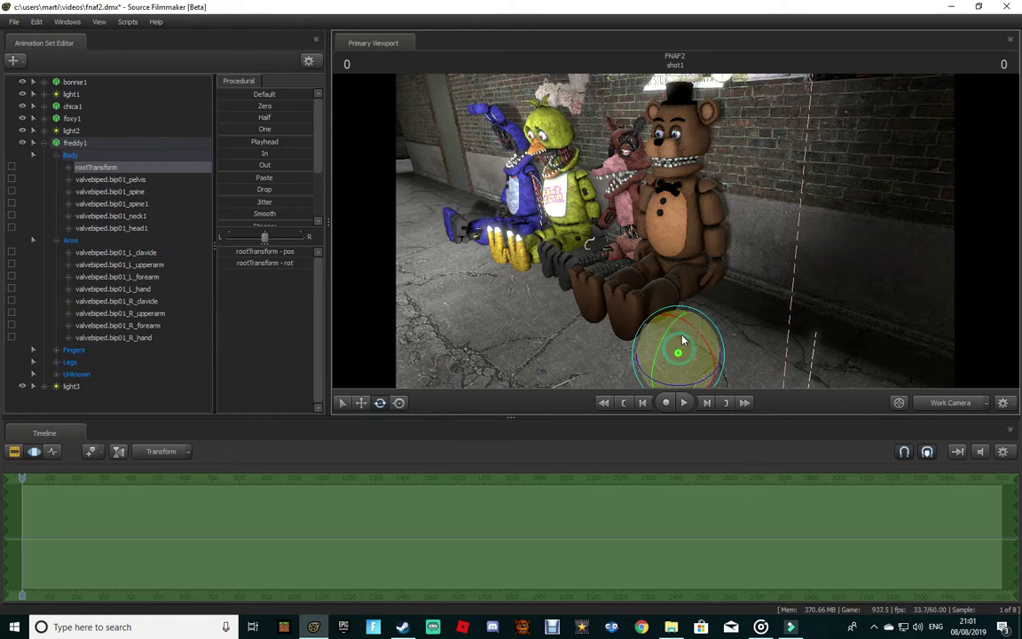
click(362, 403)
drag(684, 317, 676, 323)
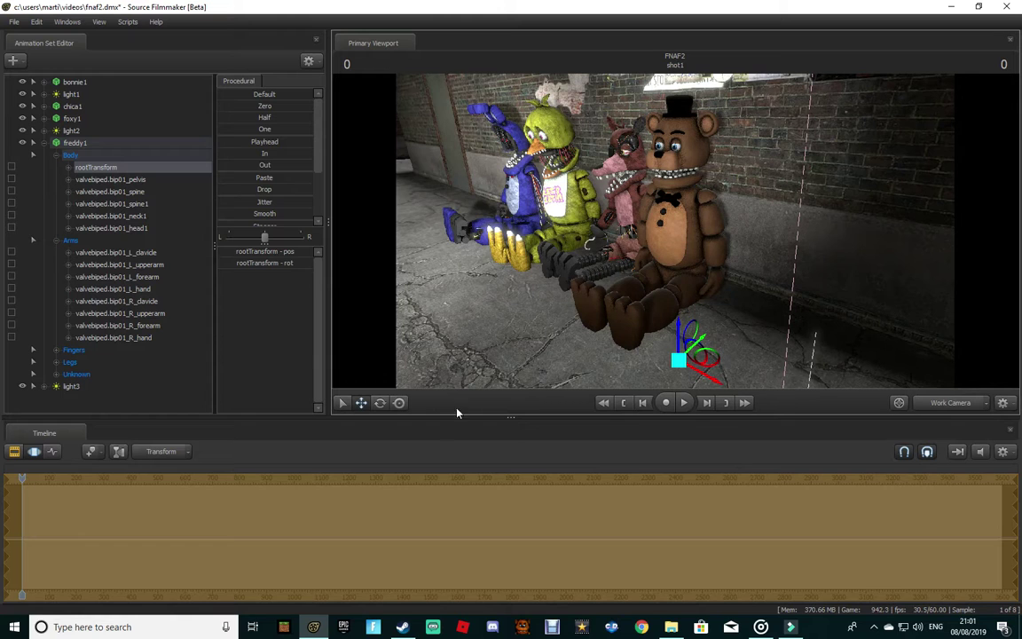
click(343, 403)
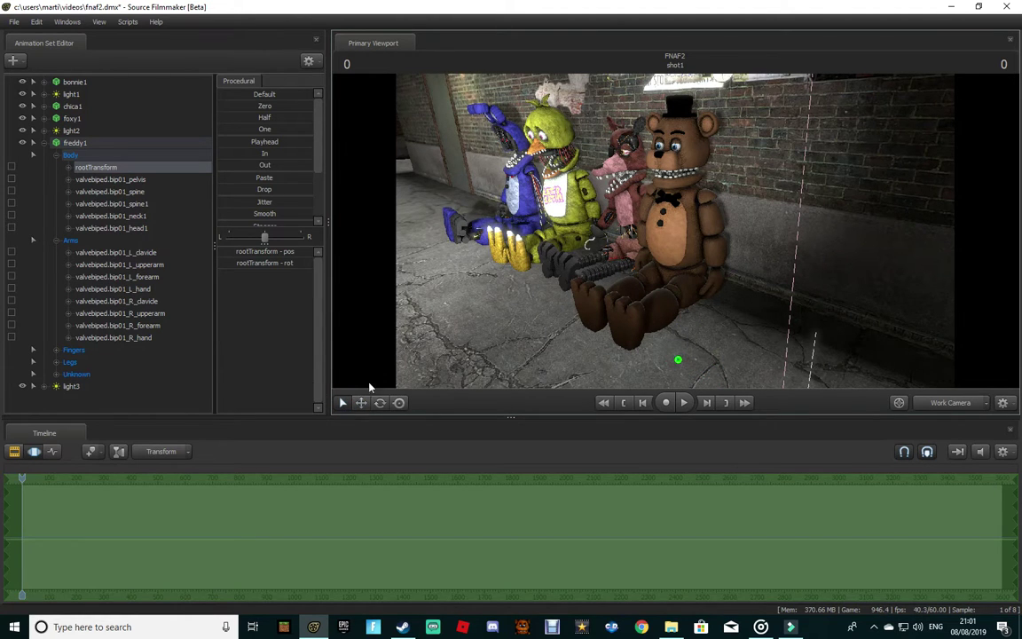
Step: Open Freddy's mouth by rotating his jaw bone, and turn his head by rotating the valvebiped.bip01_head1 bone
click(382, 404)
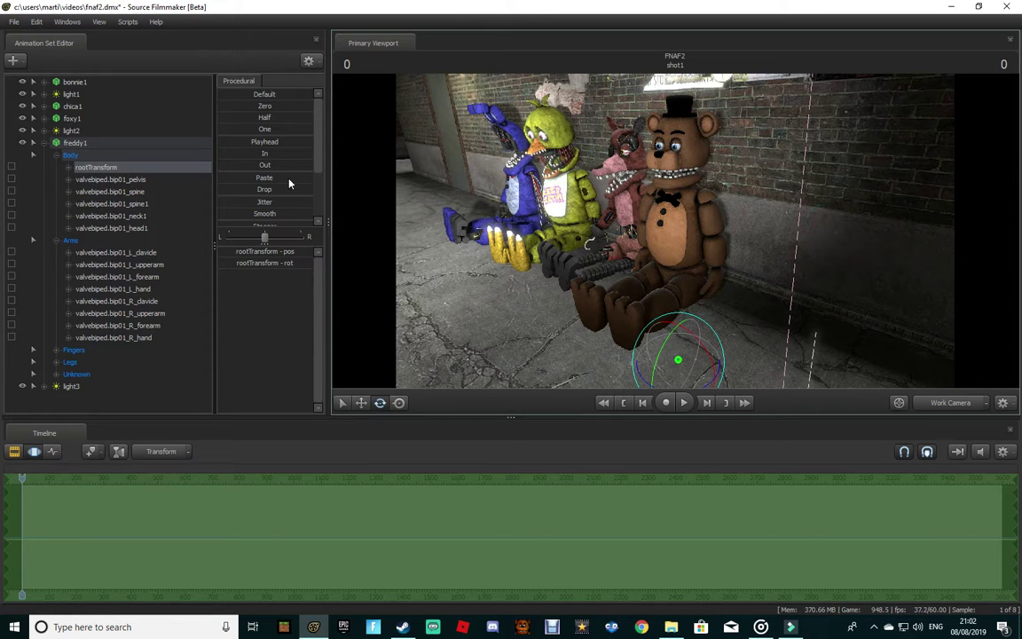
right_click(102, 147)
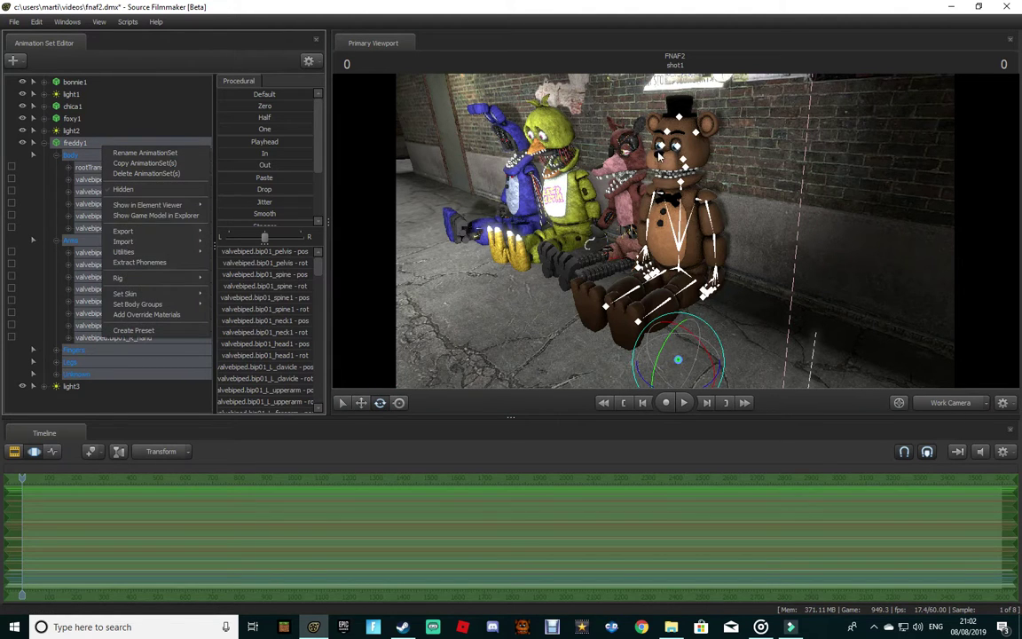
key(ctrl)
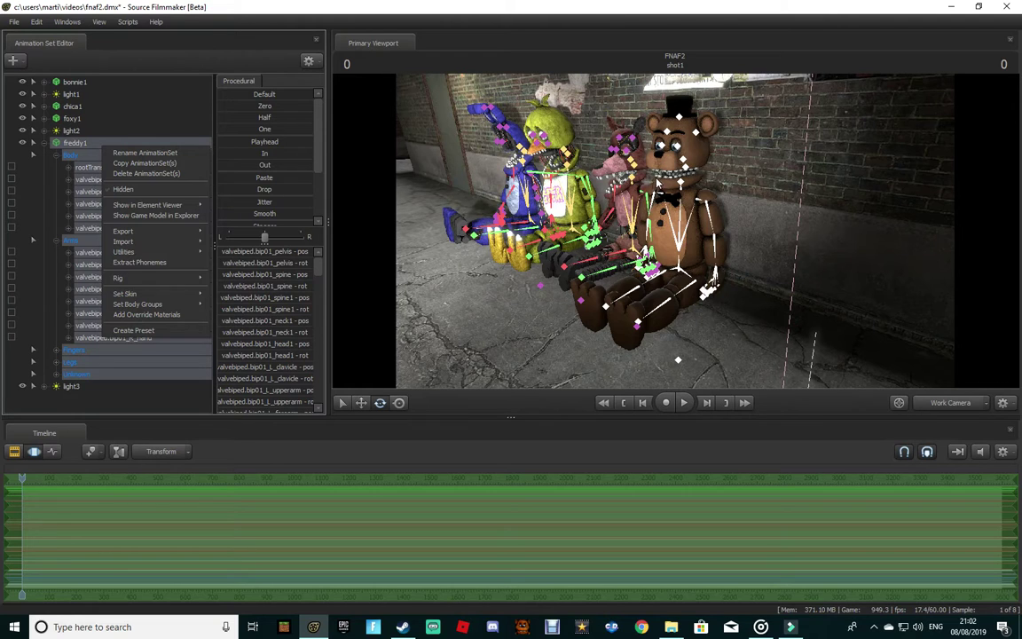
click(82, 147)
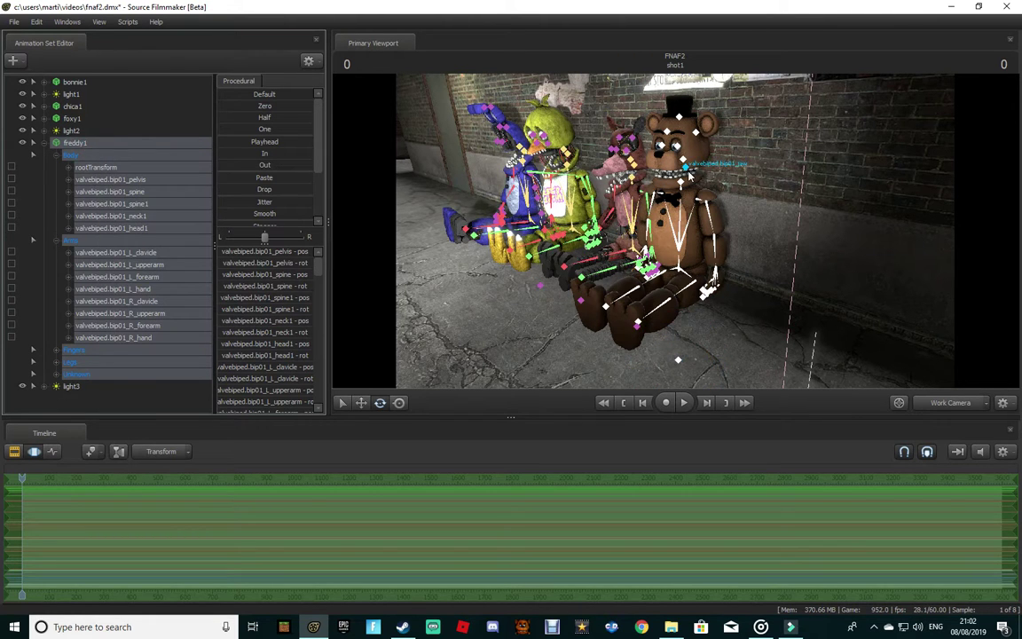
click(689, 176)
drag(655, 169, 657, 177)
click(683, 160)
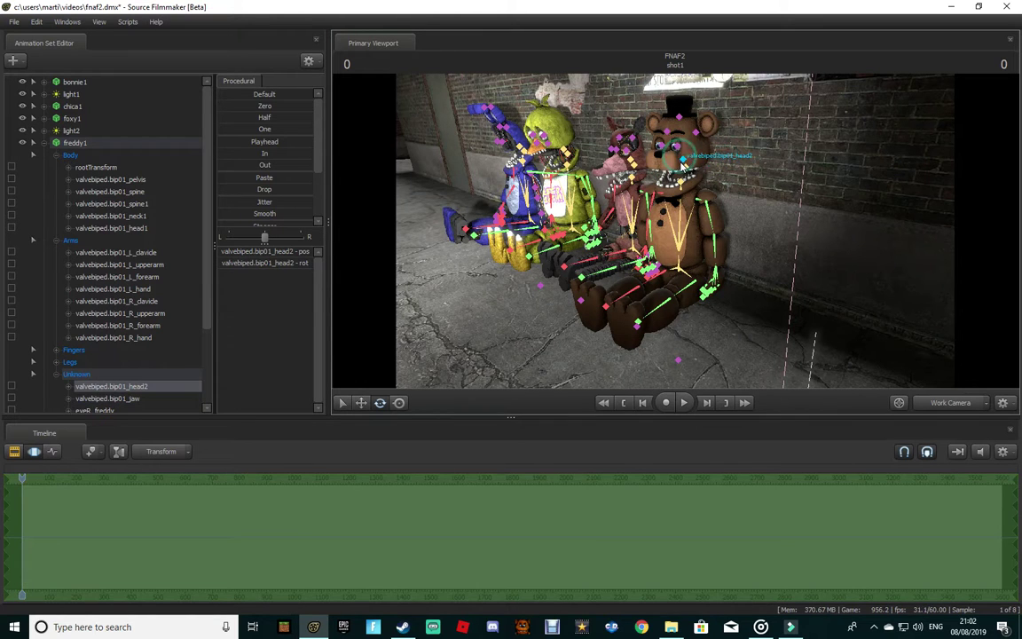
click(656, 175)
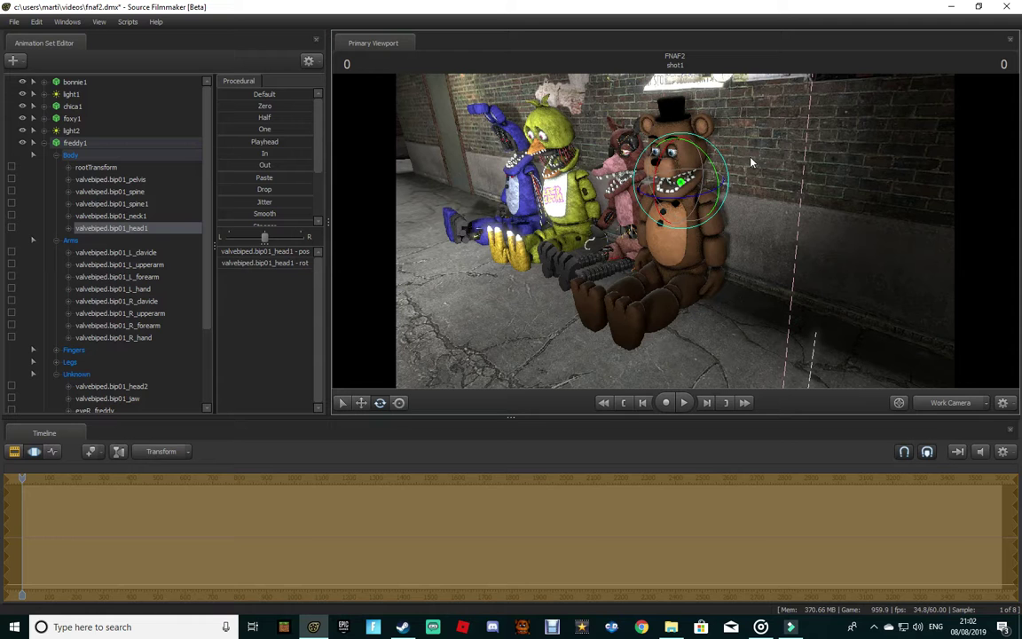
Step: Collapse freddy1's bone list and set the skin of freddy1 to 2
key(w)
click(825, 156)
key(w)
drag(825, 157, 940, 158)
click(43, 143)
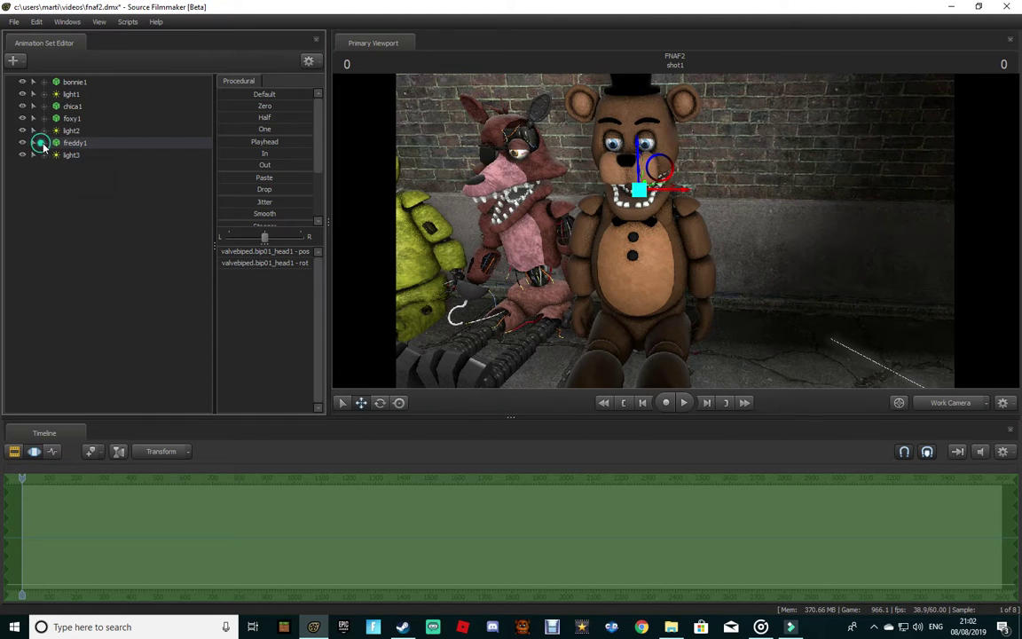
right_click(67, 142)
mouse_move(111, 289)
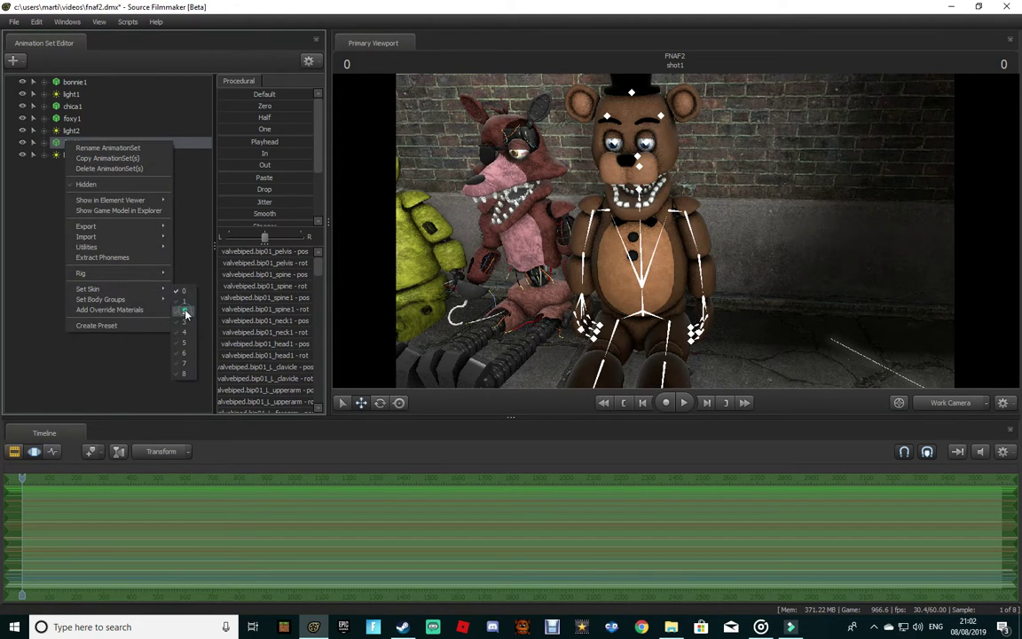
click(184, 311)
Step: Set freddy1's body body group to the withered wbody.smd
right_click(79, 144)
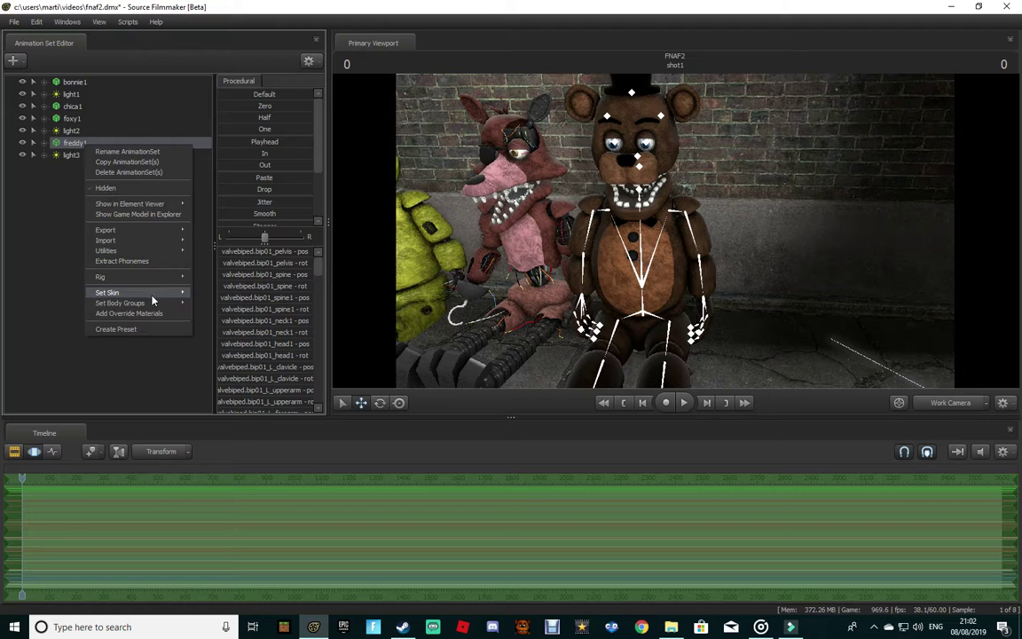
mouse_move(133, 302)
mouse_move(236, 318)
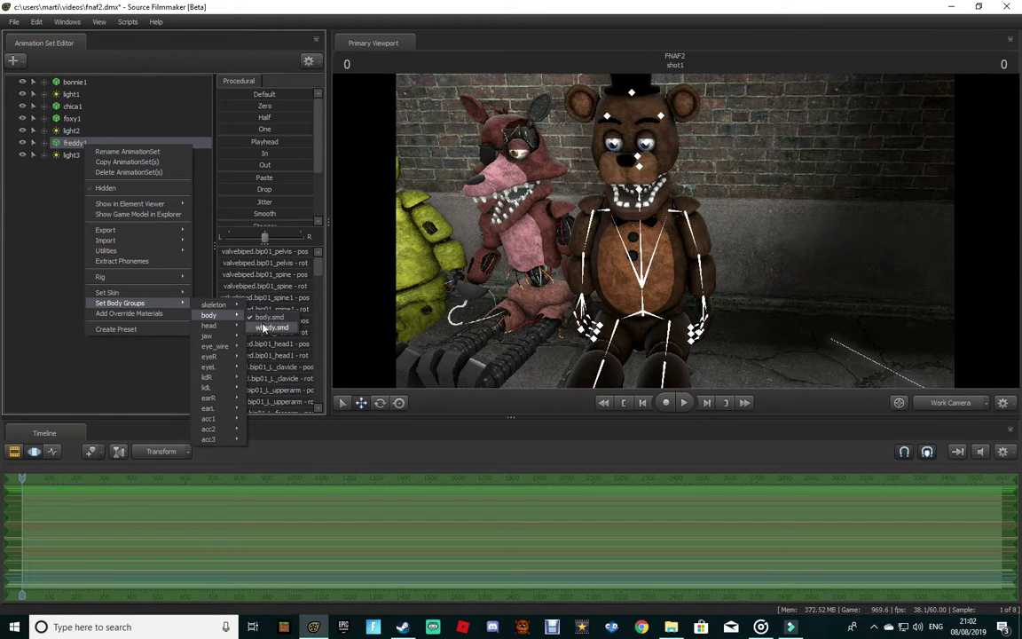
click(264, 327)
Step: Set freddy1's eye_wire body group to weyeR.SMD
right_click(88, 143)
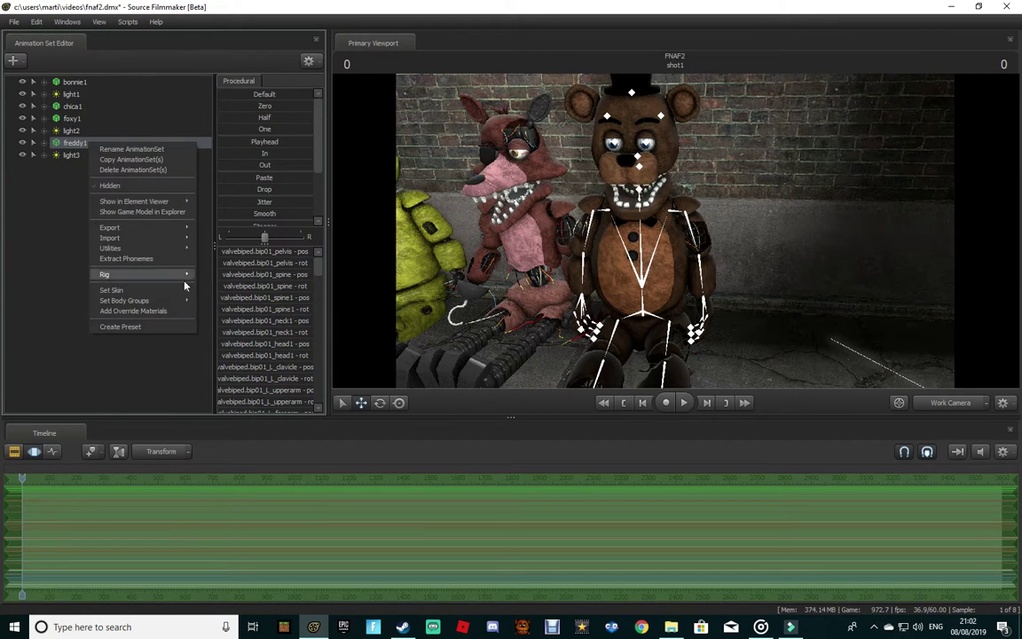
mouse_move(186, 304)
mouse_move(242, 316)
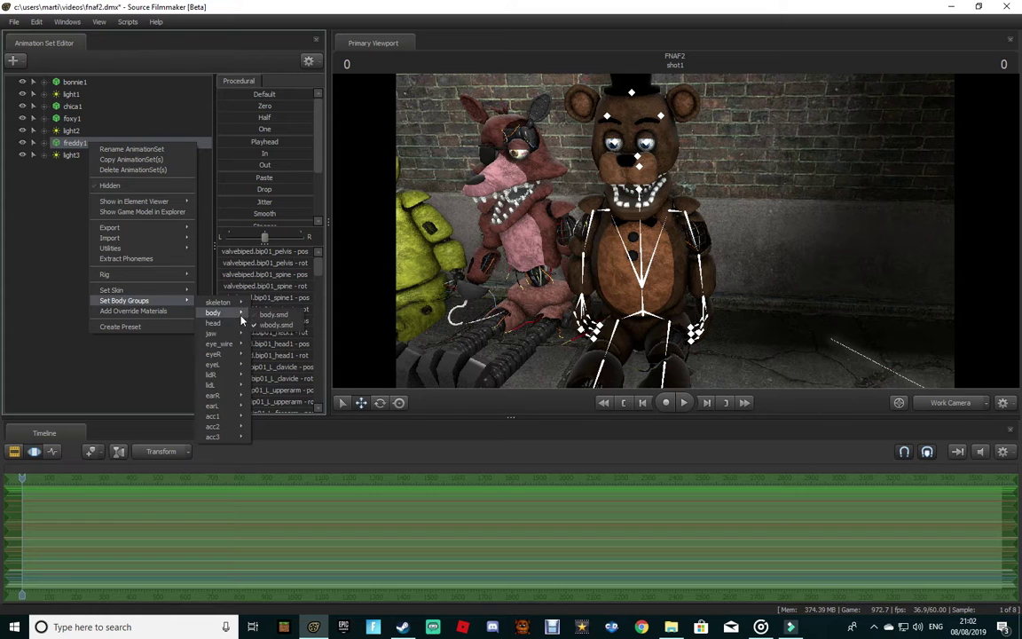
mouse_move(230, 346)
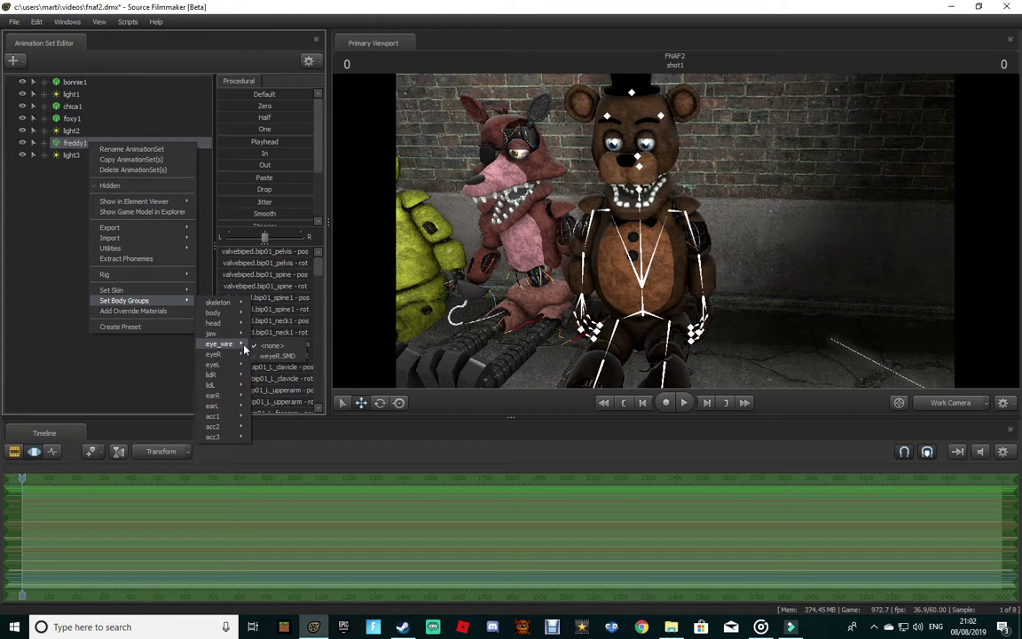
click(277, 356)
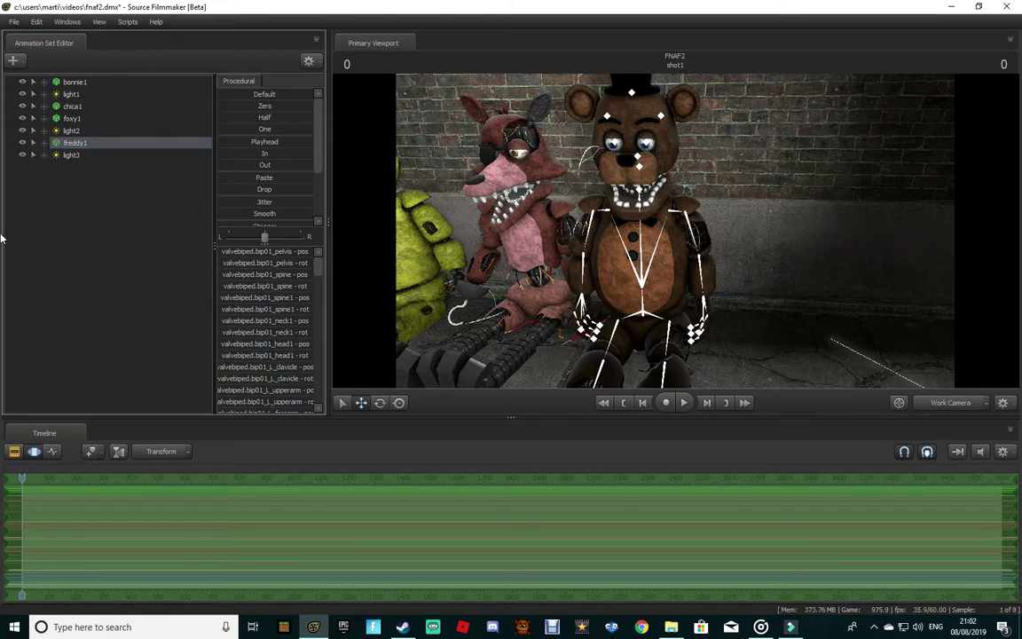
Step: Set freddy1's earL body group to wearL.SMD
right_click(87, 145)
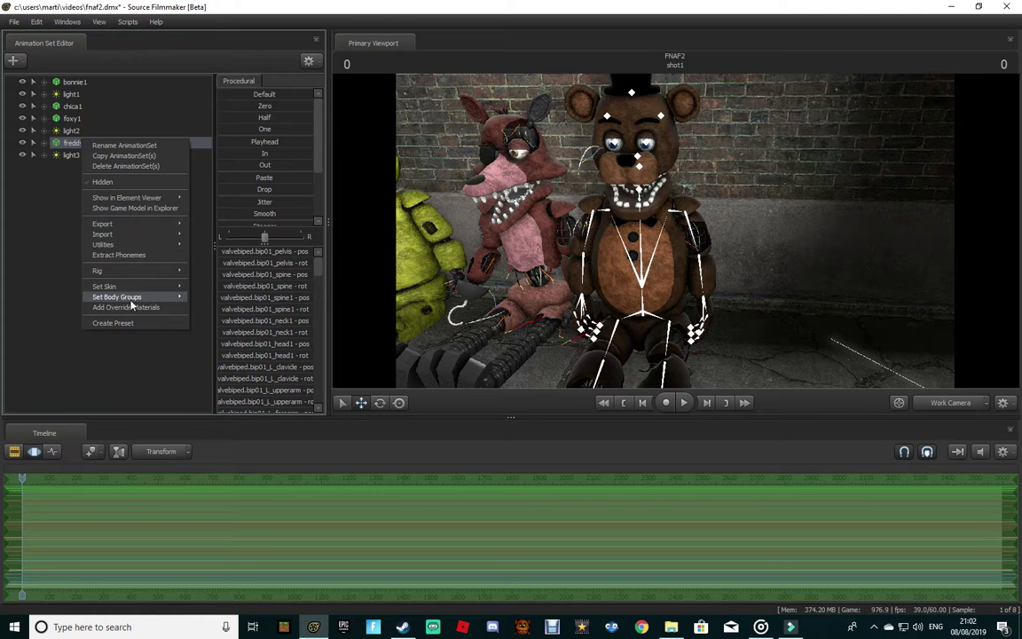
mouse_move(156, 301)
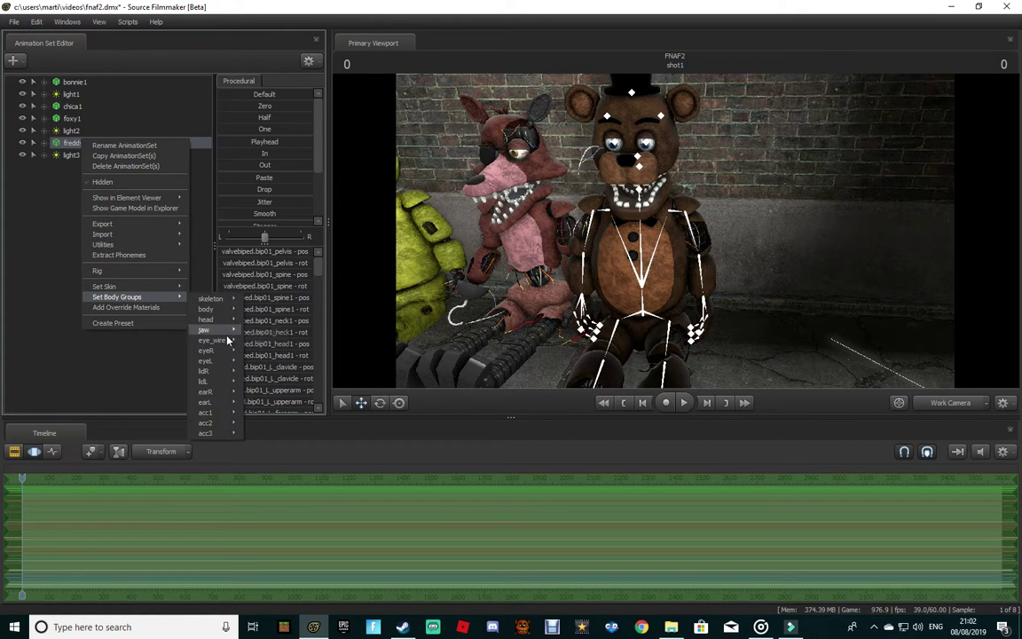
mouse_move(224, 356)
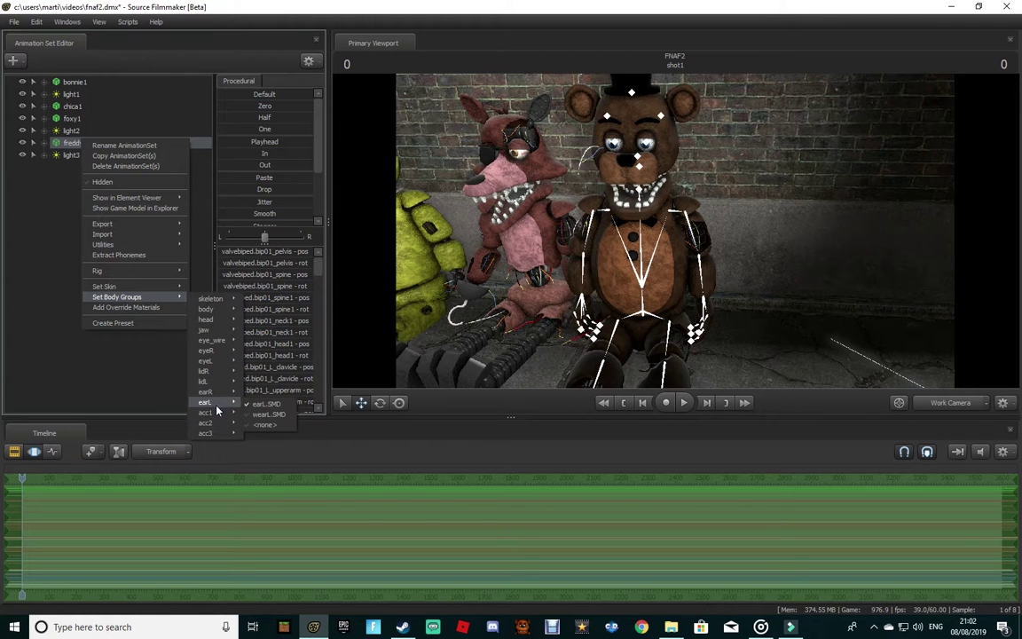
mouse_move(220, 404)
click(274, 418)
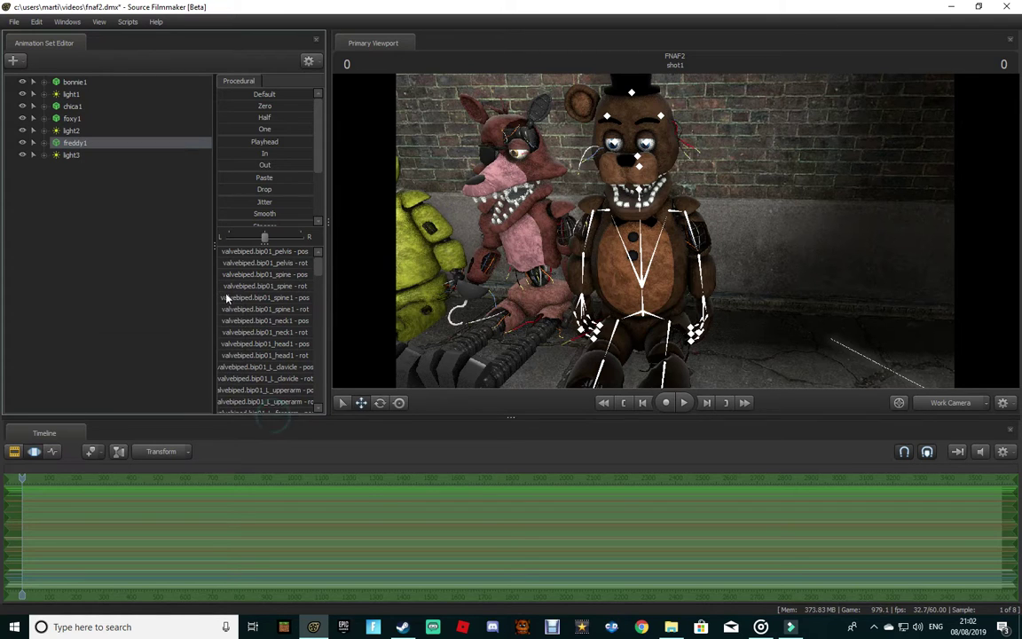
Step: Return freddy1's eye_wire body group to none and the earL body group to earL.SMD
right_click(78, 146)
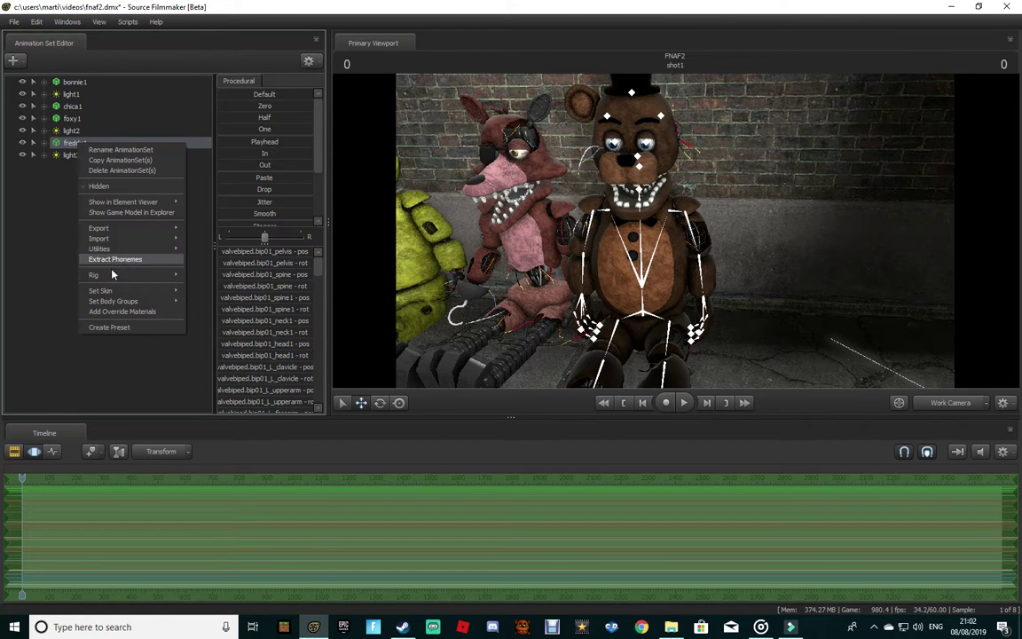
mouse_move(222, 326)
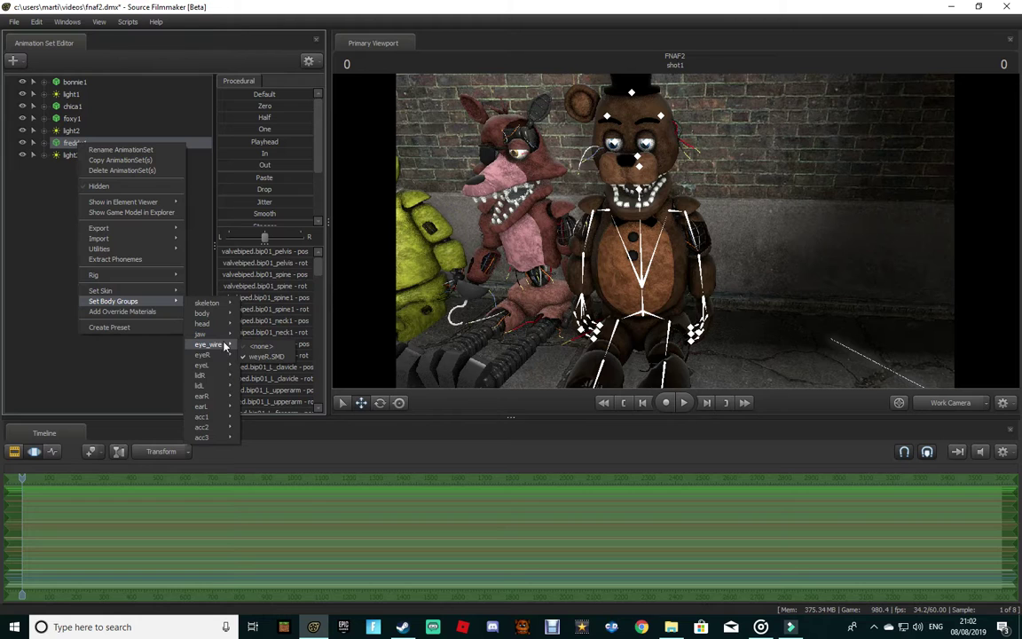
click(264, 352)
right_click(75, 142)
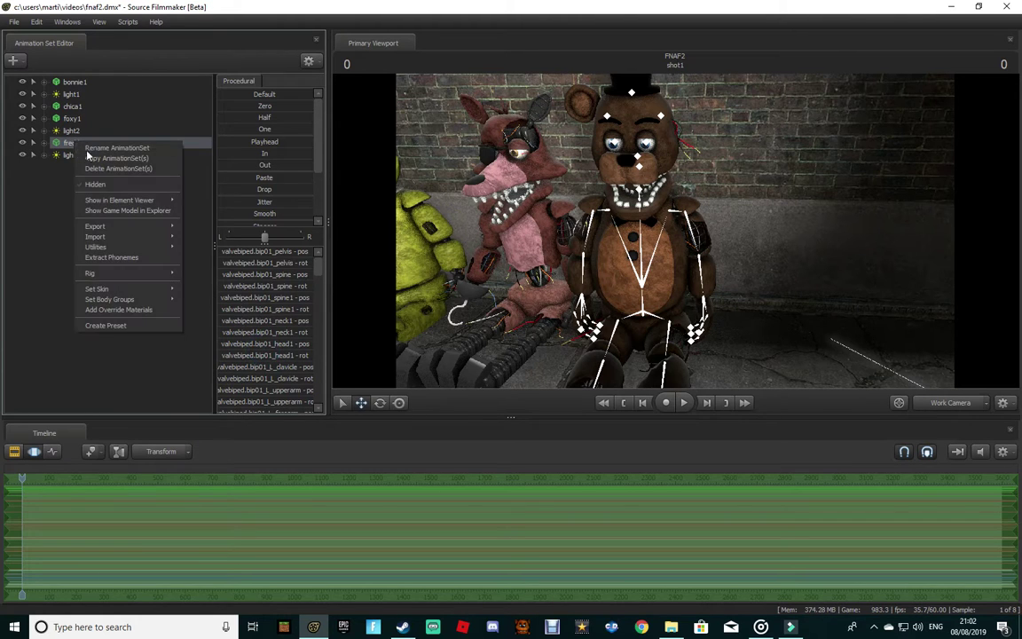
mouse_move(161, 302)
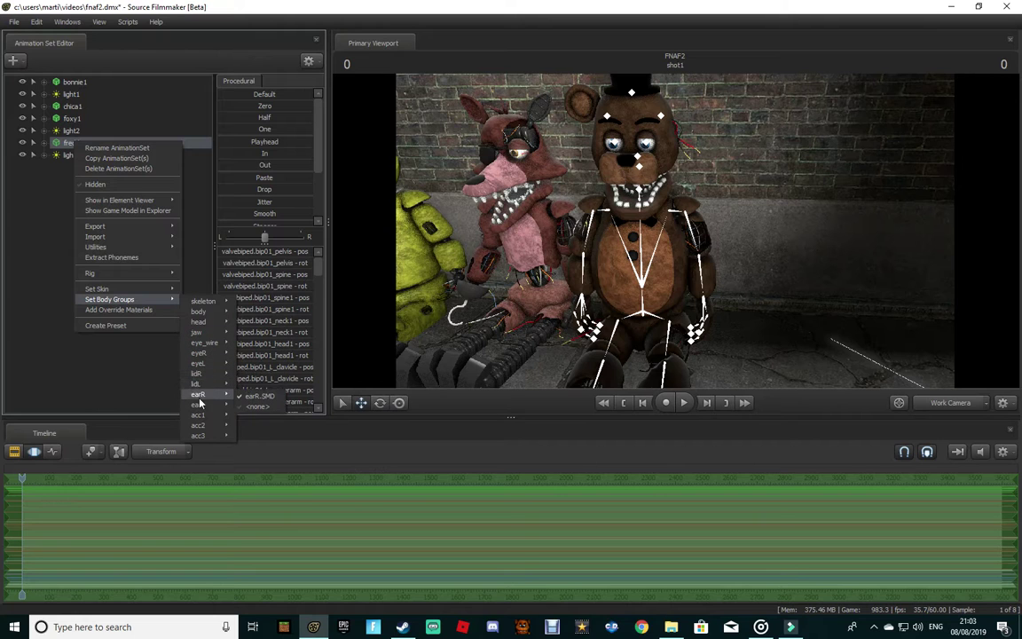
mouse_move(199, 406)
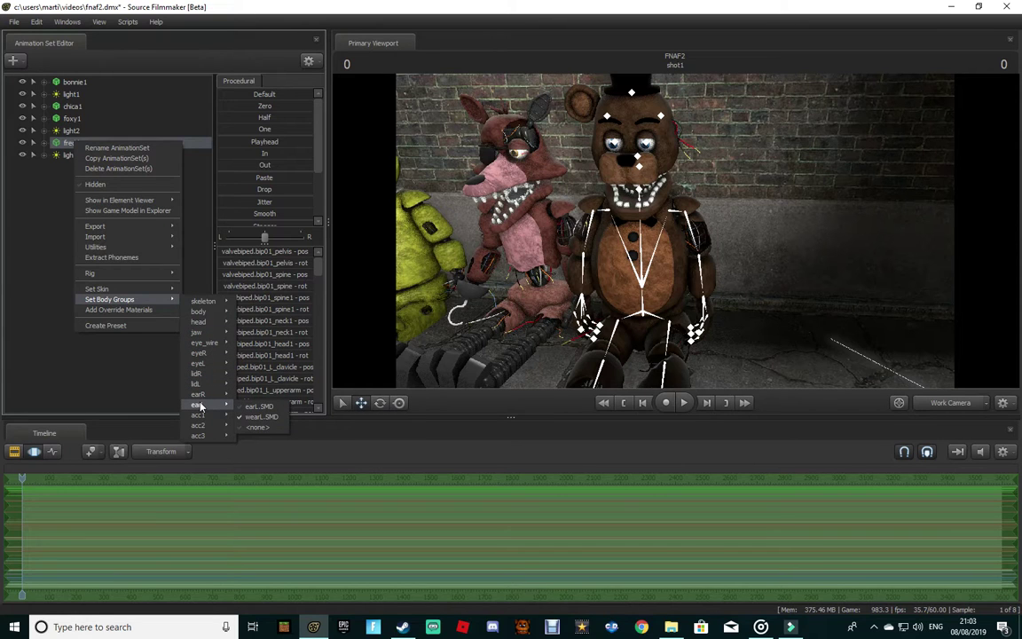
click(250, 409)
Step: Switch the viewport to camera1 and add the model rafamodels\fnaf0\freddy.mdl to the shot as a new animation set
drag(788, 223, 685, 258)
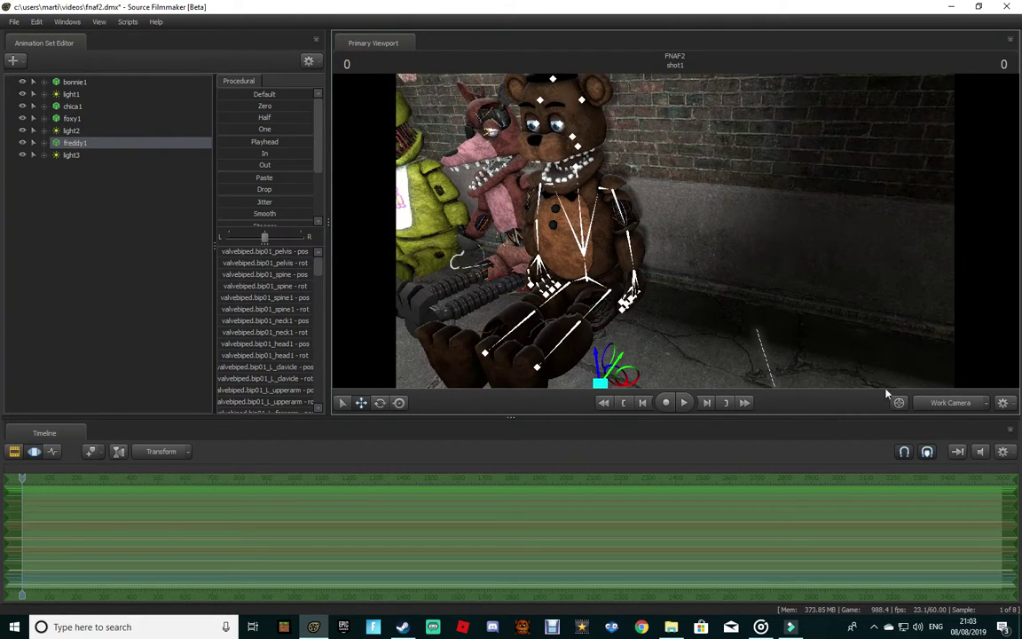
click(945, 403)
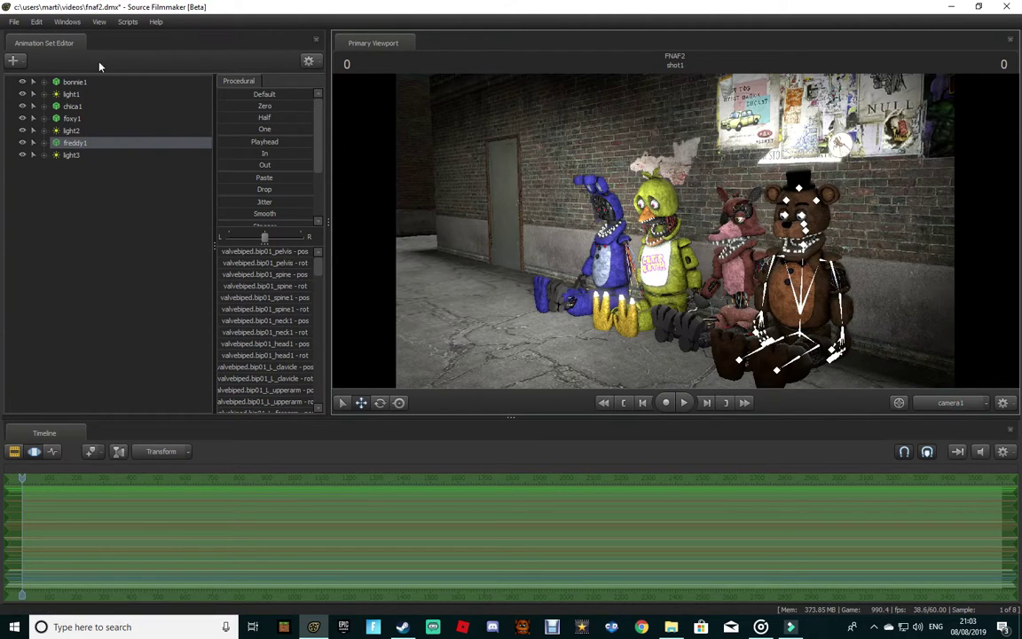
click(13, 60)
click(131, 100)
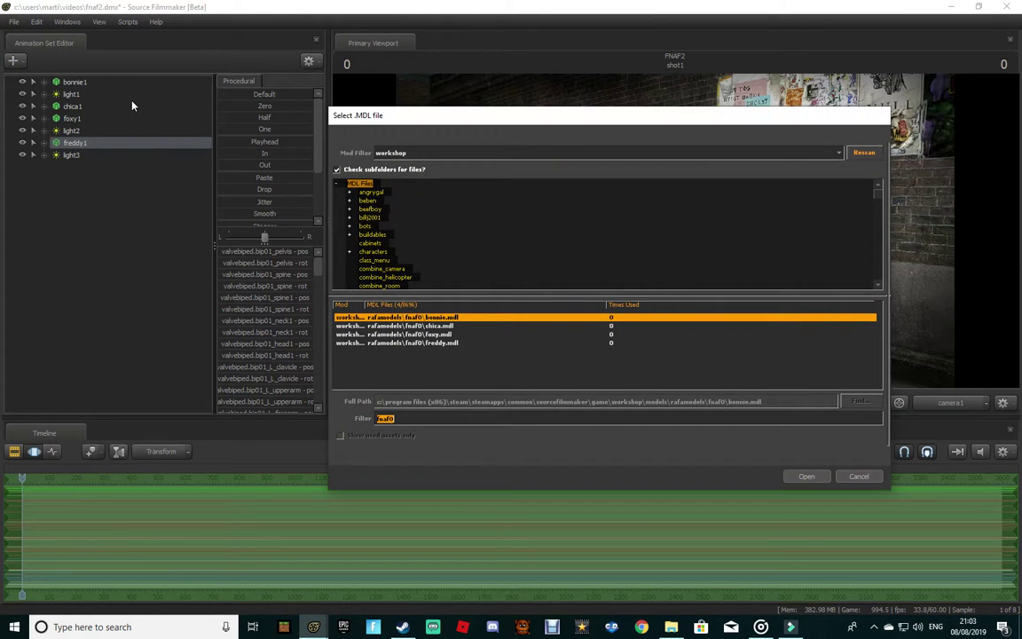
key(Down)
key(Down)
key(Down)
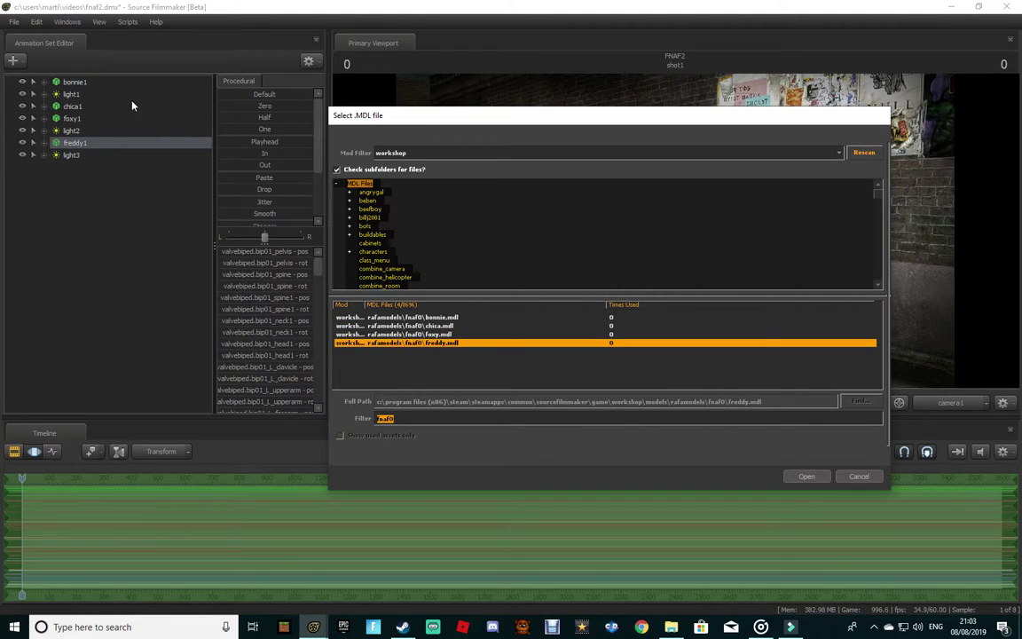
key(Return)
Step: Switch the viewport back to the Work Camera, bring the new Freddy model into view and select freddy2
click(941, 403)
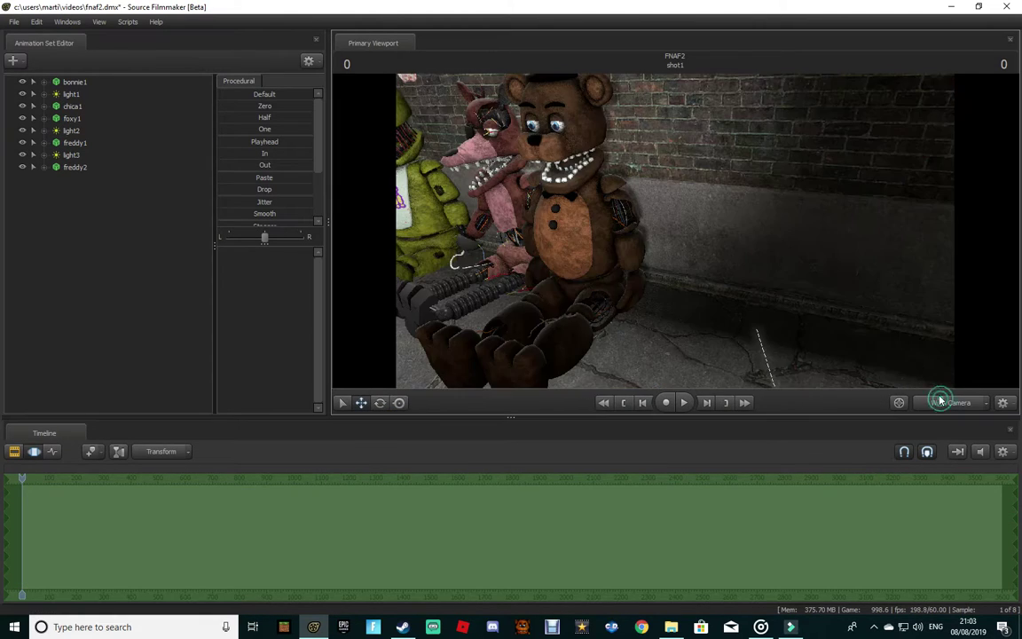
drag(852, 272, 941, 263)
key(d)
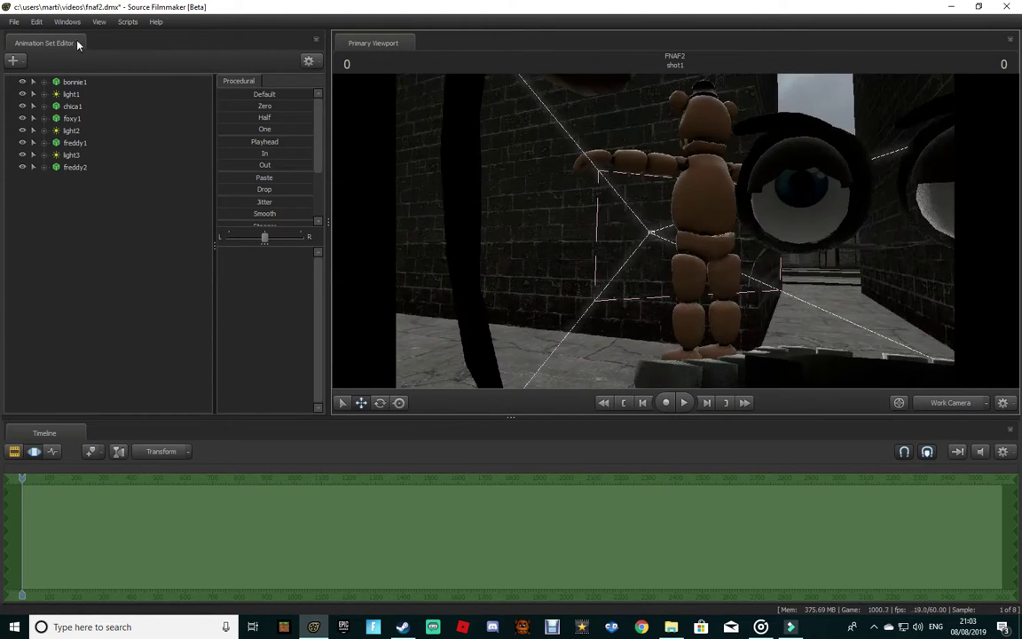
key(w)
drag(676, 231, 607, 306)
key(s)
click(85, 167)
Step: Set the skin of freddy2 to 3
right_click(85, 173)
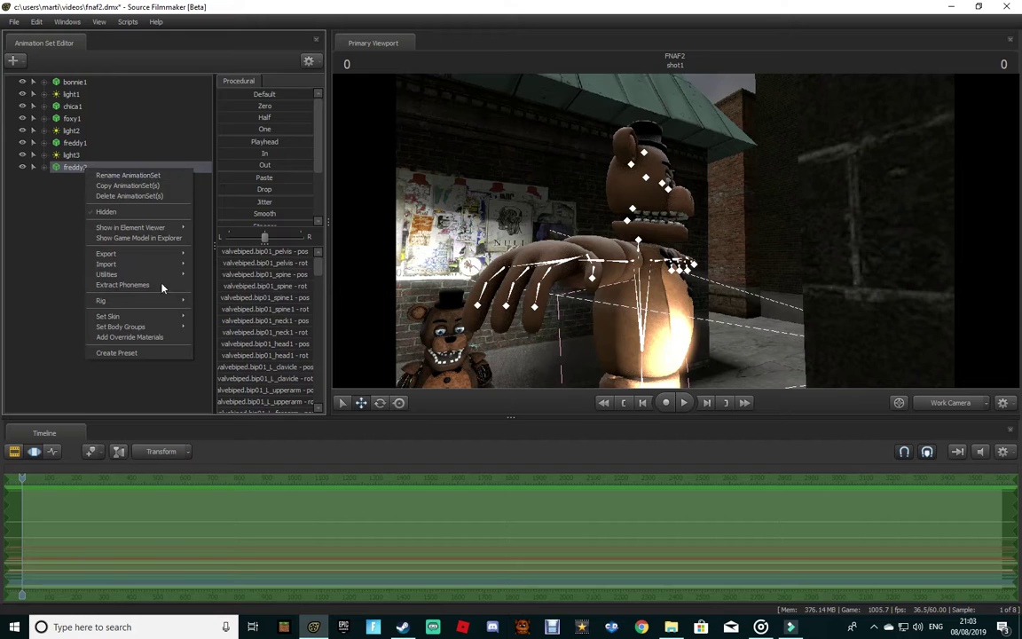
mouse_move(171, 333)
mouse_move(236, 343)
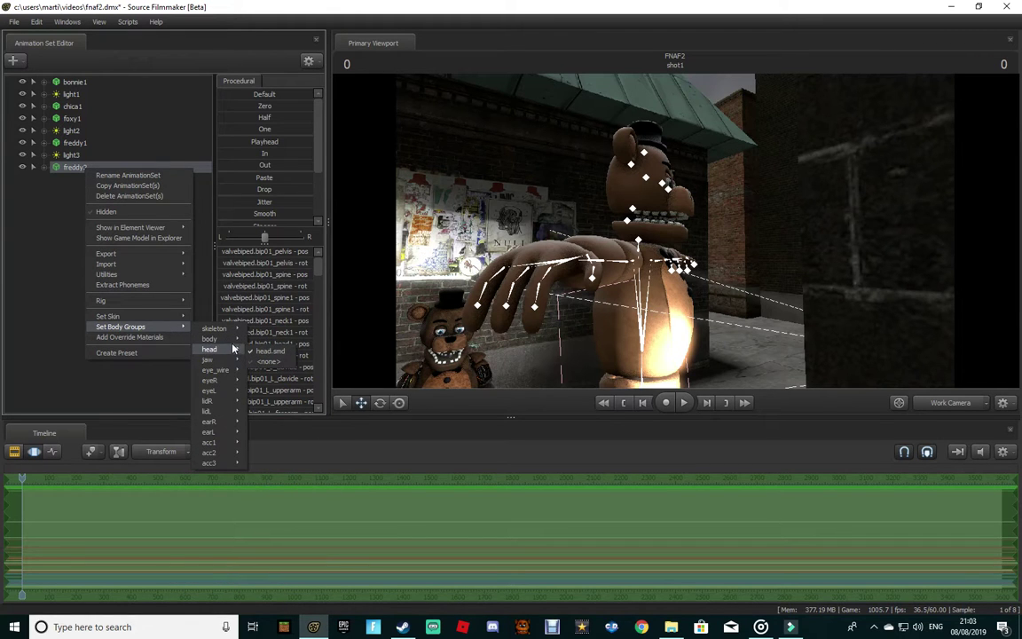
mouse_move(138, 321)
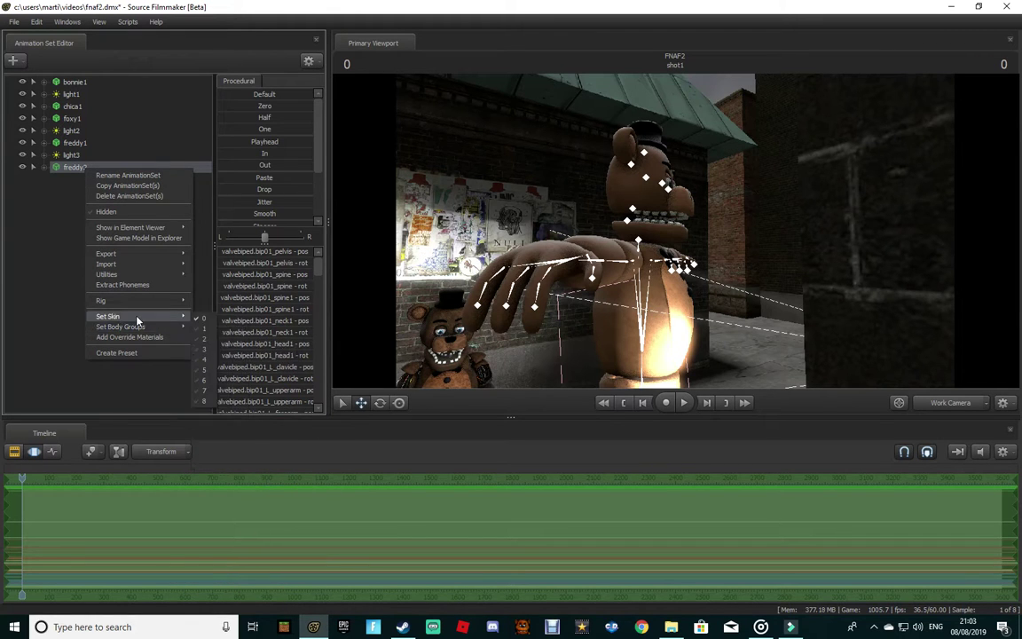
click(206, 350)
Step: Set the skin of freddy2 to 5 for the golden look with a purple hat
right_click(96, 169)
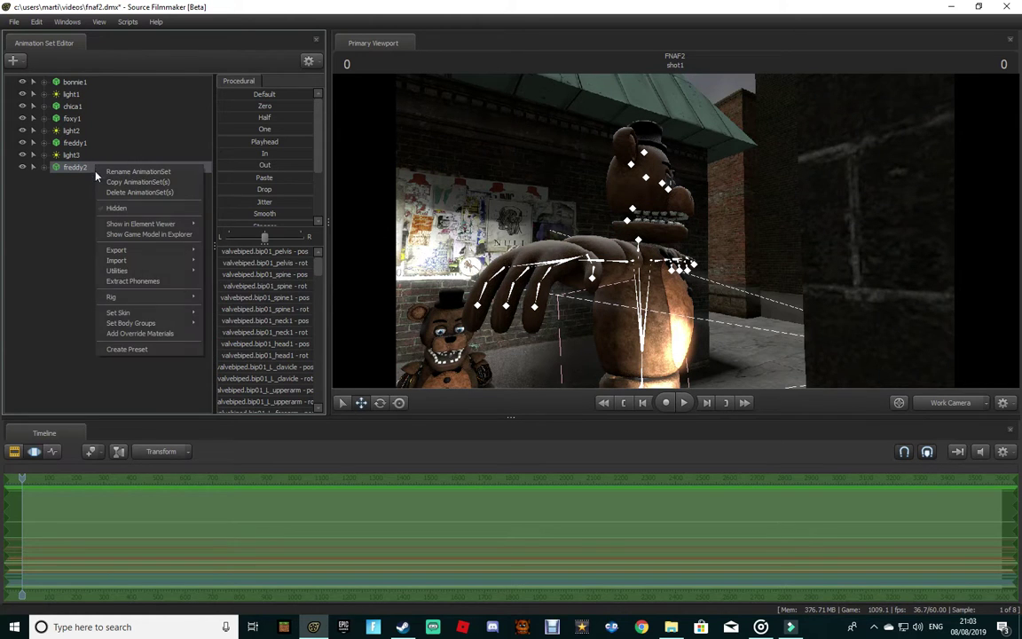
mouse_move(189, 323)
mouse_move(235, 357)
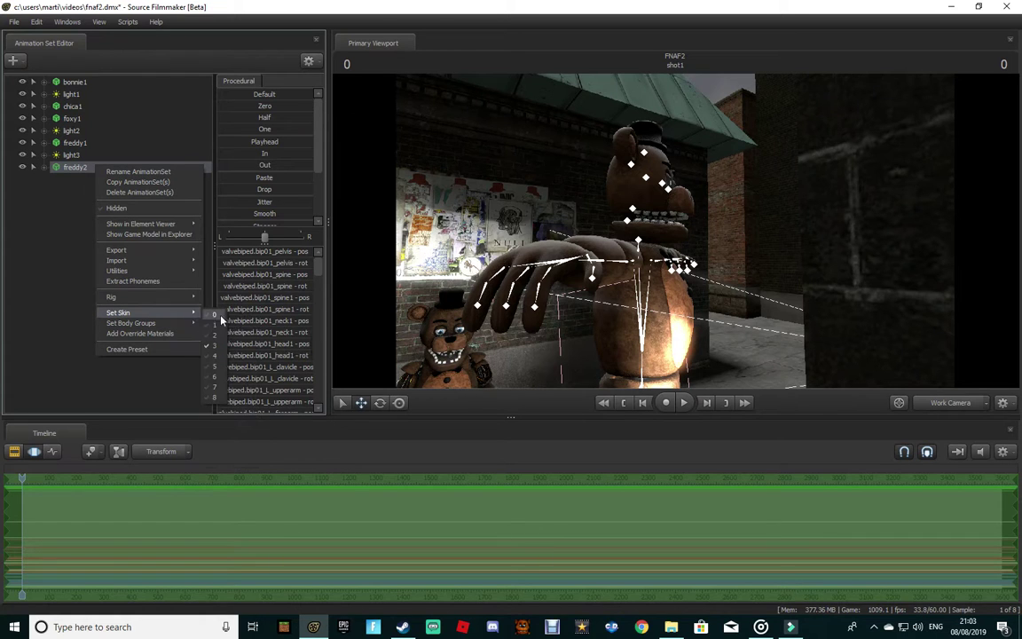
click(222, 366)
Step: Look through the body group options of freddy2, including the entry for its right eye
drag(766, 212, 777, 206)
right_click(139, 170)
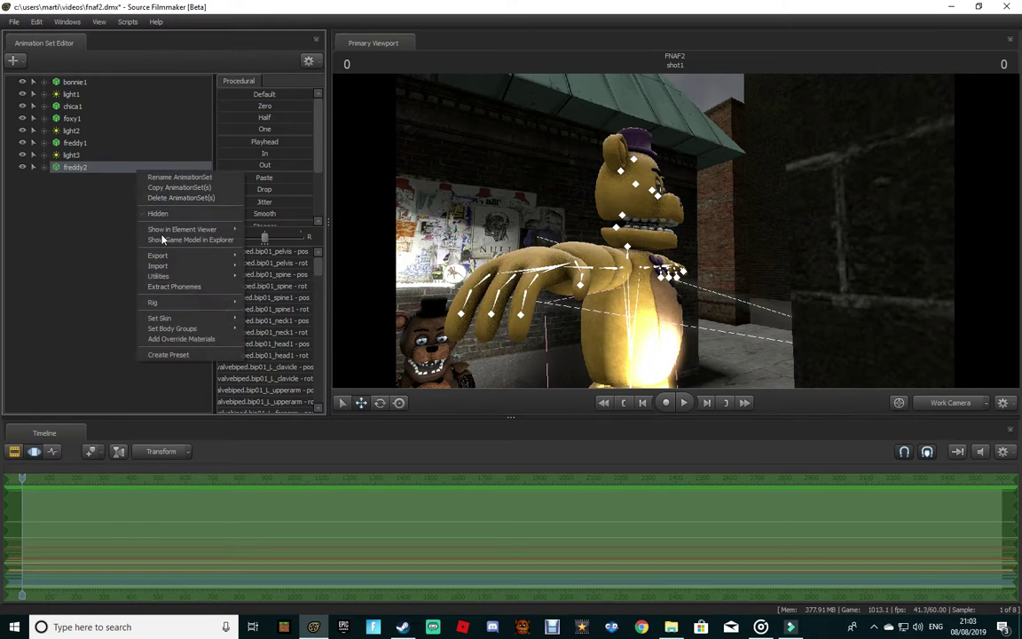
mouse_move(222, 328)
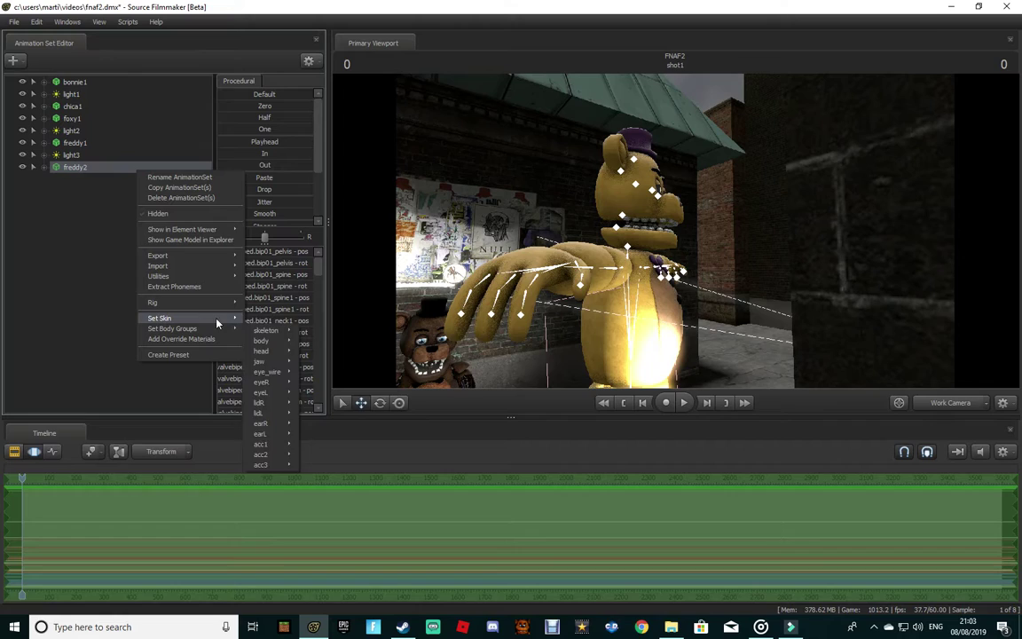
click(259, 382)
Step: Move freddy2 along the alley floor to stand beyond the row of seated animatronics
drag(632, 269, 718, 246)
drag(792, 212, 790, 239)
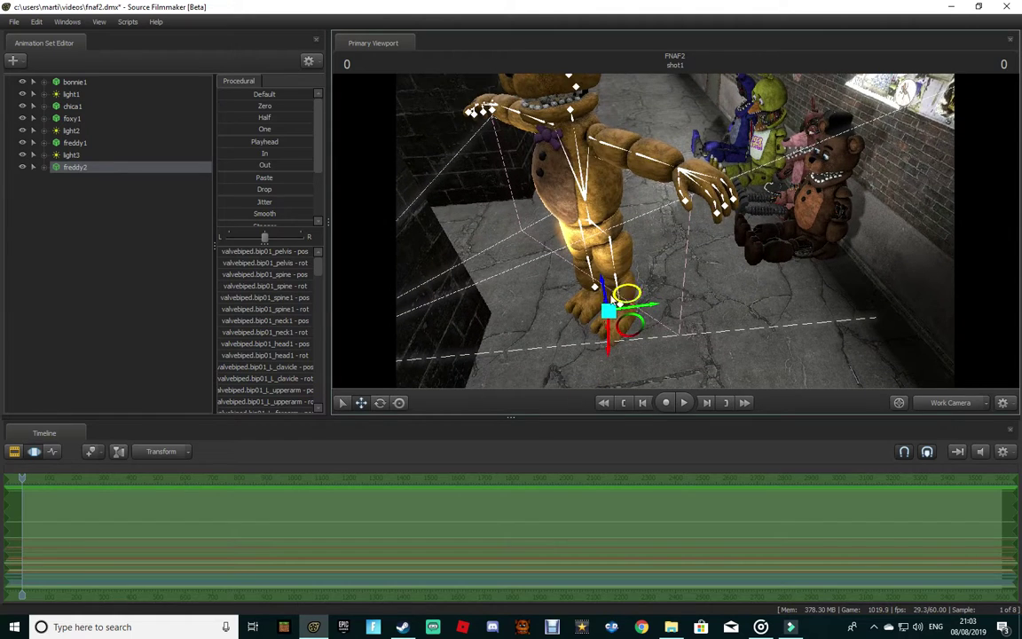
mouse_move(609, 298)
mouse_down()
mouse_move(616, 314)
mouse_move(623, 303)
mouse_up()
drag(677, 235, 677, 236)
key(s)
drag(680, 317, 676, 169)
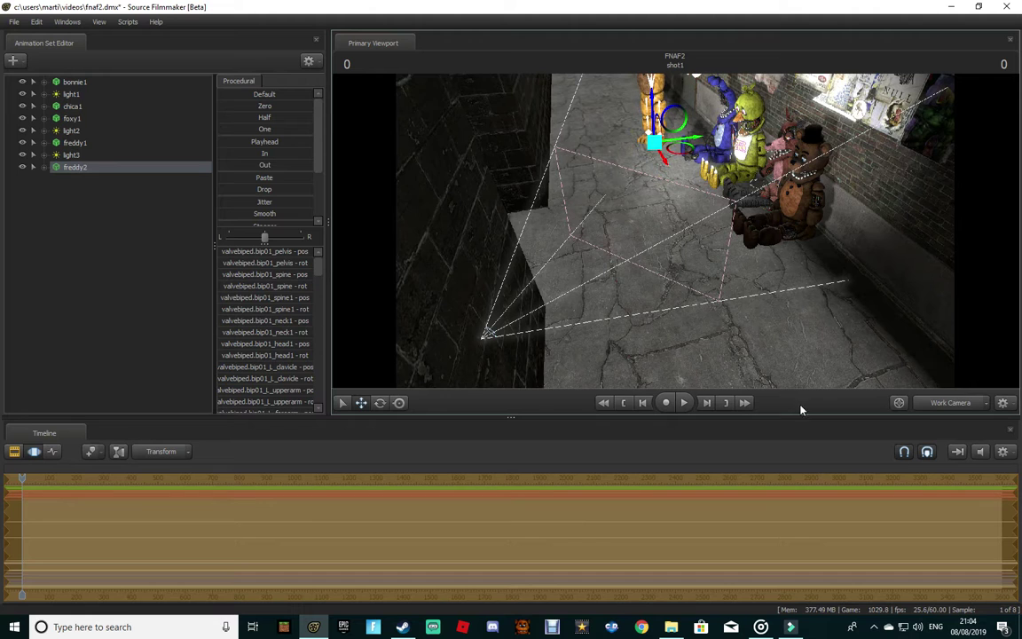
Step: From the camera1 view, place freddy2 farther back beside the door and turn it slightly toward the seated group
click(954, 402)
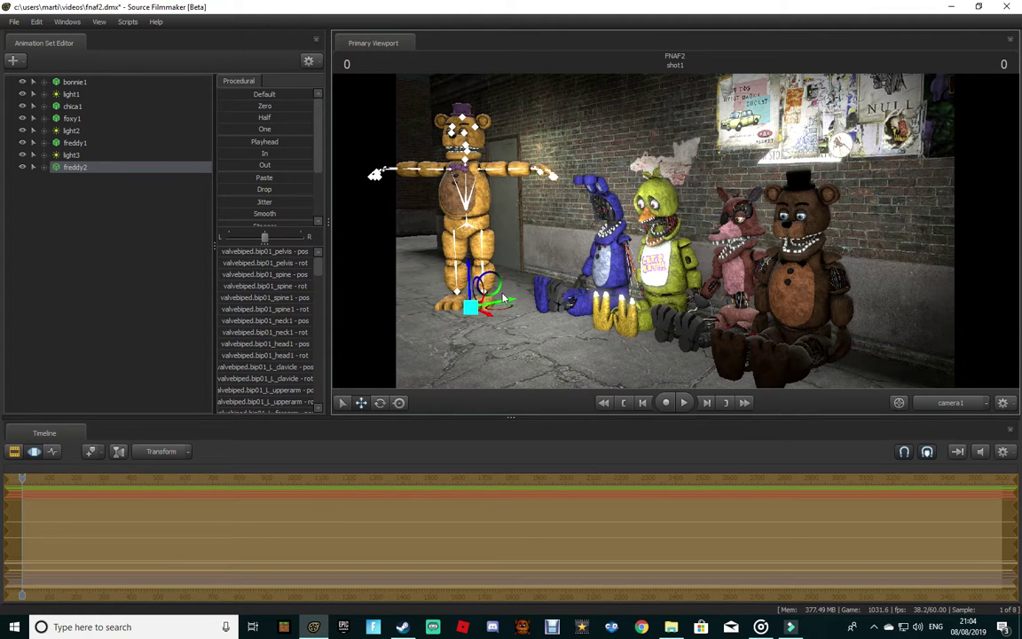
mouse_move(501, 311)
mouse_down()
mouse_move(481, 299)
mouse_move(493, 295)
mouse_up()
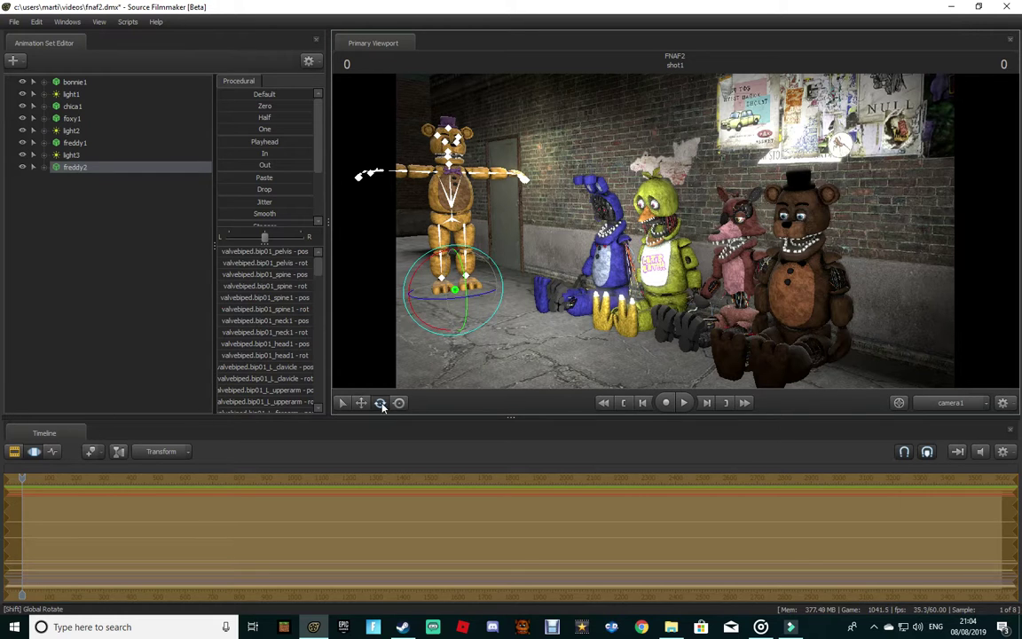
drag(485, 295, 470, 288)
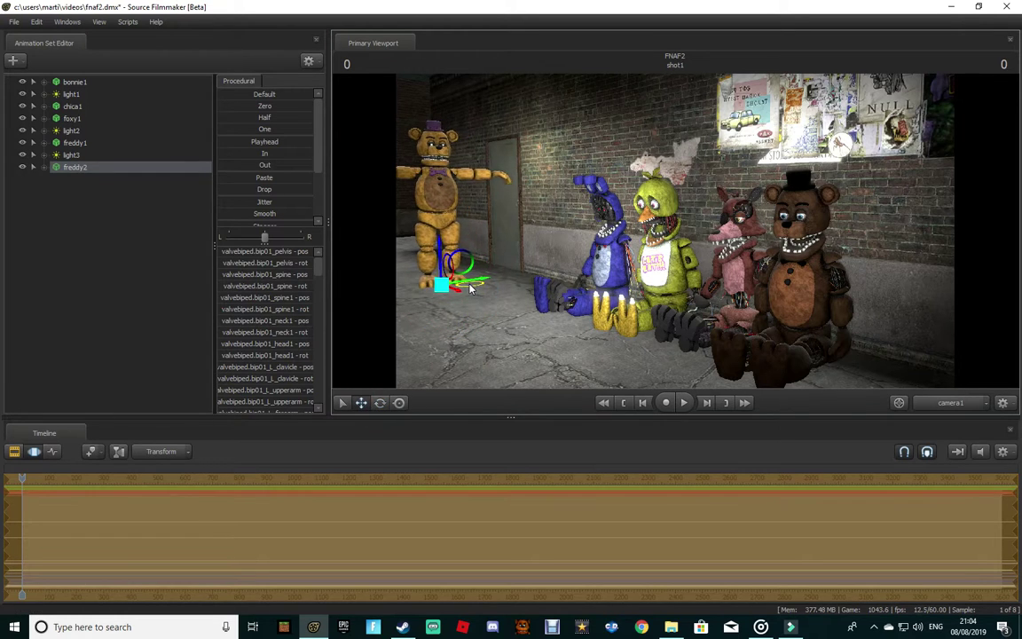
Step: In the Work Camera view, rotate freddy2's left upper arm down to its side and bend the left forearm slightly
ctrl+click(461, 178)
click(953, 405)
drag(798, 310, 774, 226)
key(w)
key(s)
drag(603, 284, 601, 286)
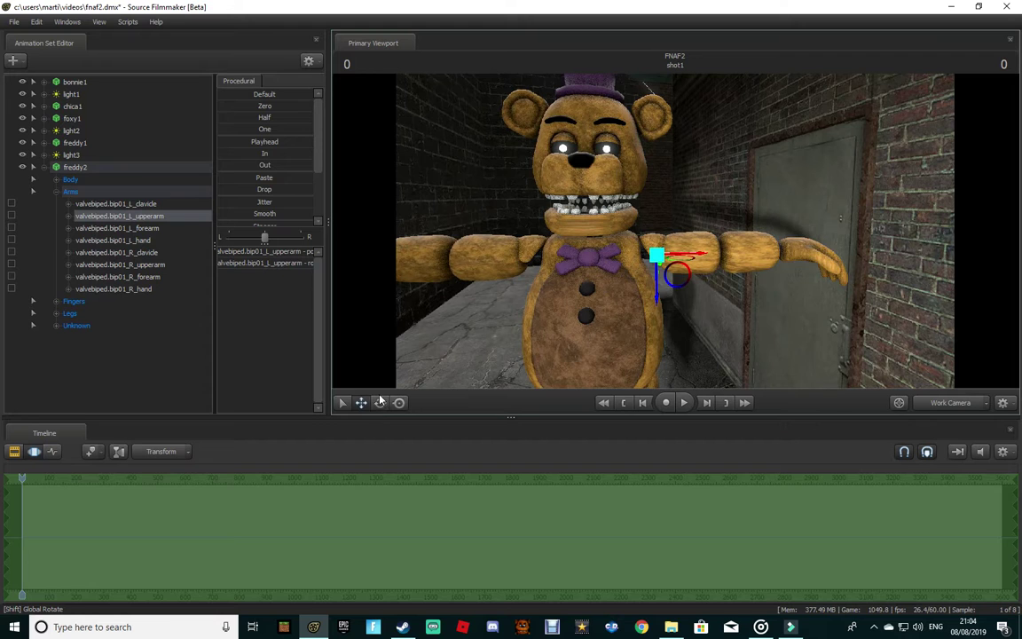
drag(644, 224, 693, 229)
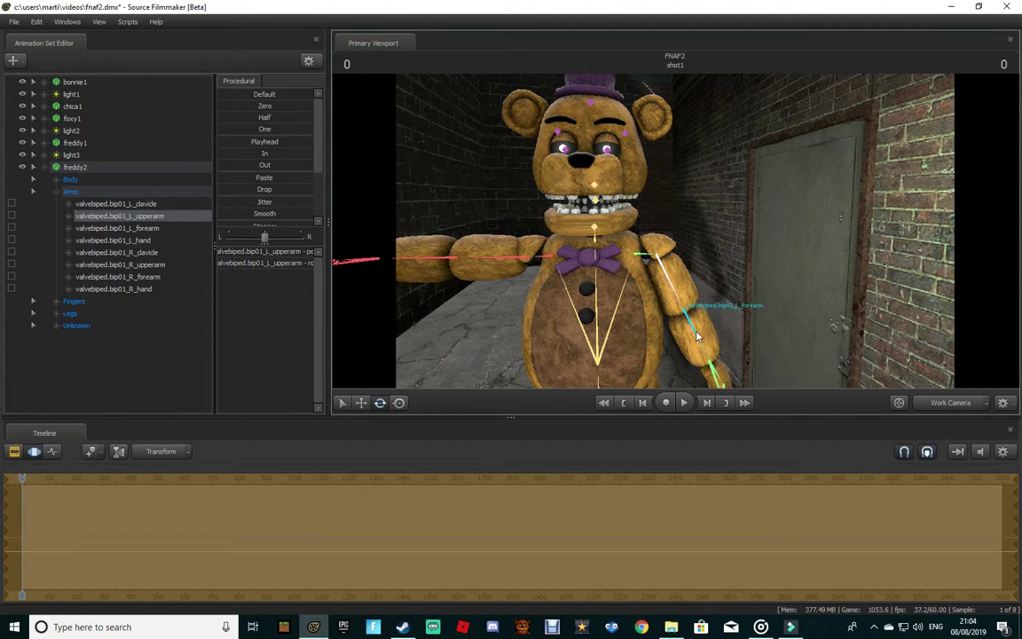
click(697, 336)
drag(659, 280, 671, 278)
Step: Rotate freddy2's right upper arm down to its side and adjust the right forearm
click(516, 258)
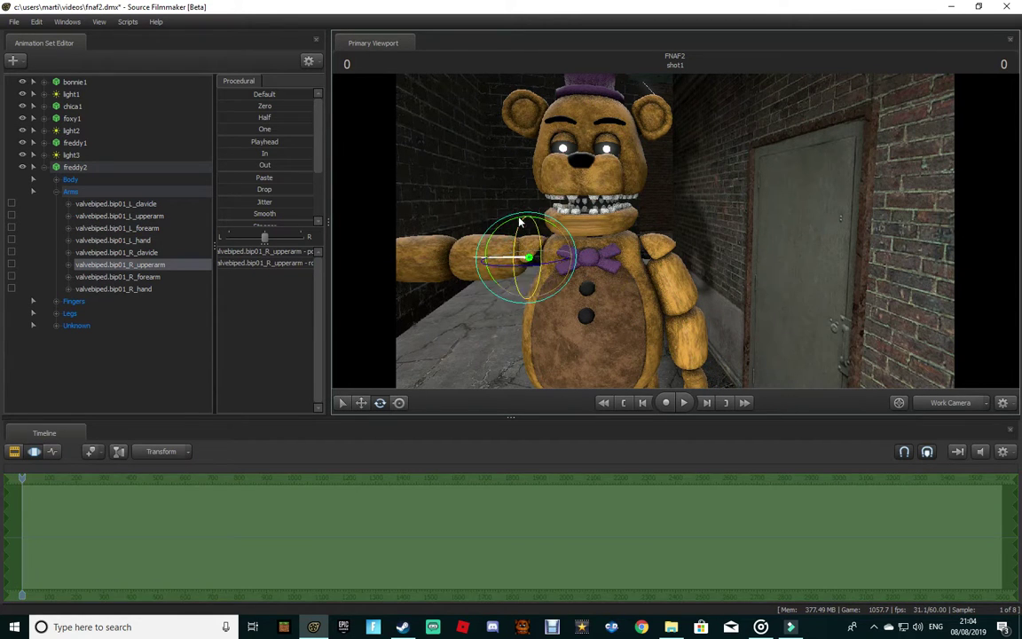
drag(513, 221, 512, 317)
ctrl+click(505, 335)
Step: Rotate freddy2's jaw bone upward to bring the mouth nearly closed
key(s)
mouse_move(677, 237)
mouse_down()
mouse_move(671, 293)
mouse_move(676, 236)
mouse_up()
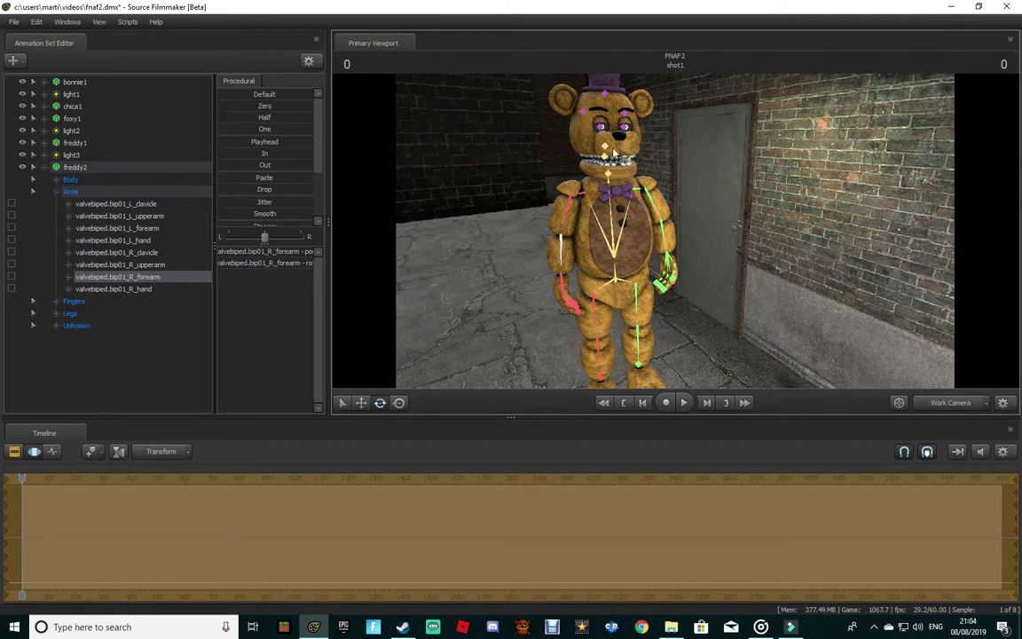
click(605, 158)
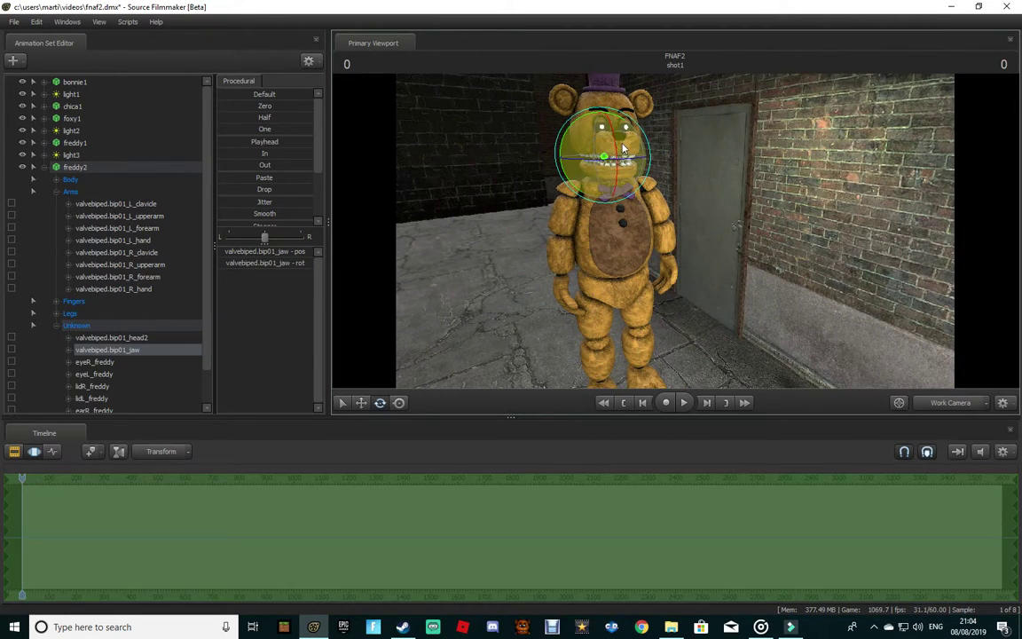
Step: Tilt freddy2's left and right eyelids inward to give the eyes an angry glare
mouse_move(676, 236)
mouse_down()
mouse_move(680, 169)
mouse_move(676, 293)
mouse_move(673, 213)
mouse_move(671, 270)
mouse_move(671, 244)
mouse_move(658, 242)
mouse_move(642, 271)
mouse_up()
key(w)
key(s)
key(w)
key(ctrl)
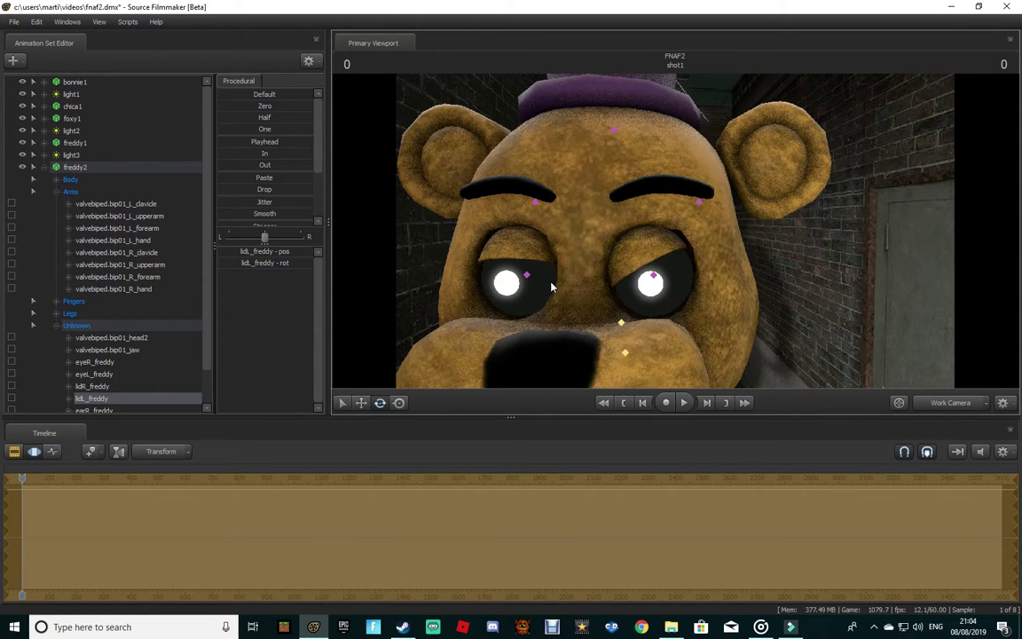
ctrl+click(528, 275)
drag(549, 241, 516, 271)
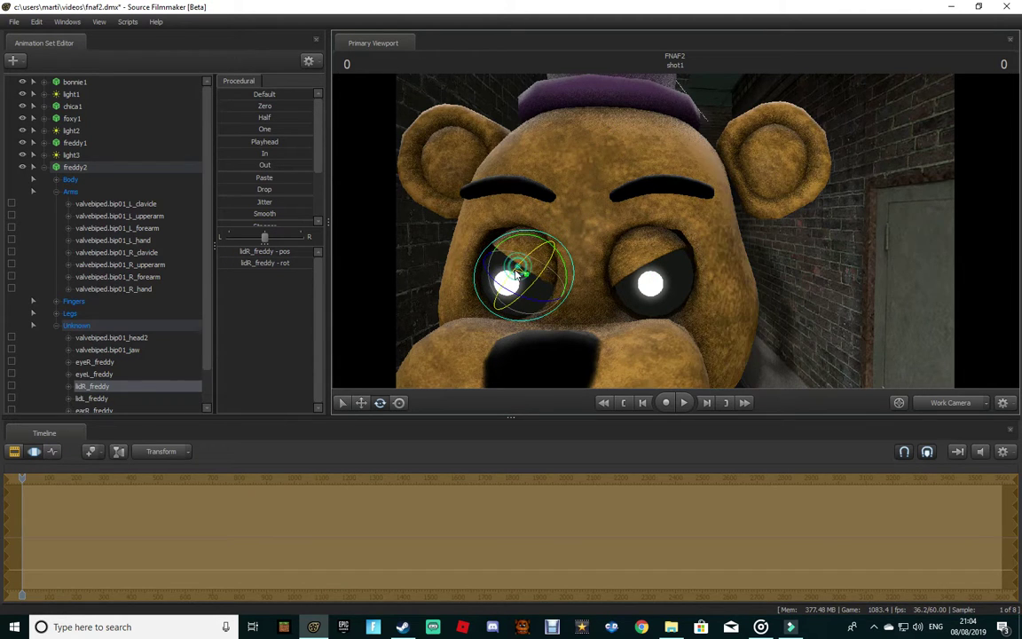
Step: Readjust the rotation of freddy2's jaw bone to refine how far the mouth opens
key(s)
drag(711, 239, 746, 244)
key(a)
mouse_move(677, 233)
mouse_down()
mouse_move(674, 277)
mouse_move(702, 238)
mouse_move(676, 237)
mouse_up()
key(d)
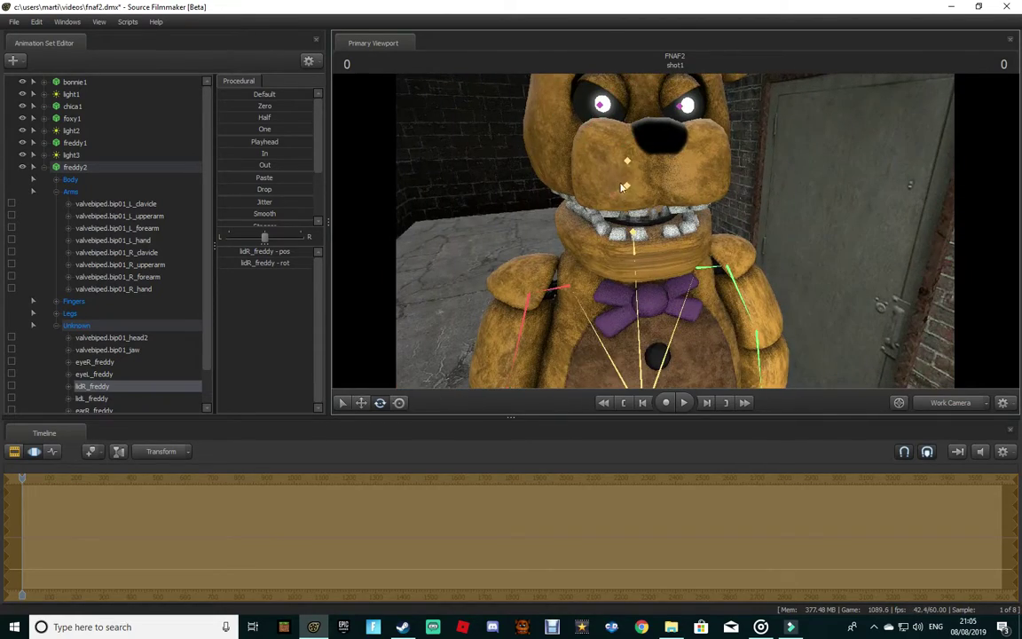
click(626, 186)
drag(633, 184, 641, 174)
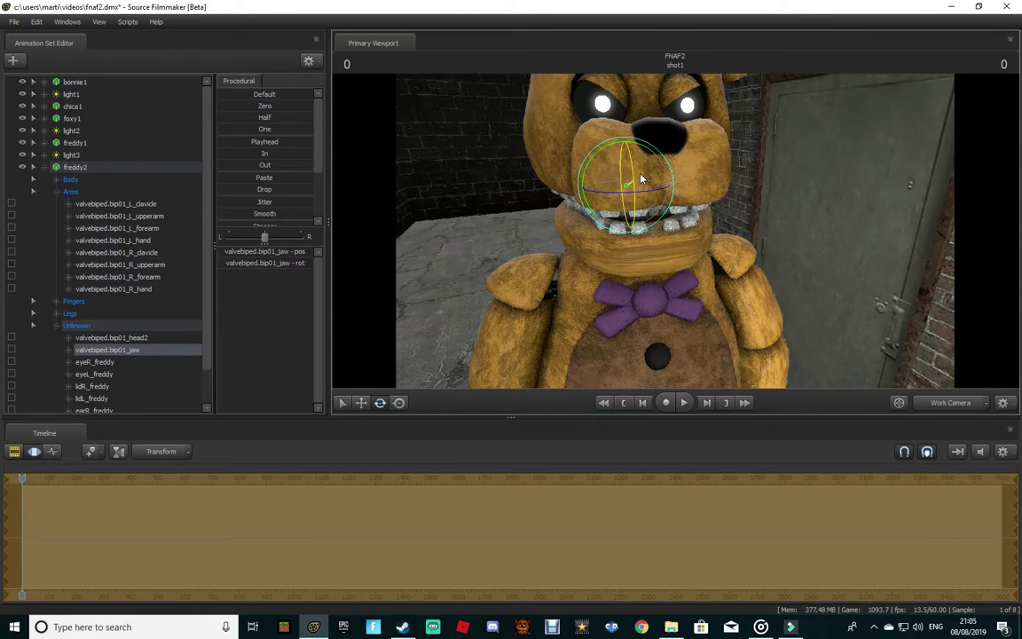
Step: Rotate freddy2's left upper arm so the arm swings outward from the body
key(a)
drag(743, 195, 693, 204)
key(d)
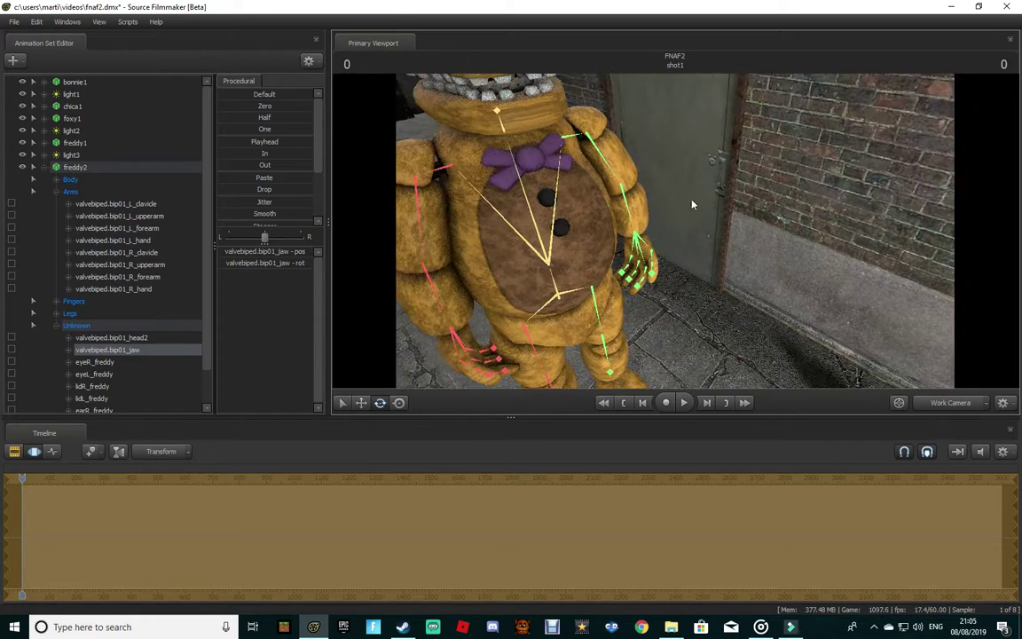
click(586, 149)
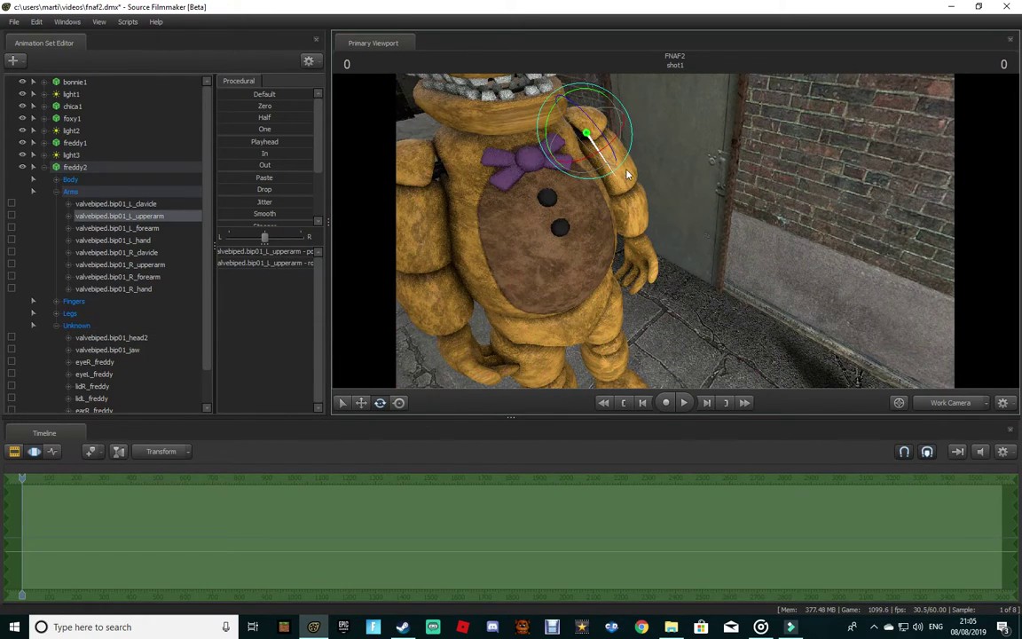
drag(608, 136, 587, 133)
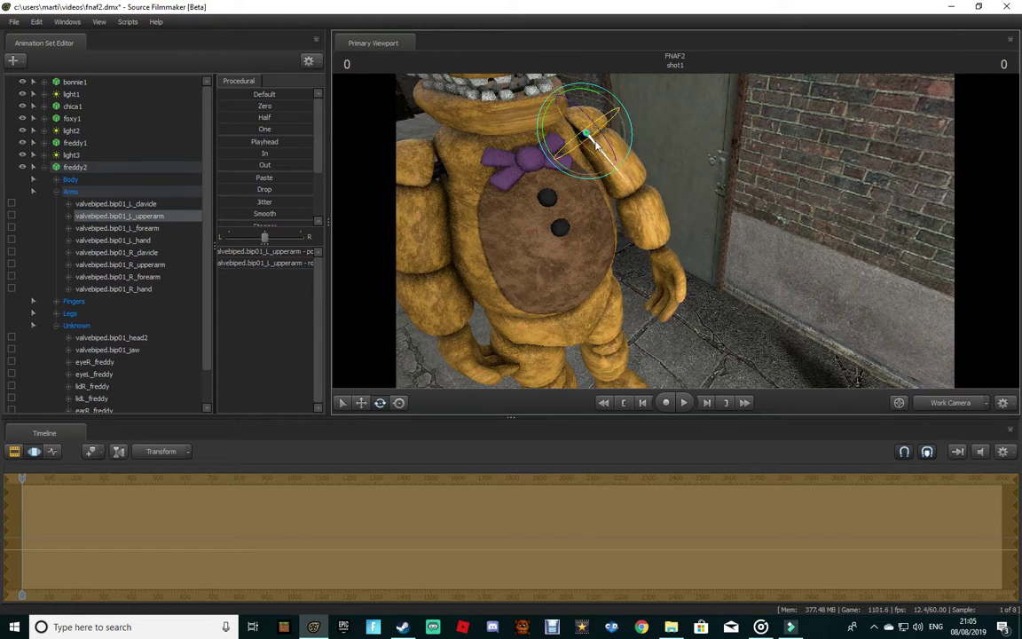
Step: Rotate freddy2's left forearm outward and turn the left hand at the wrist
click(639, 215)
drag(639, 201, 683, 174)
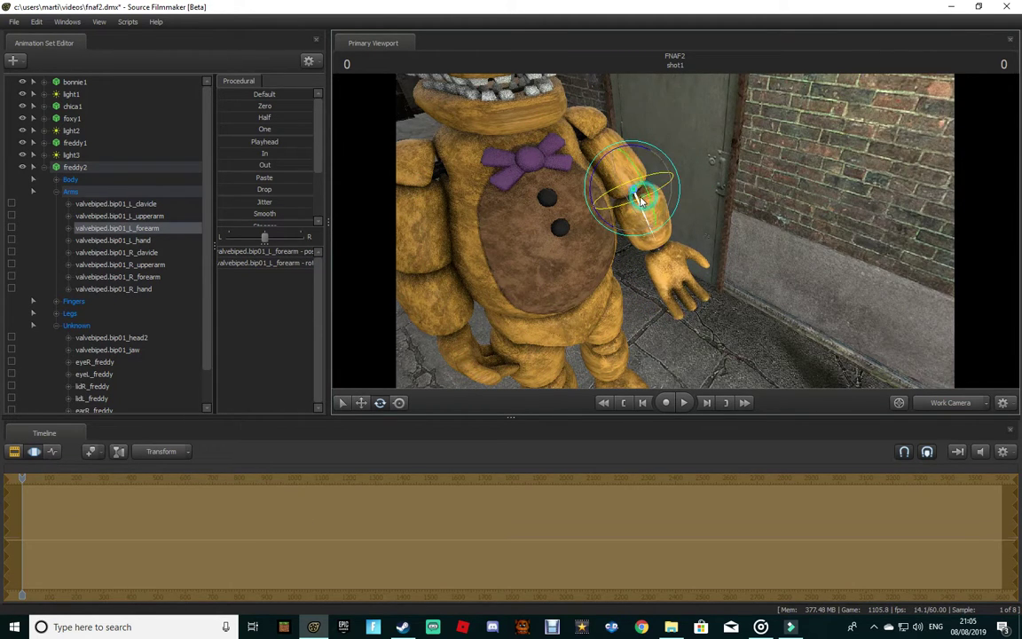
drag(641, 185, 633, 181)
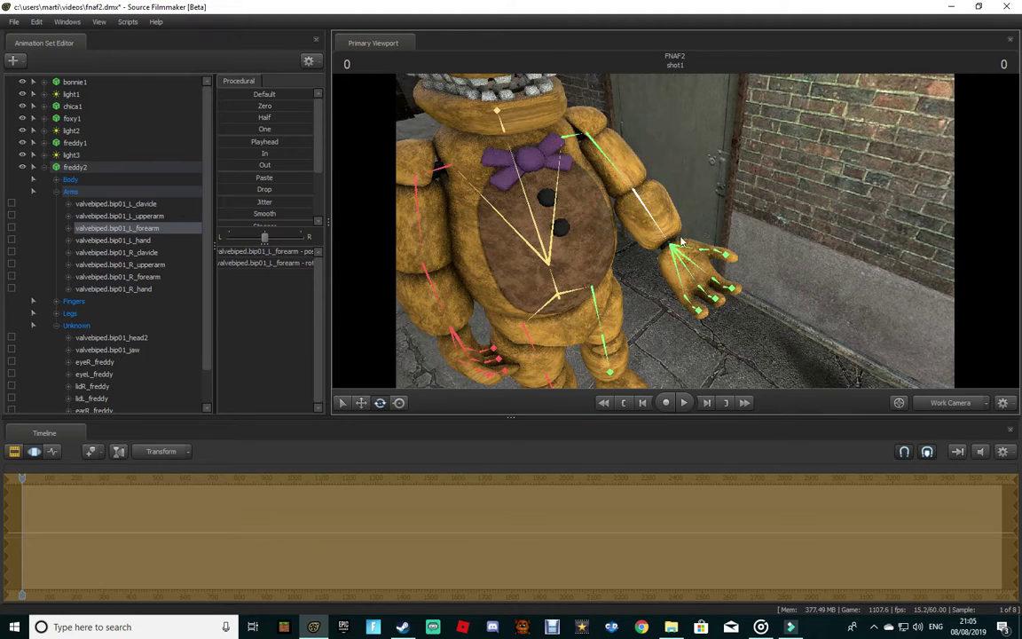
ctrl+click(682, 252)
drag(692, 253, 676, 229)
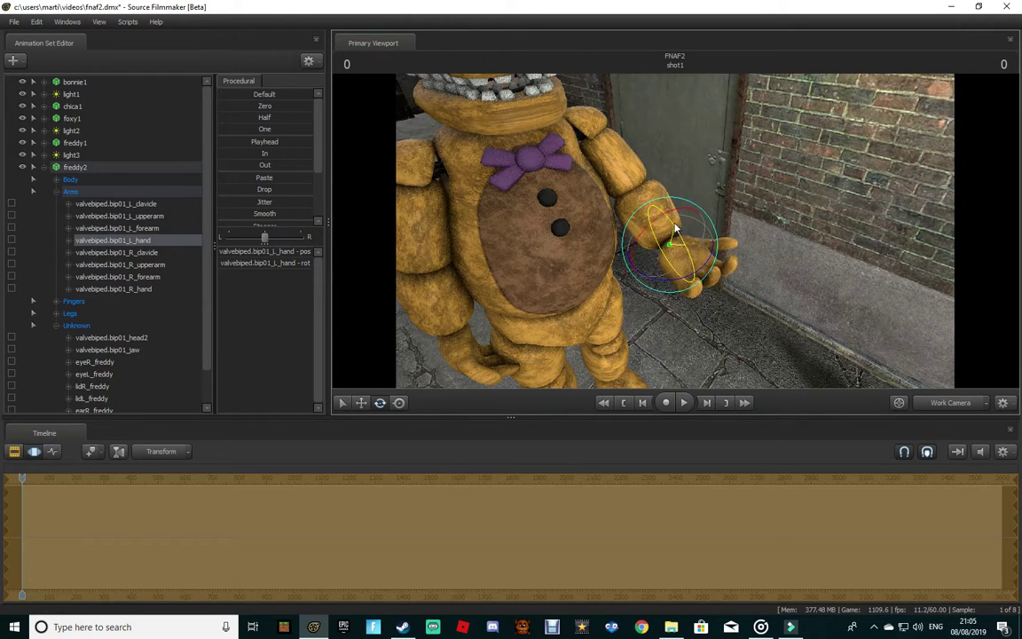
Step: Select the middle and tip bones of freddy2's three left fingers and curl them together toward the palm
key(w)
mouse_move(777, 264)
mouse_down()
mouse_move(852, 264)
mouse_move(932, 284)
mouse_move(940, 347)
mouse_move(931, 350)
mouse_move(994, 322)
mouse_up()
mouse_move(633, 226)
ctrl+mouse_down()
mouse_move(842, 294)
mouse_move(804, 228)
mouse_move(742, 192)
mouse_move(679, 179)
mouse_move(644, 253)
mouse_move(727, 269)
mouse_move(813, 306)
mouse_move(823, 294)
mouse_move(742, 221)
mouse_move(701, 257)
mouse_move(814, 244)
mouse_move(792, 282)
mouse_move(804, 276)
mouse_move(797, 272)
ctrl+mouse_up()
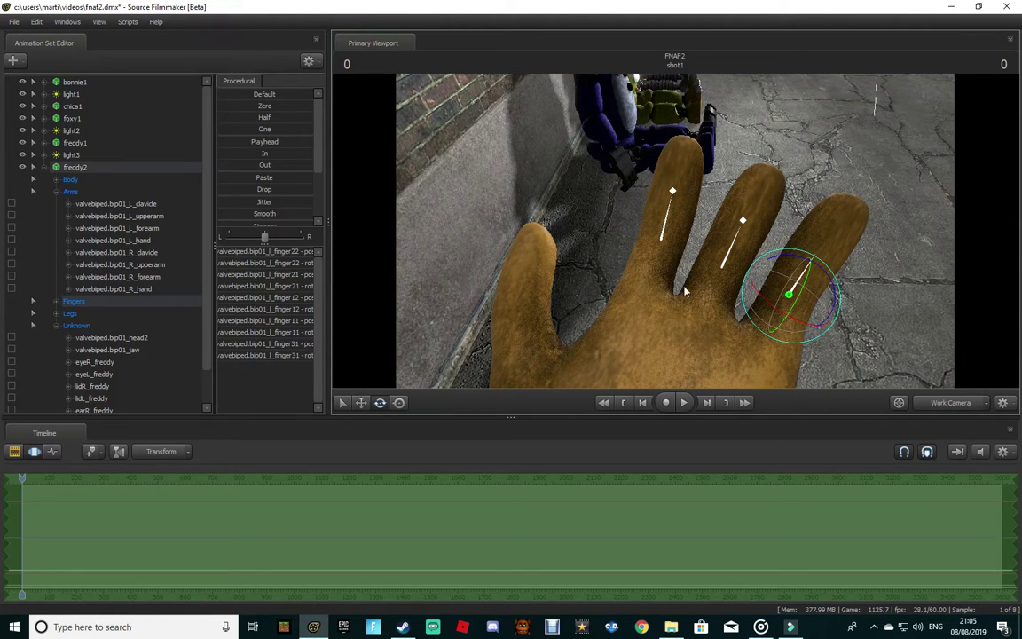
ctrl+click(637, 234)
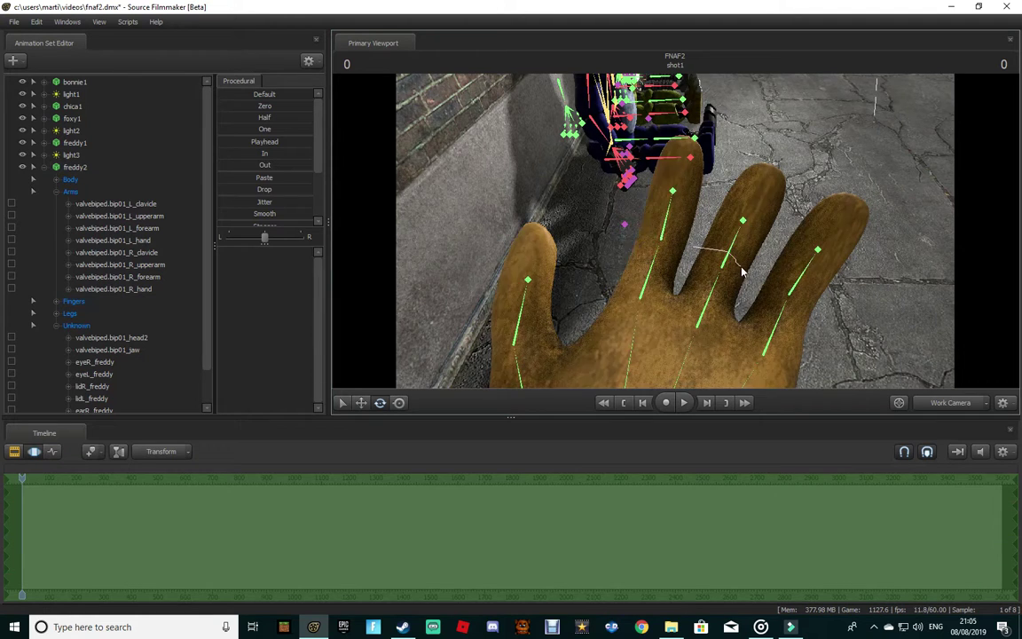
mouse_move(645, 234)
ctrl+mouse_down()
mouse_move(810, 308)
mouse_move(863, 271)
mouse_move(874, 213)
mouse_move(780, 170)
ctrl+mouse_up()
mouse_move(713, 167)
ctrl+mouse_down()
mouse_move(678, 167)
mouse_move(658, 232)
ctrl+mouse_up()
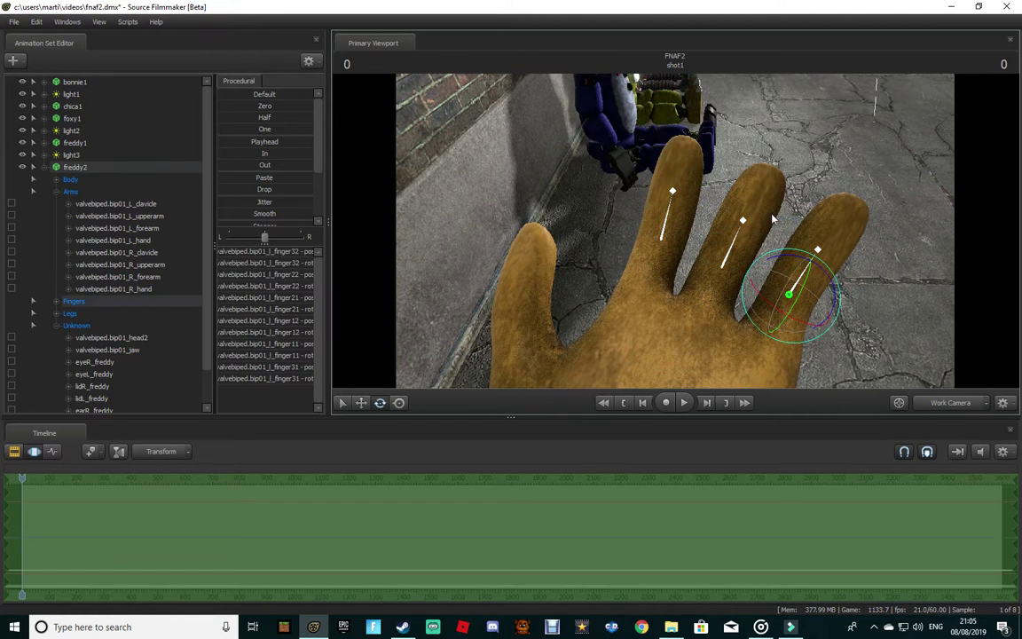
drag(802, 293, 770, 350)
Step: Curl the tip bones of freddy2's three left fingers farther inward and rotate the base of the left thumb
key(d)
drag(942, 247, 605, 224)
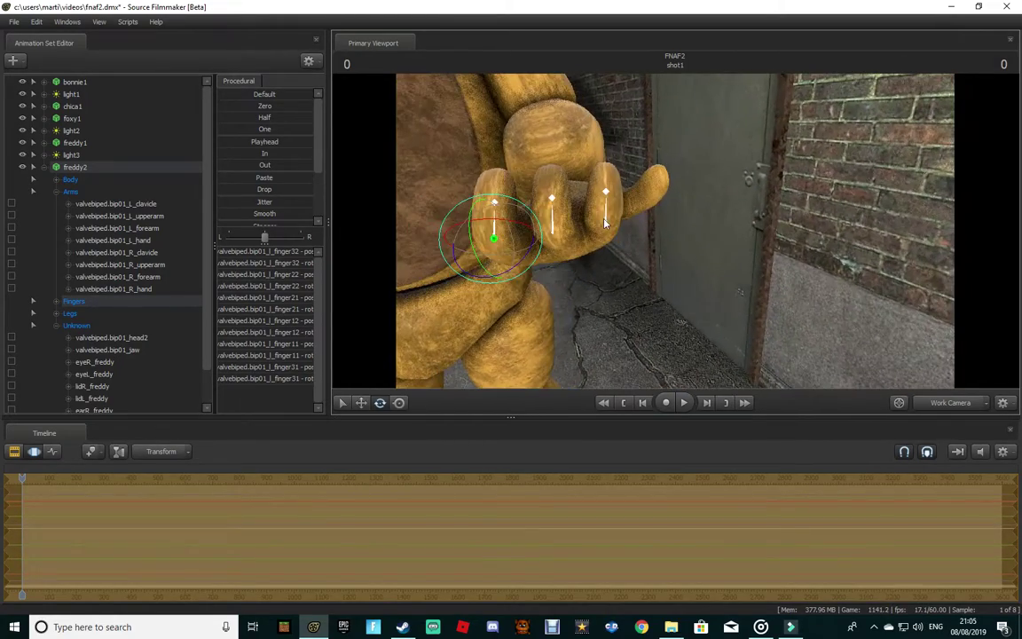
ctrl+click(551, 203)
ctrl+drag(551, 202, 478, 204)
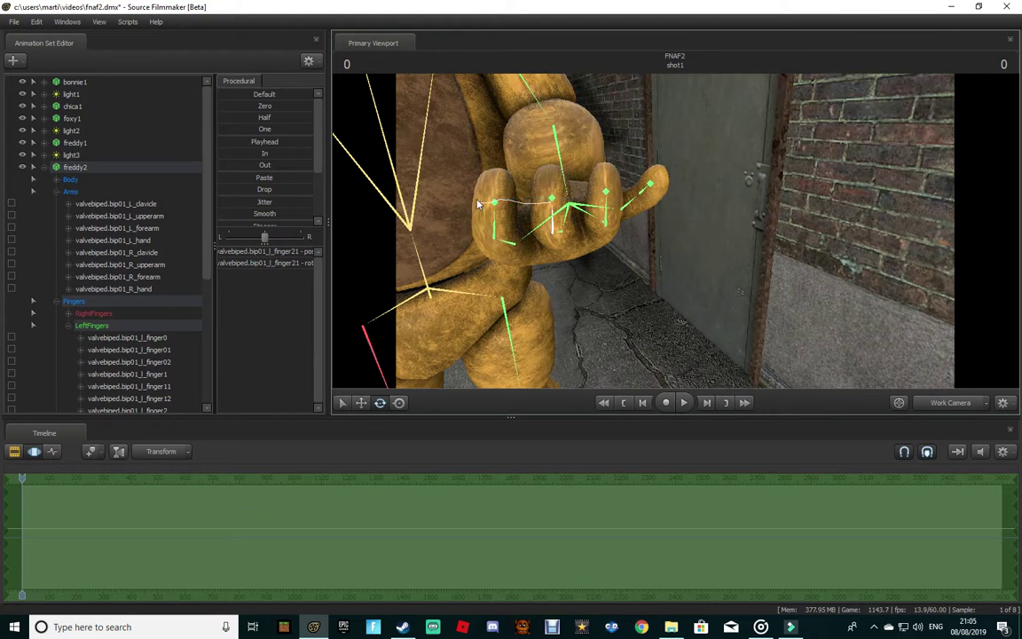
click(495, 224)
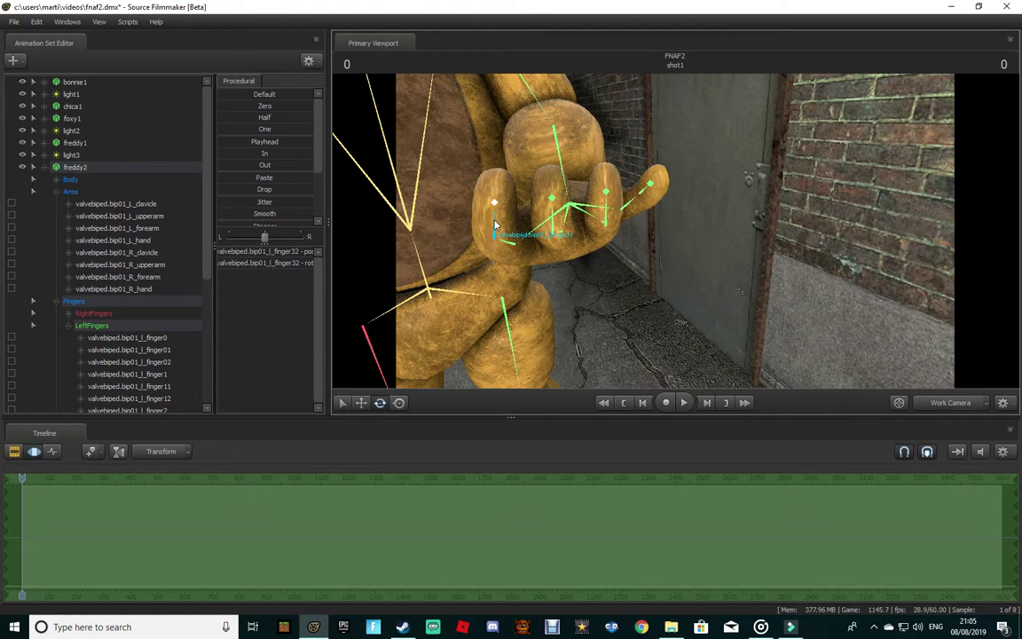
mouse_move(494, 210)
ctrl+mouse_down()
mouse_move(482, 196)
mouse_move(619, 197)
mouse_move(577, 205)
ctrl+mouse_up()
drag(471, 201, 488, 182)
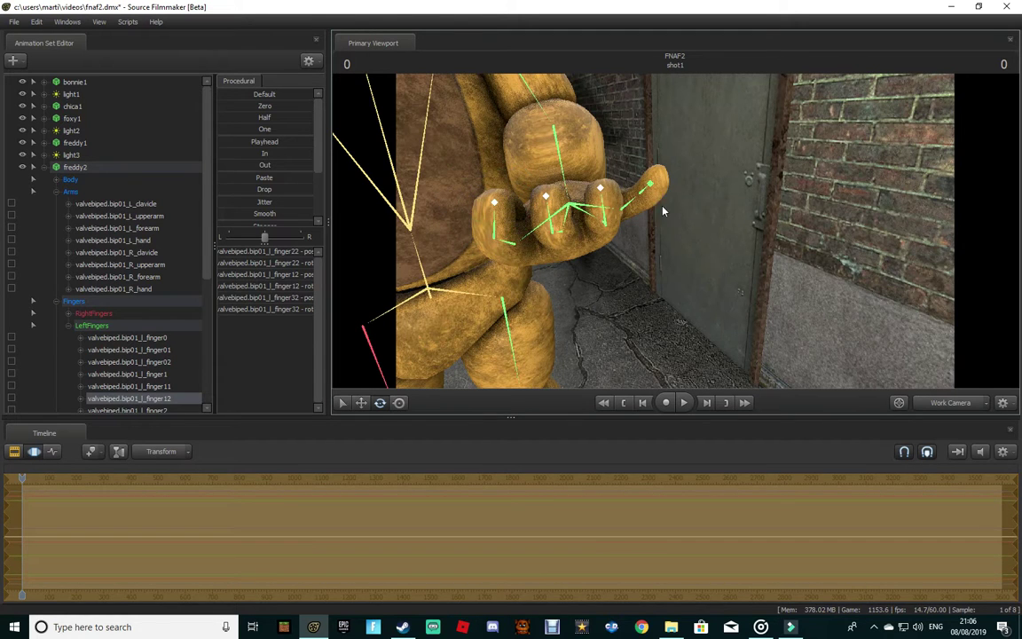
click(634, 206)
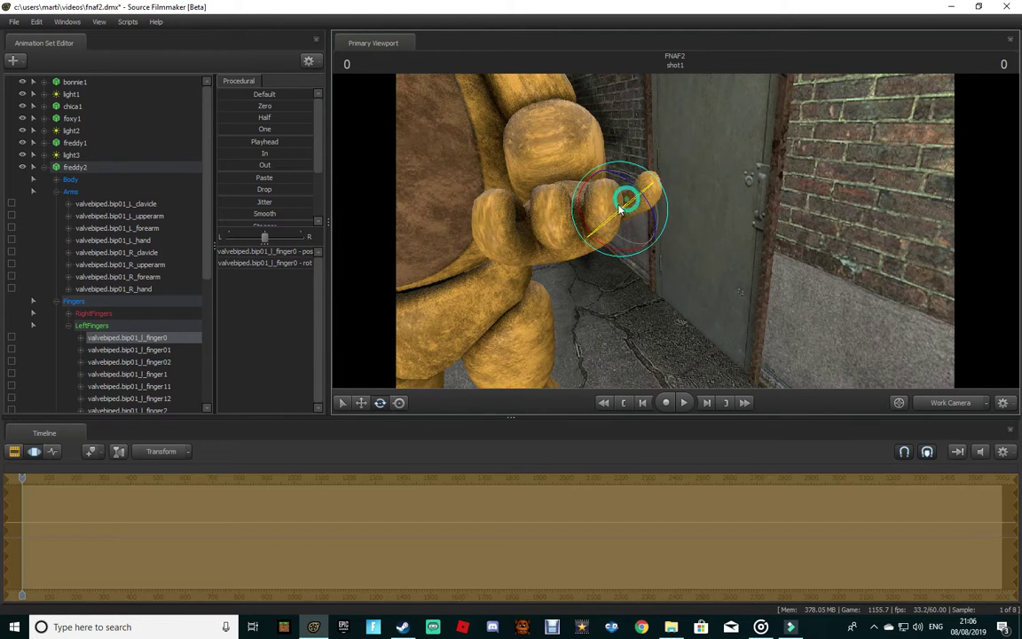
Step: Select the tip bones of freddy2's three left fingers one by one and rotate each so the hand curls differently
drag(792, 213, 675, 235)
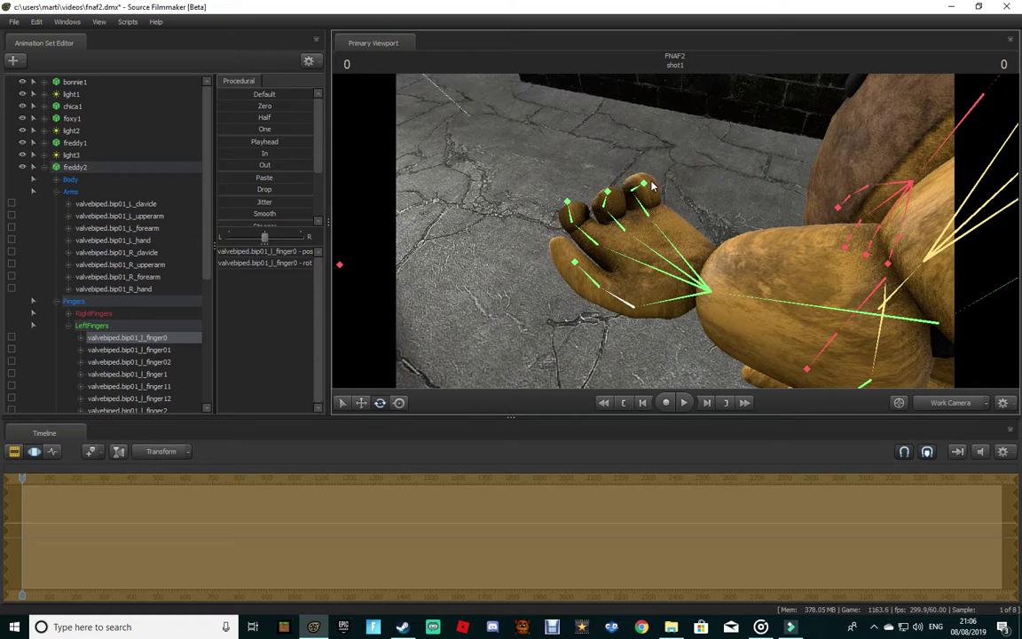
click(645, 184)
drag(662, 157, 632, 147)
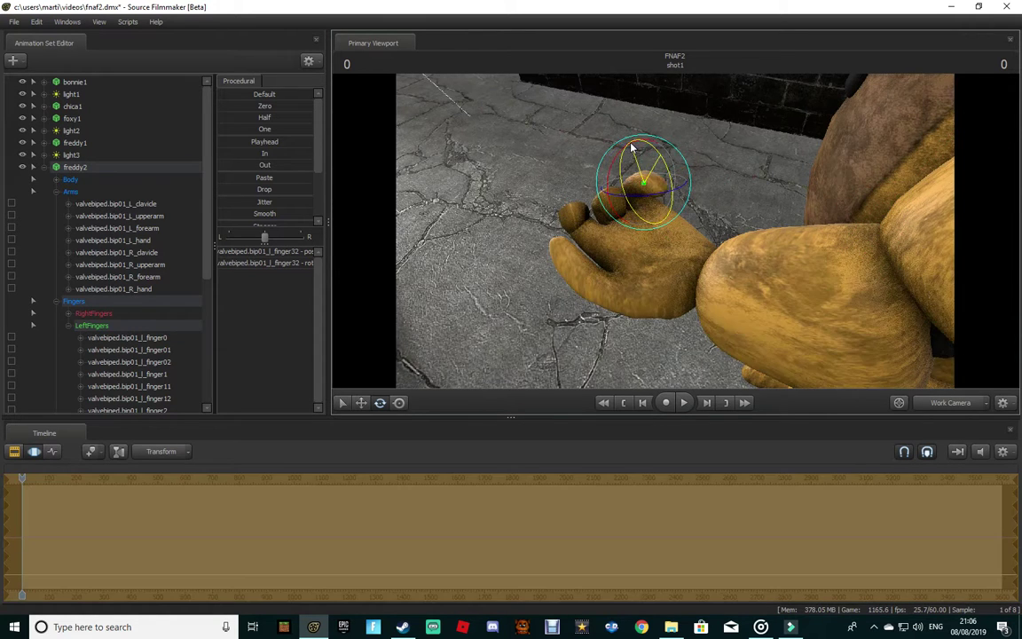
click(609, 192)
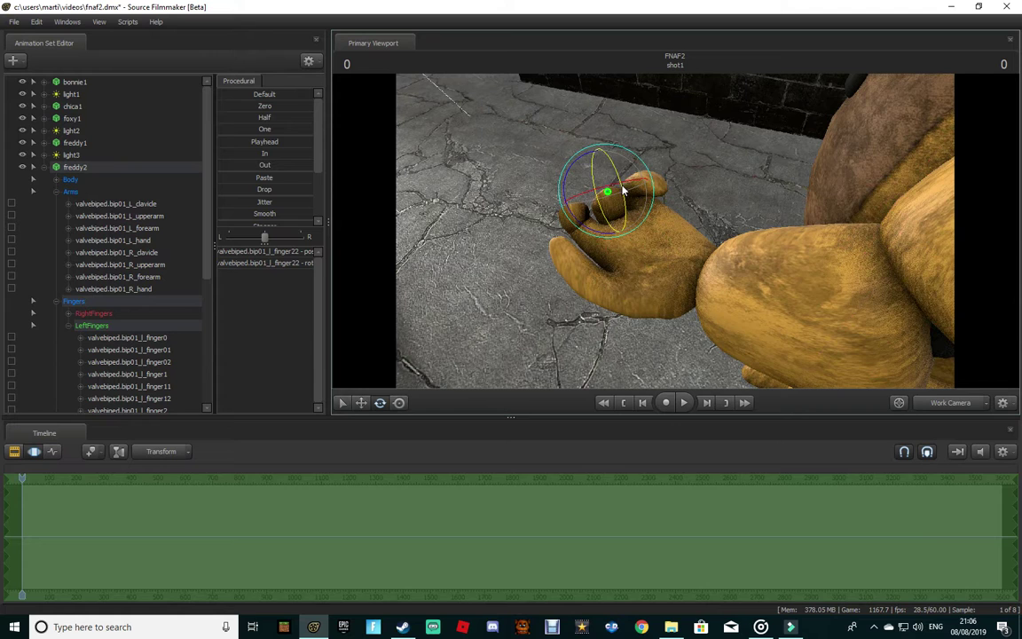
drag(621, 186, 612, 175)
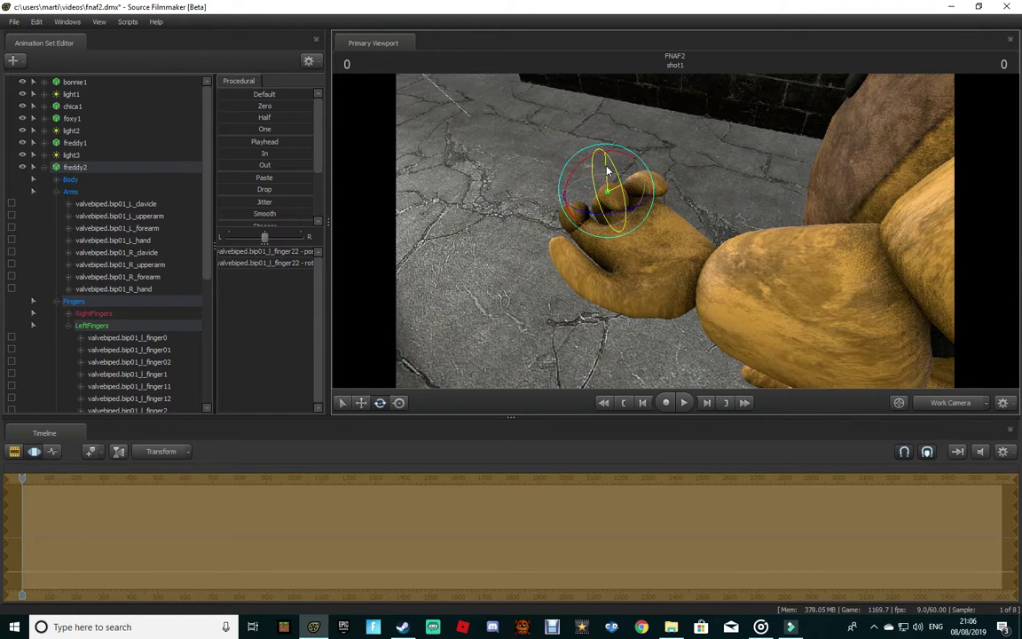
click(569, 200)
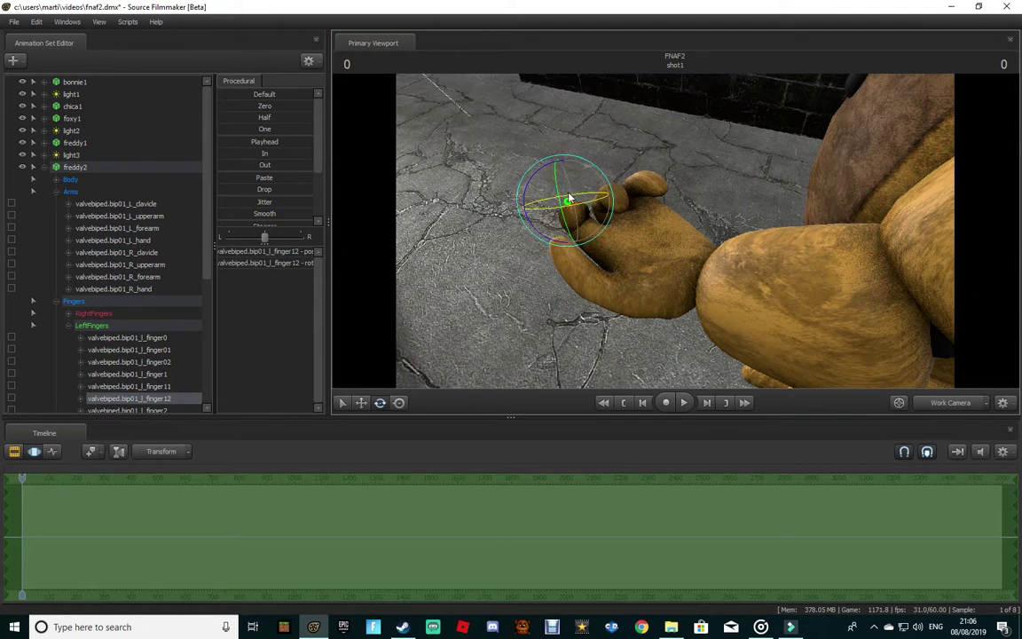
drag(561, 204, 553, 174)
Step: Select the tip bone valvebiped.bip01_l_finger32 on freddy2's left hand again and adjust its rotation
key(s)
drag(733, 226, 818, 215)
key(w)
ctrl+click(624, 272)
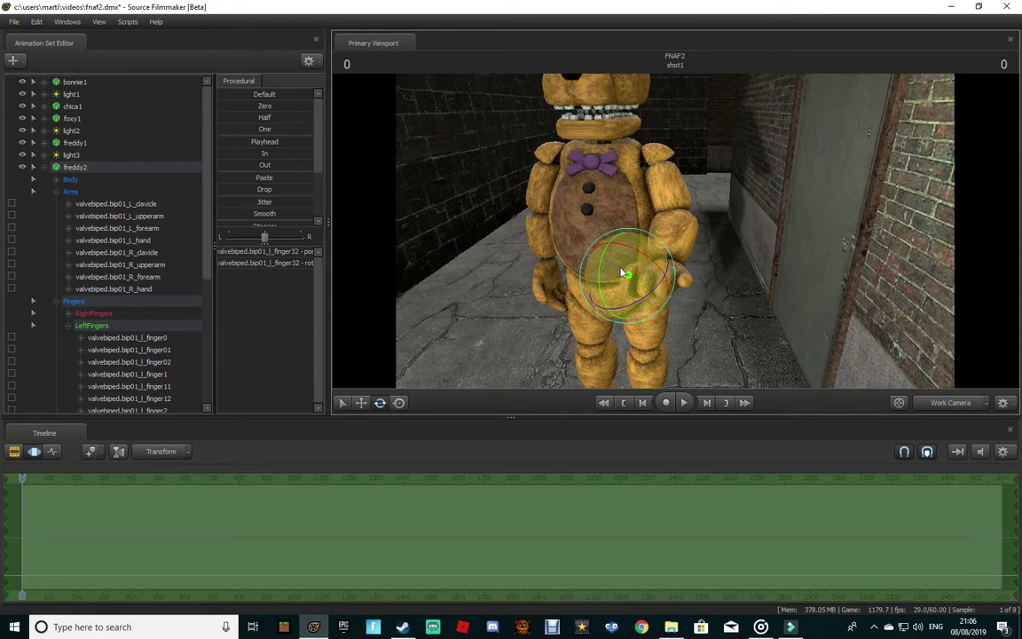
drag(596, 270, 618, 249)
Step: Select freddy2's left hand bone and rotate the hand upward at the wrist
key(w)
key(d)
drag(758, 269, 666, 273)
key(s)
mouse_move(710, 277)
mouse_down()
mouse_move(675, 277)
mouse_move(710, 277)
mouse_up()
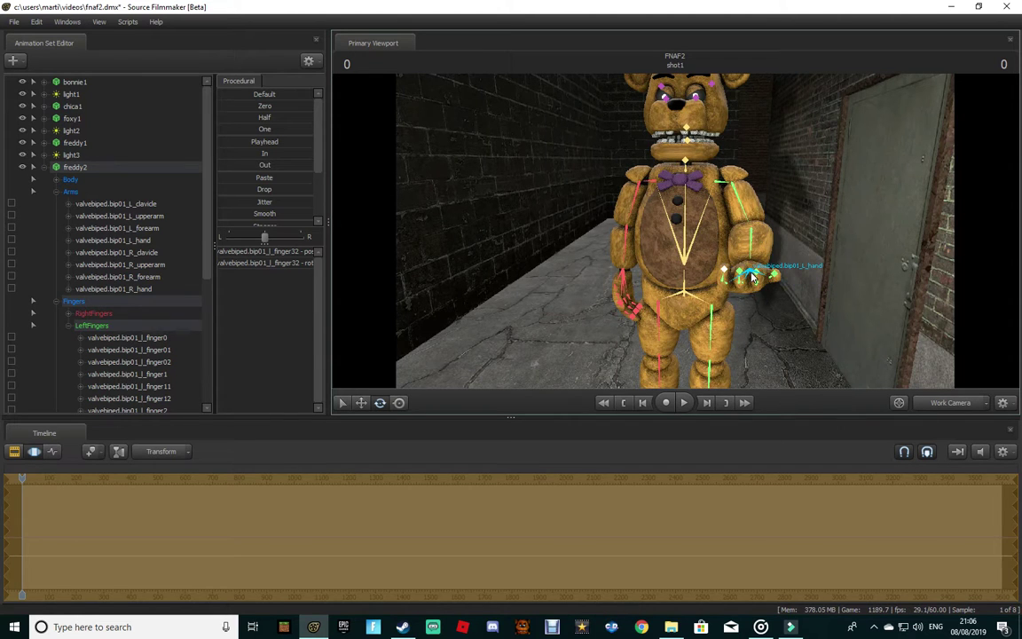
ctrl+click(750, 274)
drag(745, 258, 745, 244)
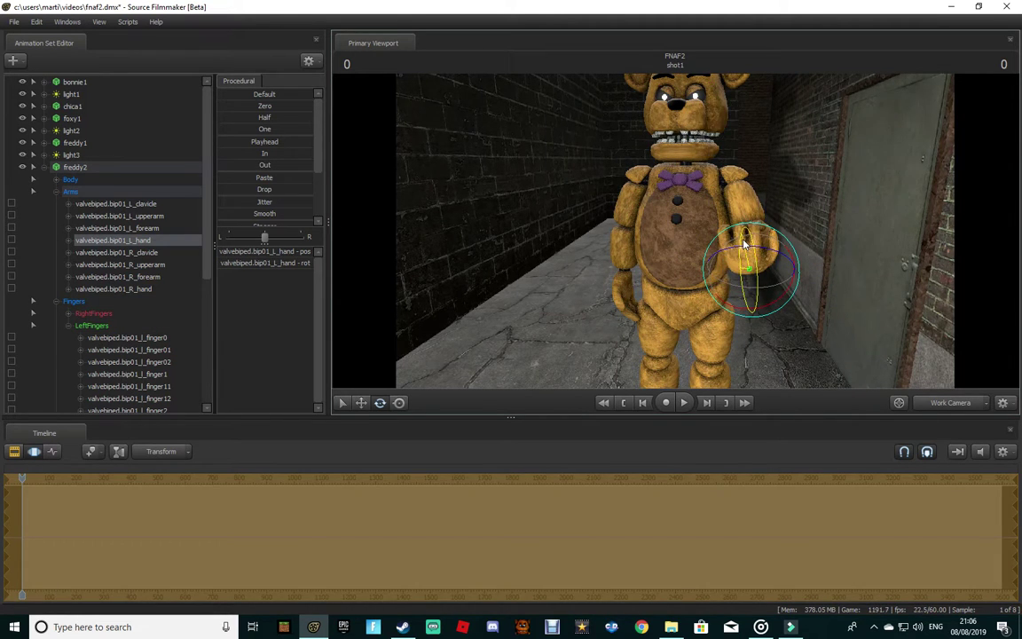
Step: Collapse freddy2's control groups and add the model rafamodels\fnaf0\bonnie.mdl to the scene
drag(826, 192, 852, 186)
key(s)
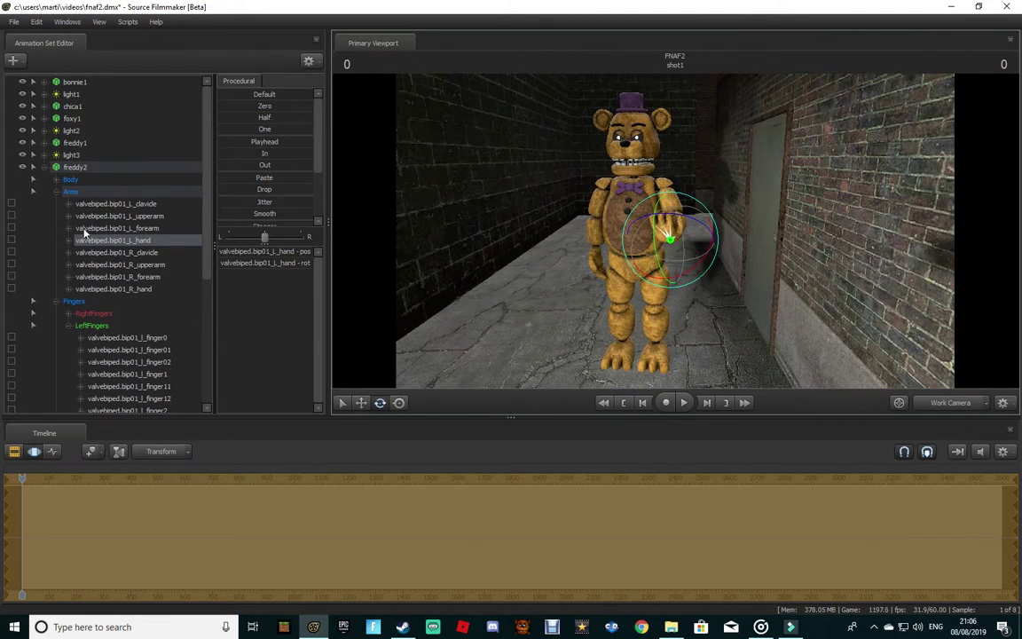
click(34, 167)
click(12, 61)
click(132, 106)
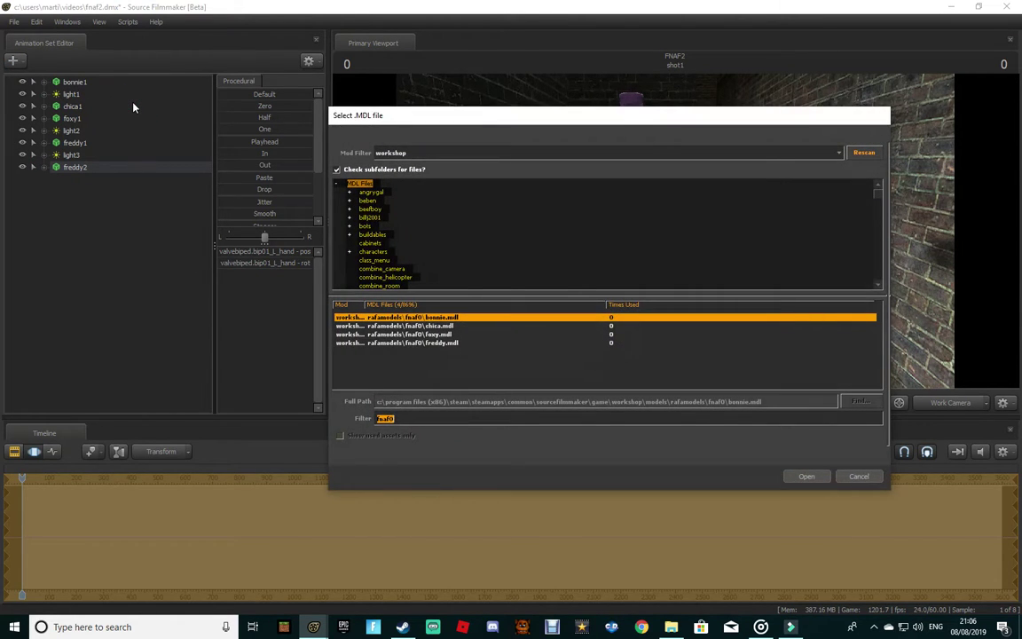
key(Return)
drag(683, 268, 626, 259)
key(w)
key(s)
Step: Change the skin of the bonnie2 model to the yellow variant
click(97, 183)
right_click(96, 181)
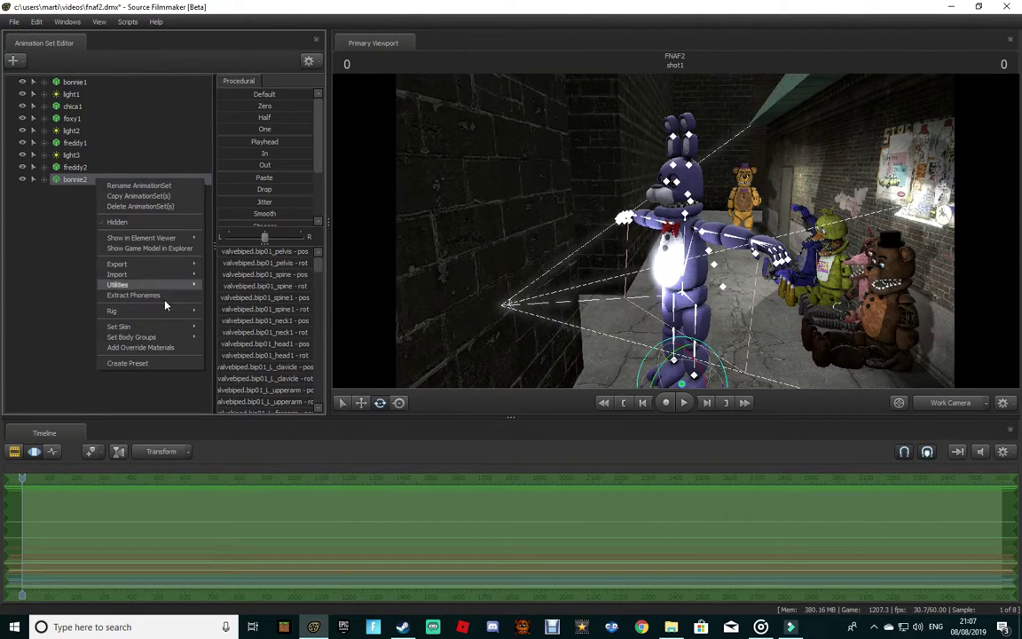
mouse_move(164, 338)
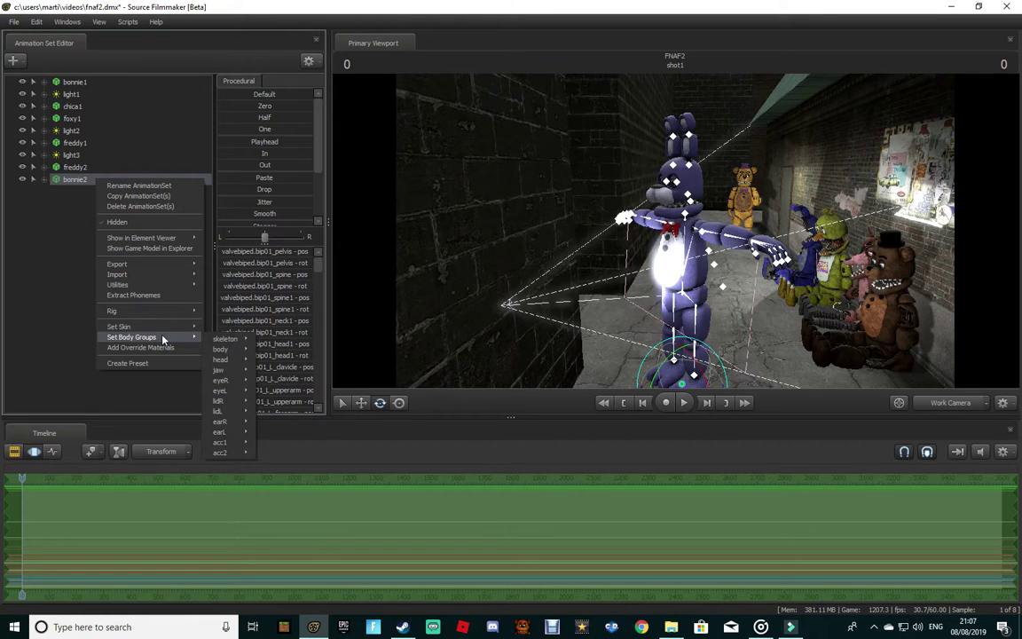
click(219, 351)
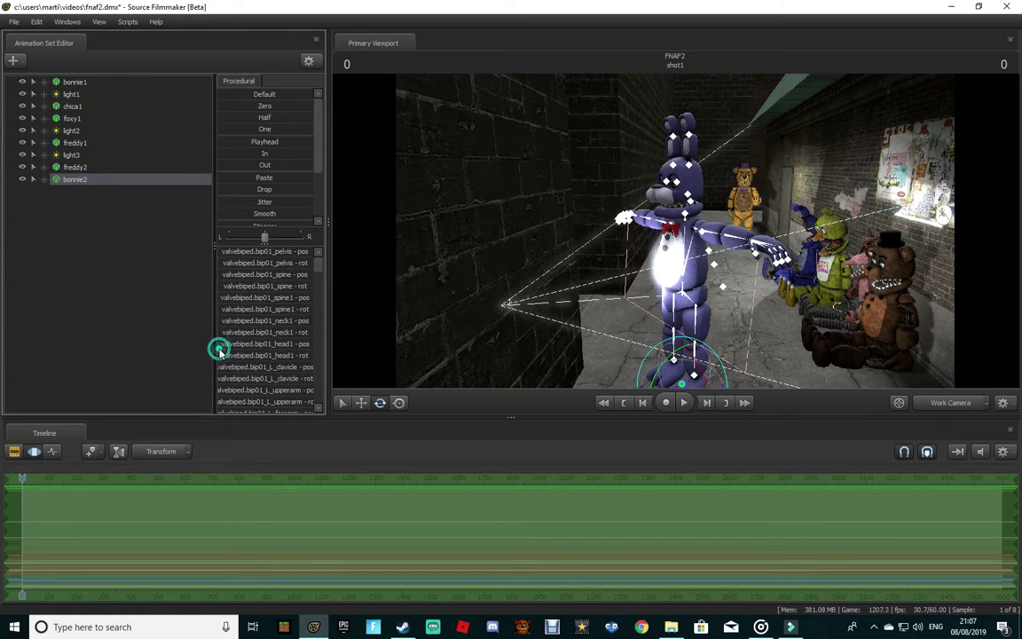
right_click(97, 181)
mouse_move(151, 325)
click(218, 379)
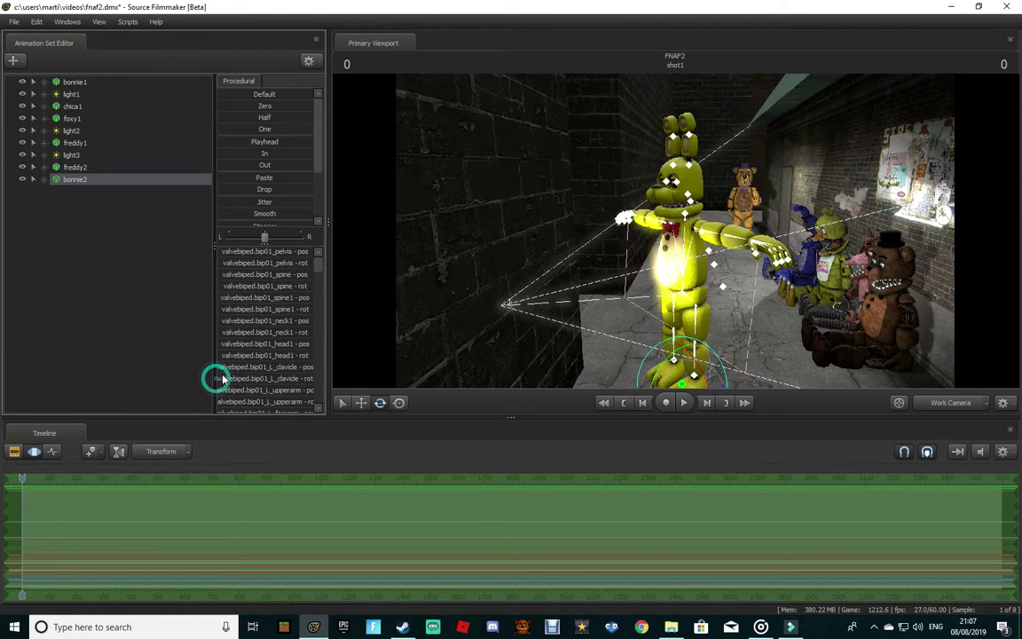
Step: Turn bonnie2 to face up the alley, move it back beside freddy2 and check the framing through camera1
drag(681, 241, 643, 231)
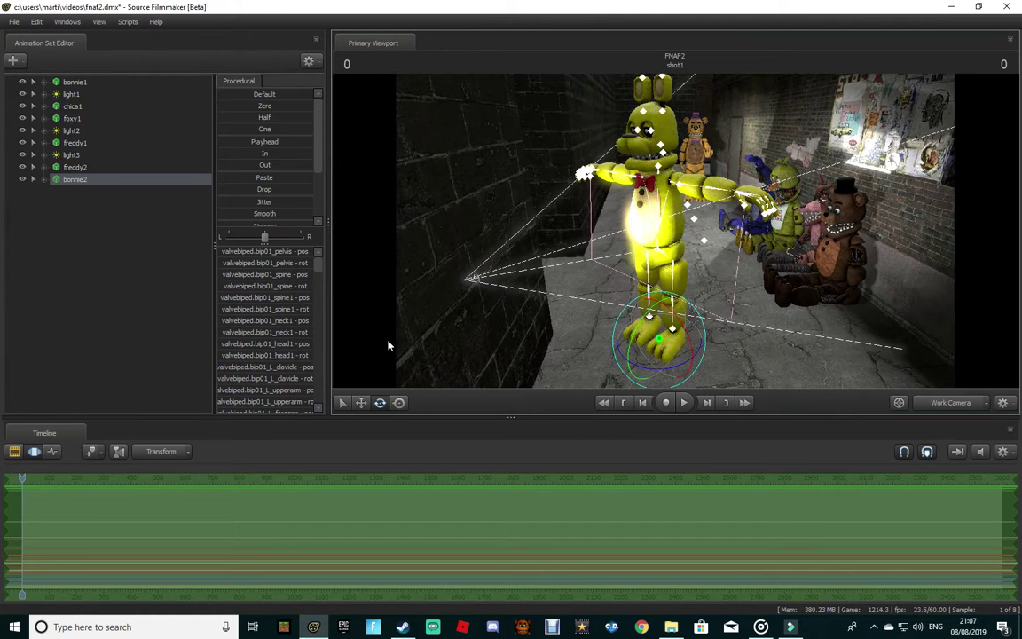
drag(675, 367, 698, 356)
click(359, 402)
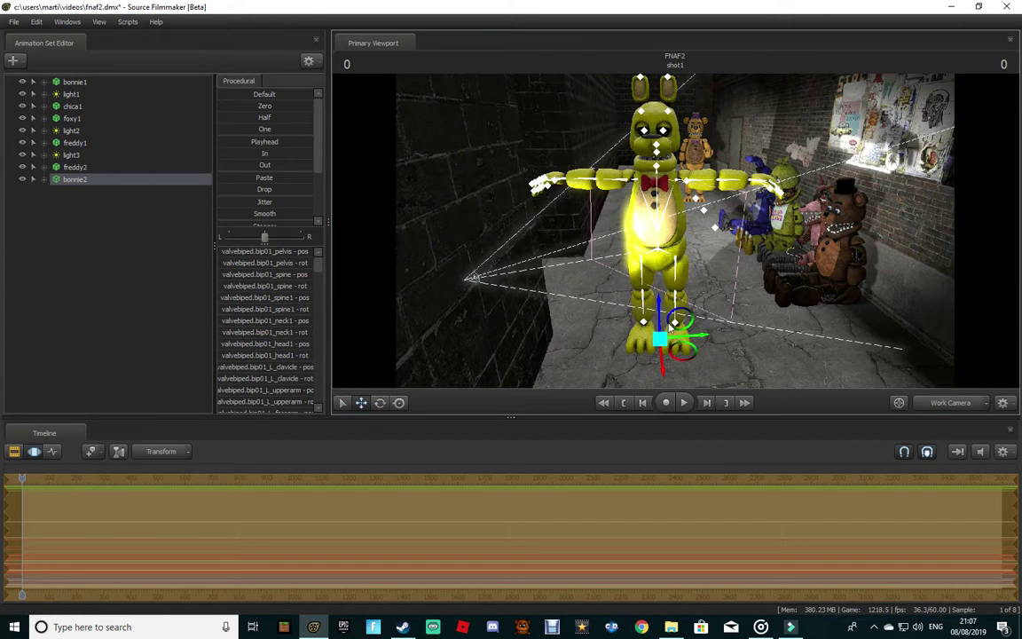
drag(659, 311, 648, 236)
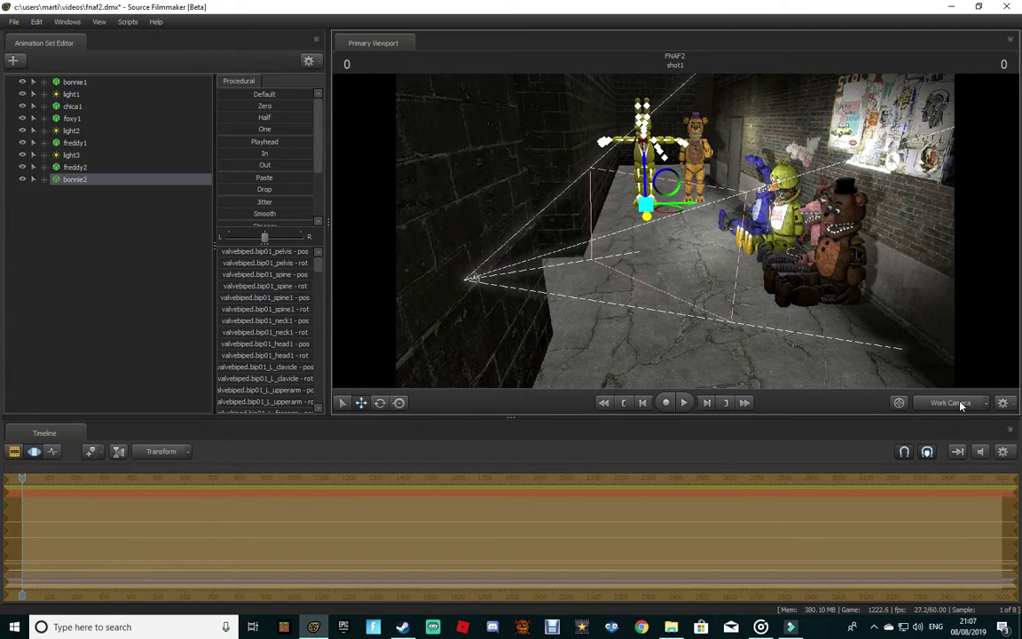
click(959, 406)
click(959, 405)
Step: Move bonnie2 along the alley past the seated characters to the far side of freddy1 and rotate it around its vertical axis
mouse_move(631, 90)
mouse_down()
mouse_move(628, 82)
mouse_move(626, 93)
mouse_up()
key(w)
mouse_move(676, 238)
mouse_down()
mouse_move(663, 236)
mouse_move(679, 213)
mouse_move(676, 238)
mouse_up()
key(w)
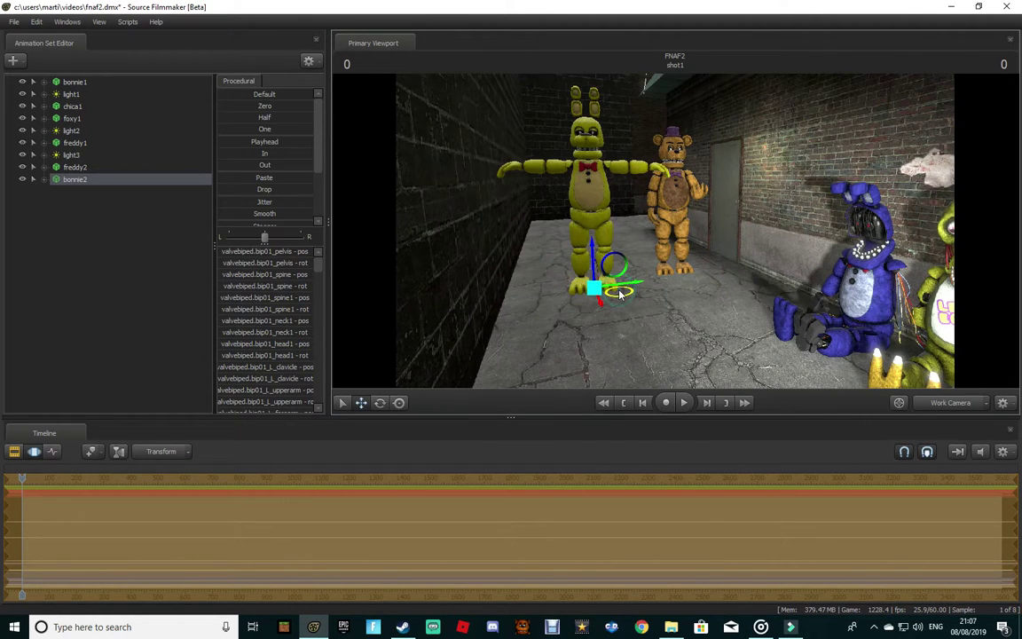
drag(621, 293, 959, 497)
drag(611, 235, 676, 236)
key(a)
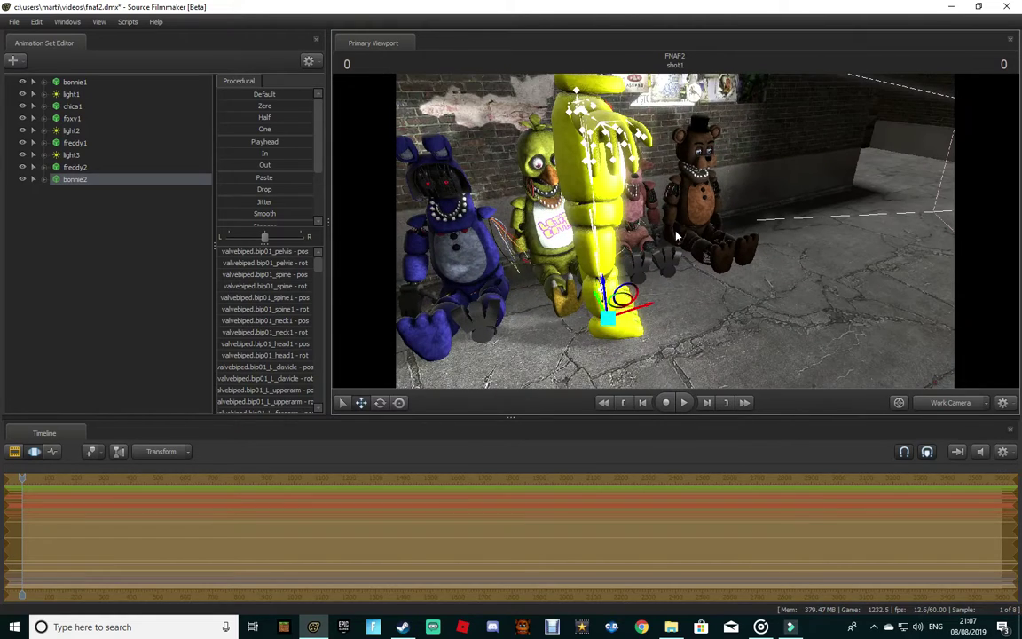
drag(624, 311, 864, 242)
click(380, 402)
drag(829, 258, 825, 209)
Step: Rotate bonnie2's left upper arm down to its side and adjust the left forearm
drag(879, 340, 938, 329)
key(w)
ctrl+click(662, 257)
drag(674, 229, 681, 260)
ctrl+click(665, 306)
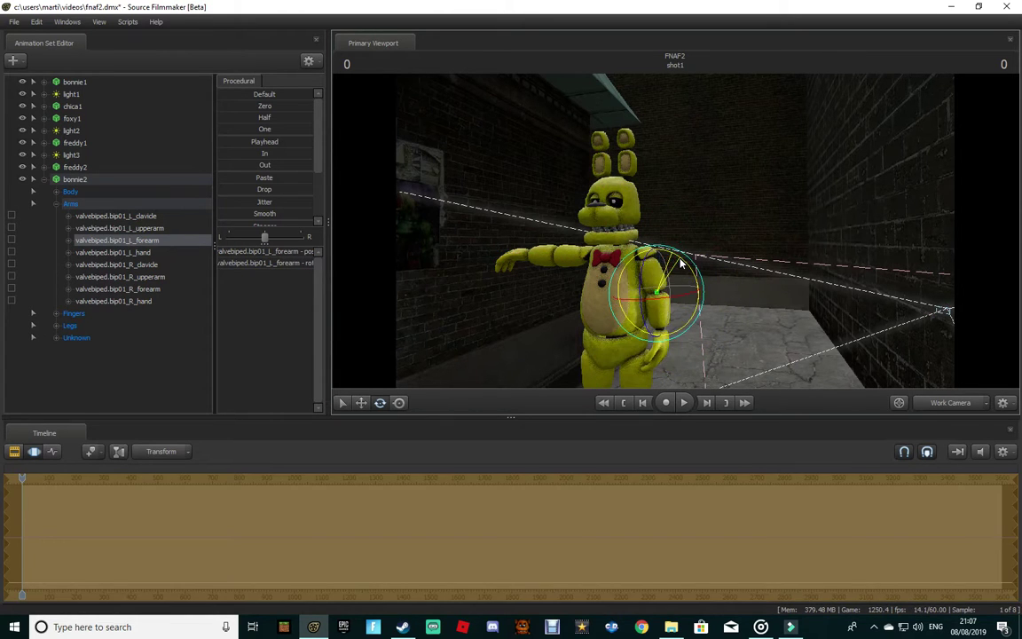
Step: Rotate bonnie2's right upper arm down to its side and bend the right forearm
ctrl+click(577, 255)
drag(592, 232, 592, 317)
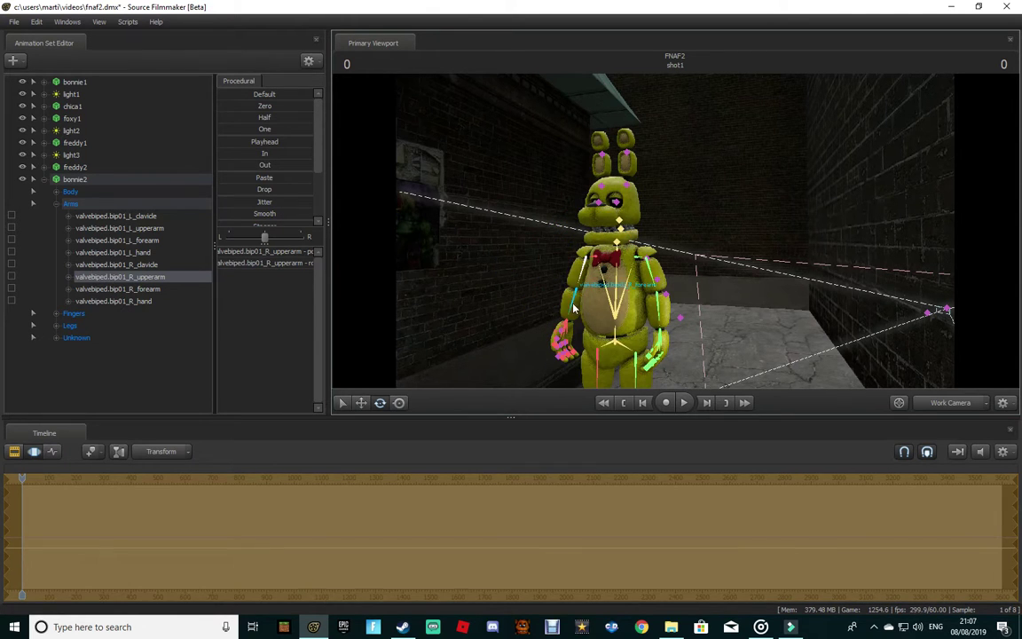
click(572, 308)
drag(604, 263, 596, 257)
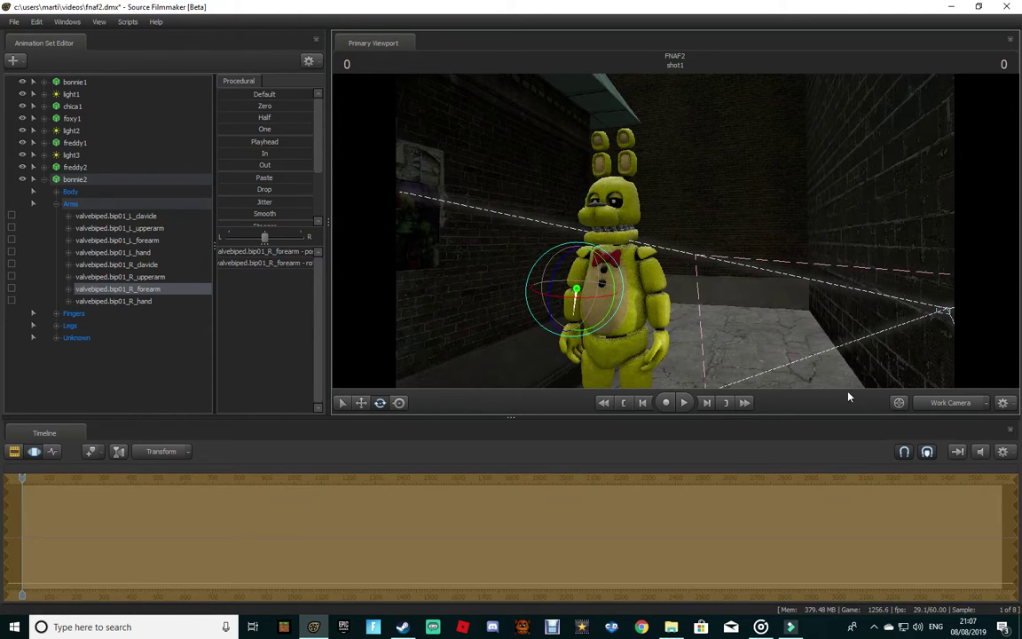
Step: Select bonnie2's rootTransform and turn the whole model away from the seated characters, checking its placement through camera1
click(950, 402)
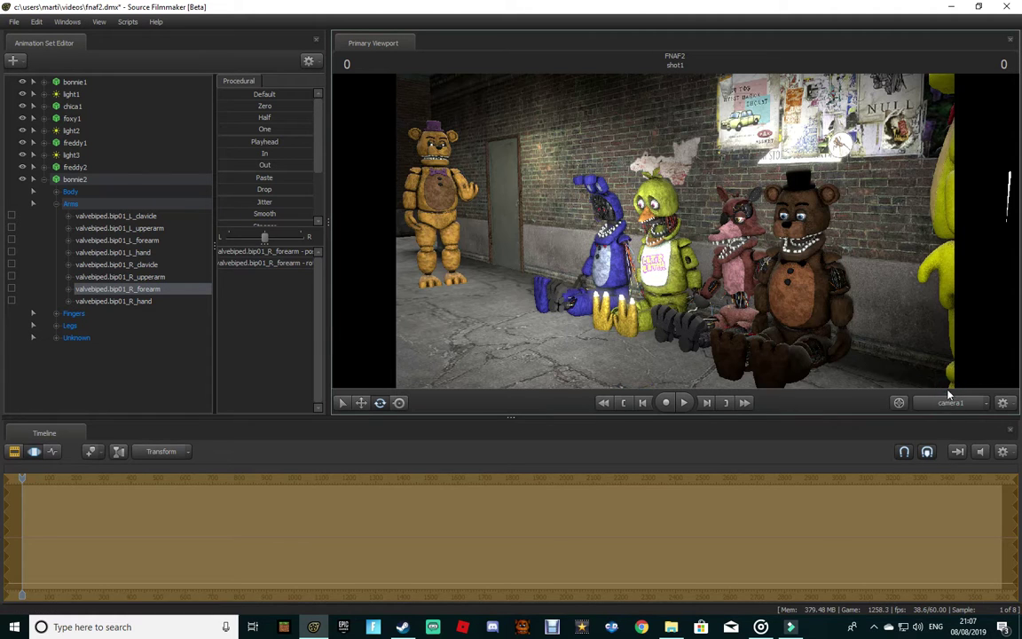
click(942, 403)
drag(897, 342, 870, 341)
key(w)
key(s)
drag(673, 228, 737, 319)
key(s)
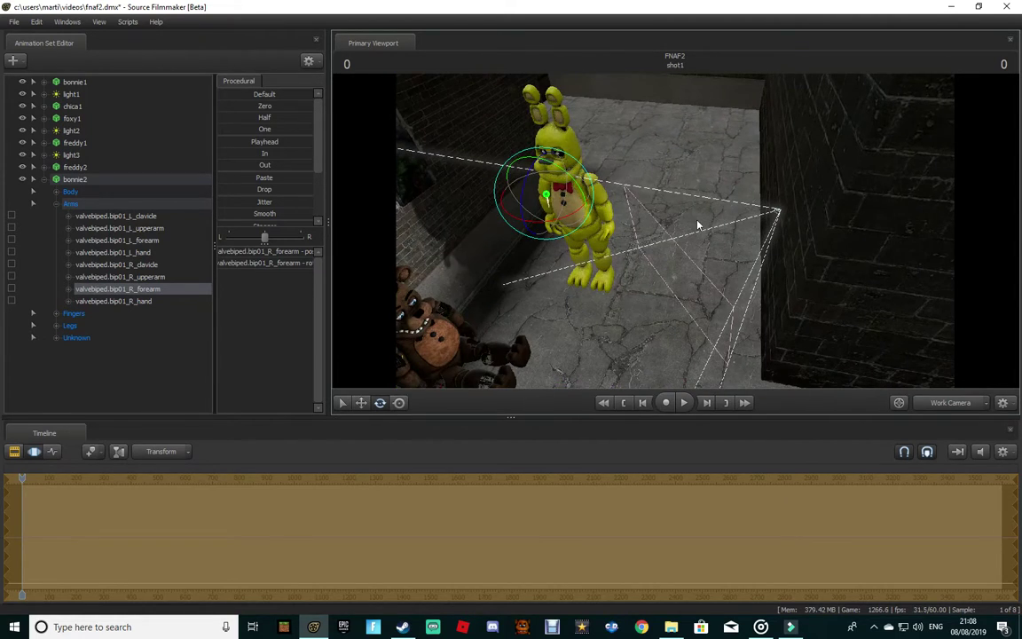
key(ctrl)
ctrl+click(597, 278)
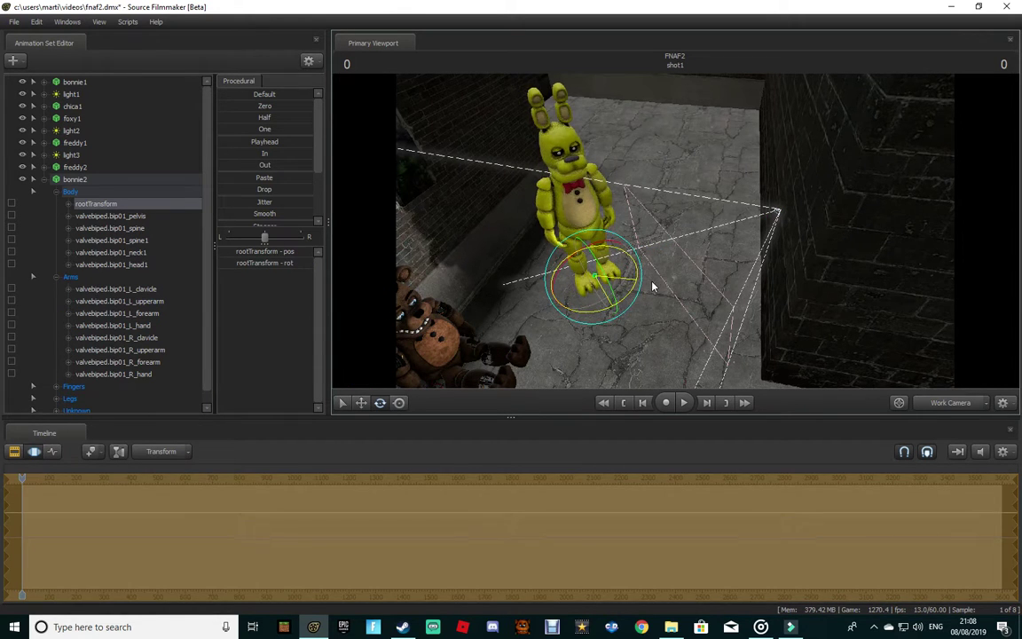
click(953, 405)
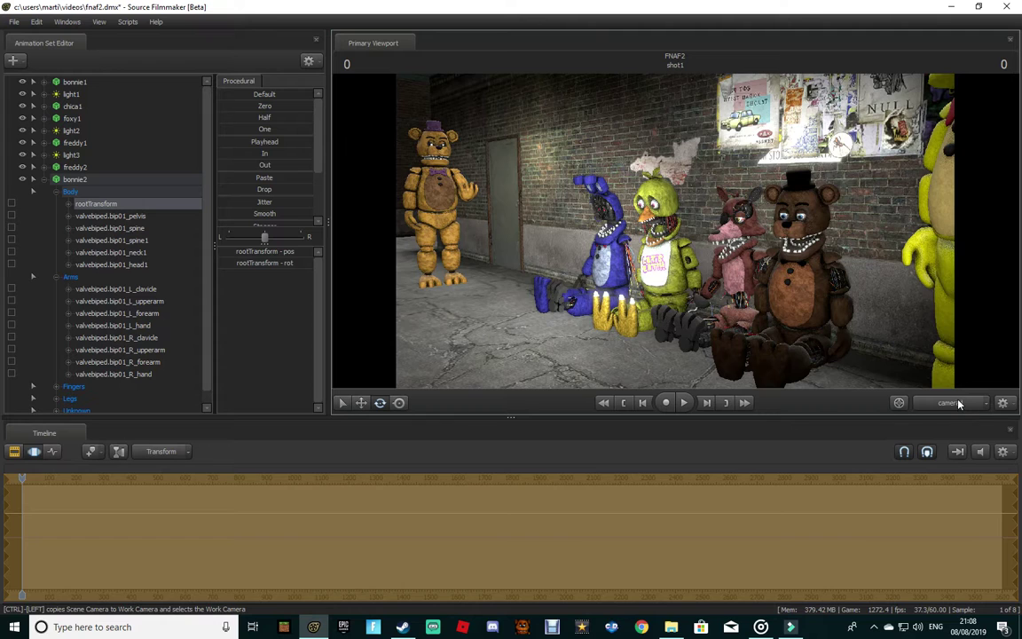
click(959, 404)
Step: Rotate bonnie2 away from the poster wall and move it across the alley opposite the seated characters, checking through camera1
drag(899, 279, 876, 298)
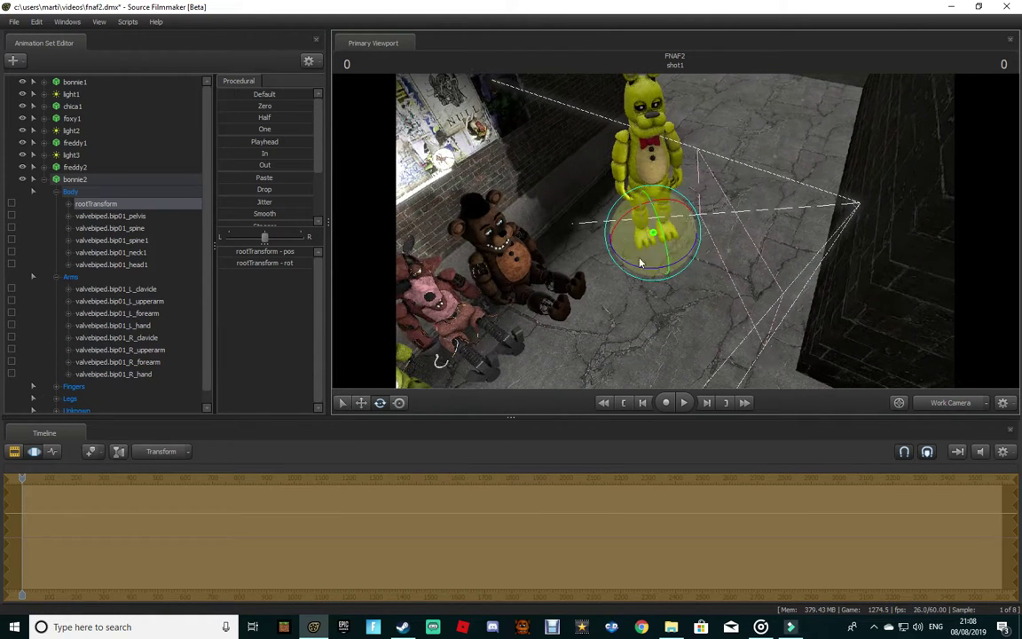
drag(652, 271, 703, 247)
click(361, 402)
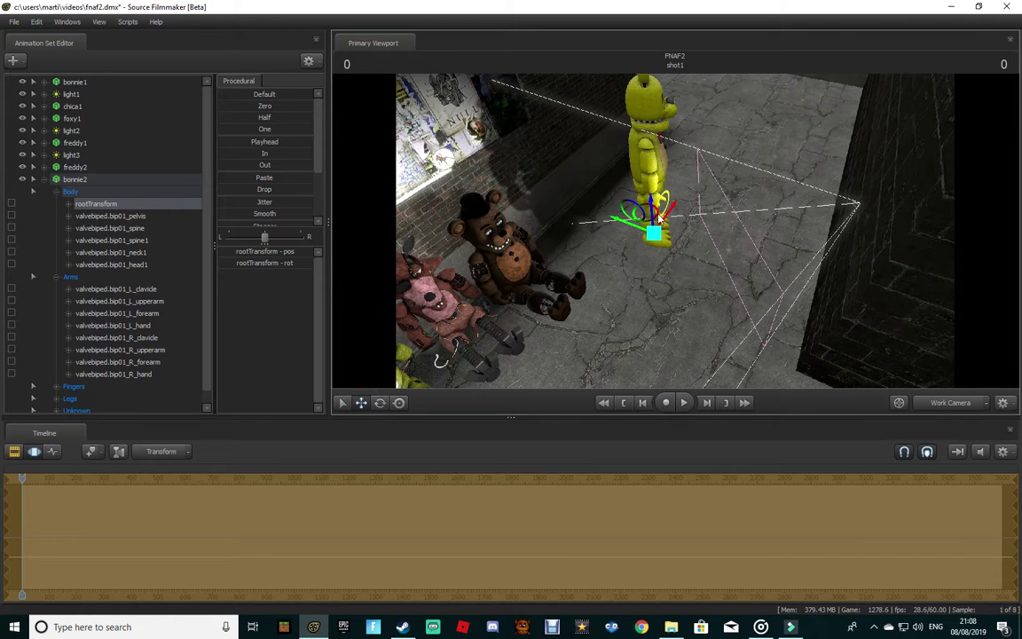
drag(652, 229, 664, 297)
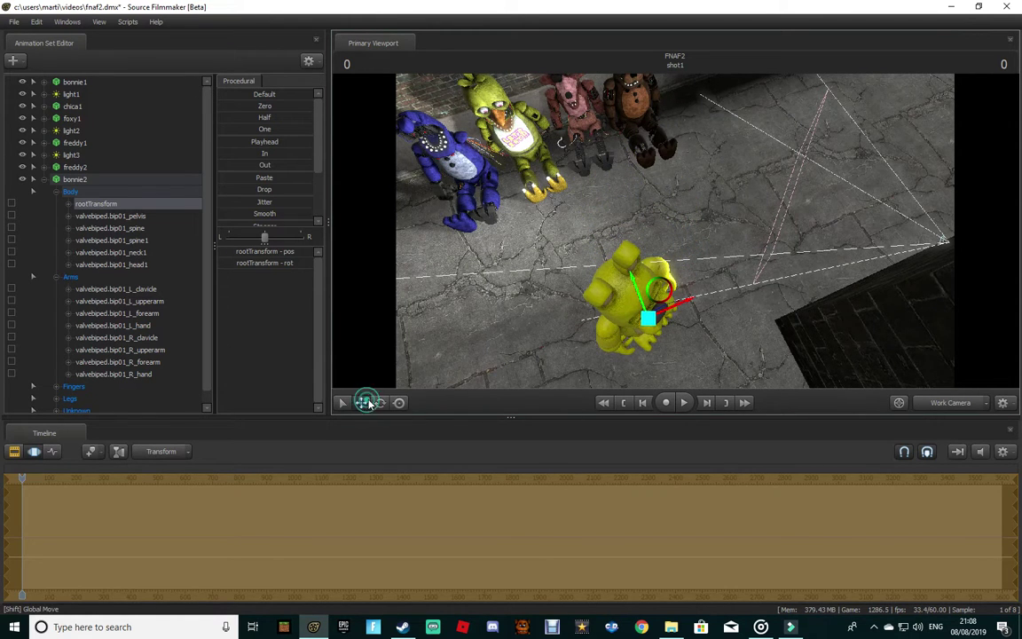
click(932, 406)
click(932, 406)
Step: Shift bonnie2 slightly toward the seated characters and adjust its facing direction, checking the framing through camera1
drag(659, 301, 660, 276)
click(379, 403)
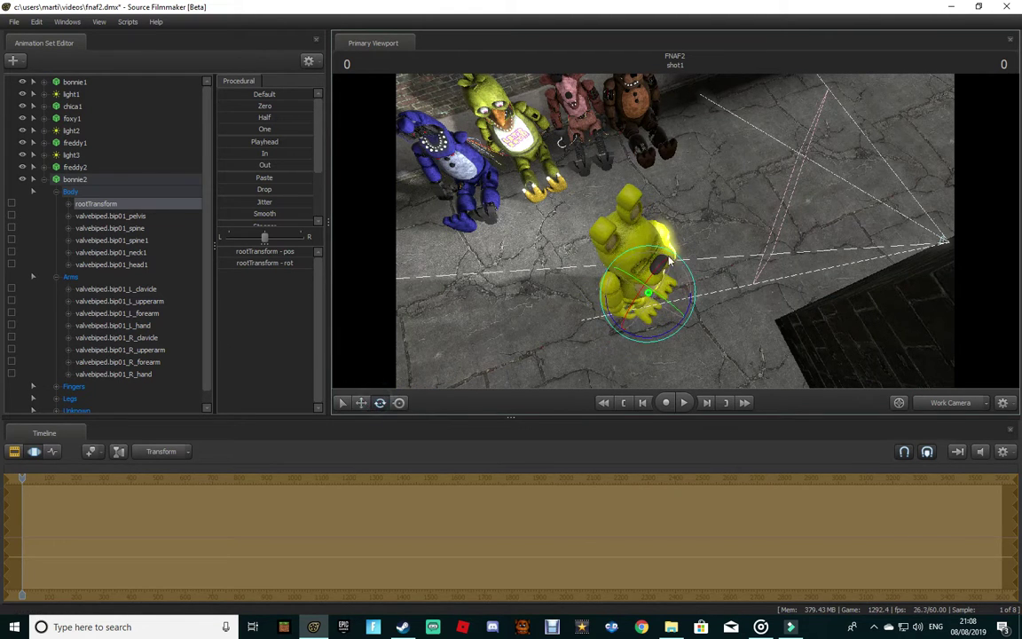
drag(683, 326, 689, 322)
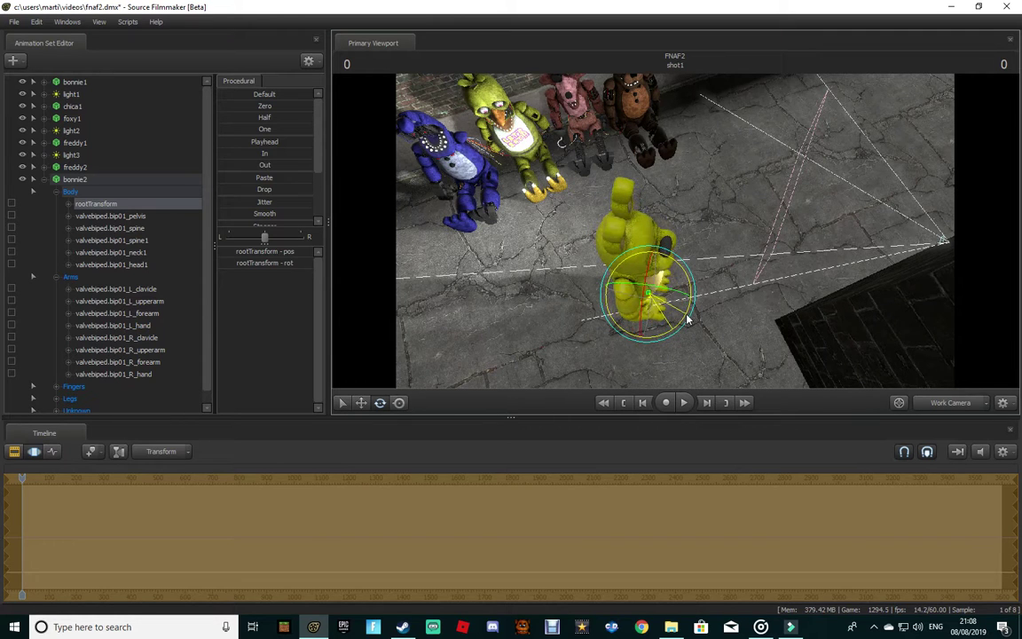
click(940, 400)
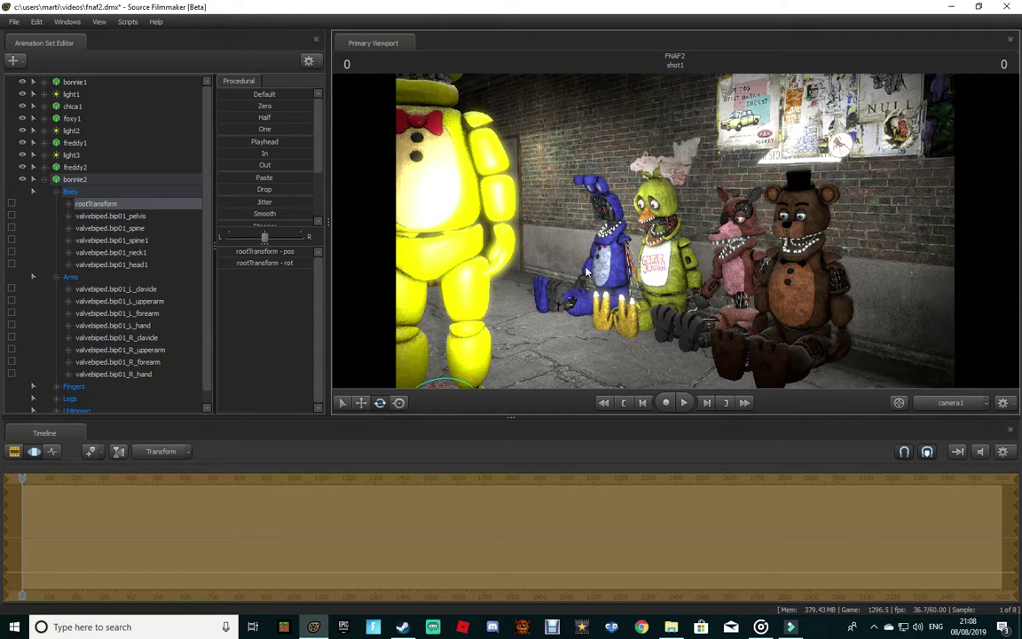
click(941, 403)
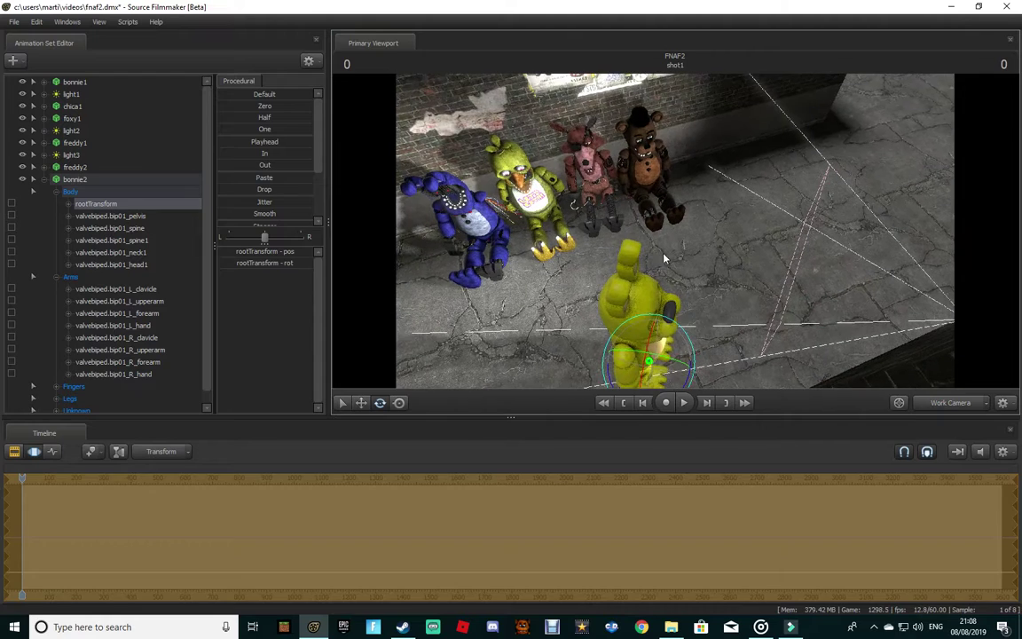
drag(687, 378, 564, 419)
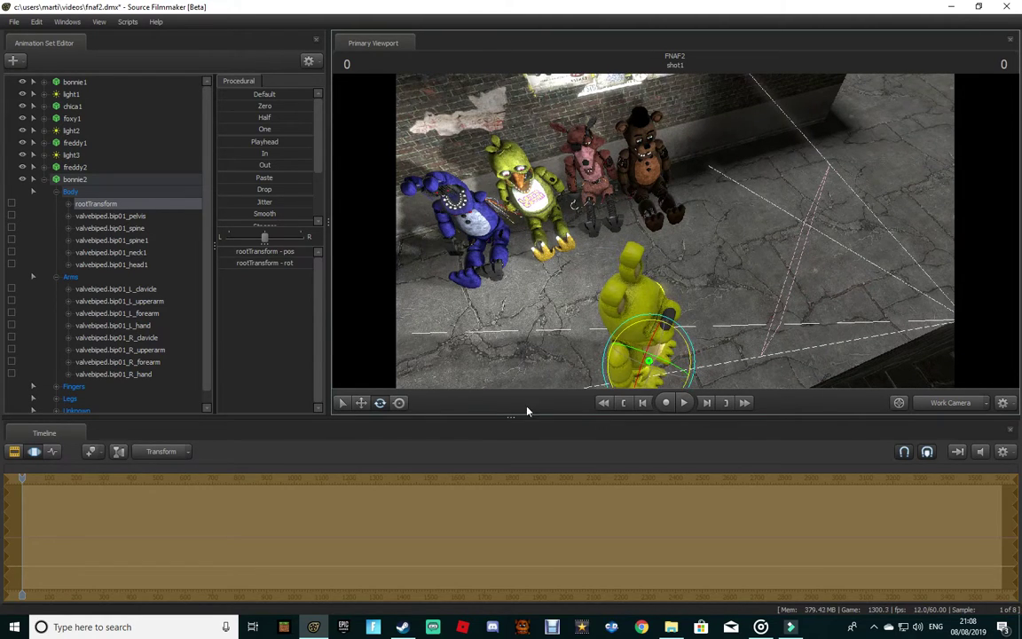
Step: Move bonnie2 down the alley to stand next to freddy2, just beyond the seated blue Bonnie
click(361, 405)
drag(790, 231, 645, 253)
drag(654, 313, 626, 108)
mouse_move(699, 221)
mouse_down()
mouse_move(699, 168)
mouse_move(692, 211)
mouse_up()
key(w)
drag(568, 281, 642, 240)
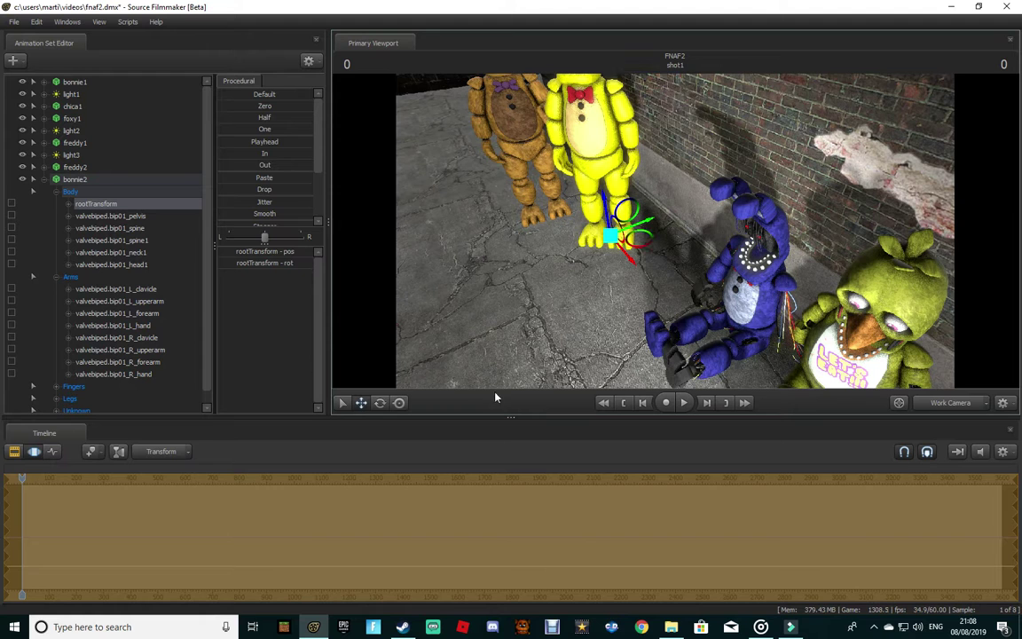
Step: Rotate bonnie2 slightly where it stands beside freddy2, checking its facing direction through camera1
click(381, 404)
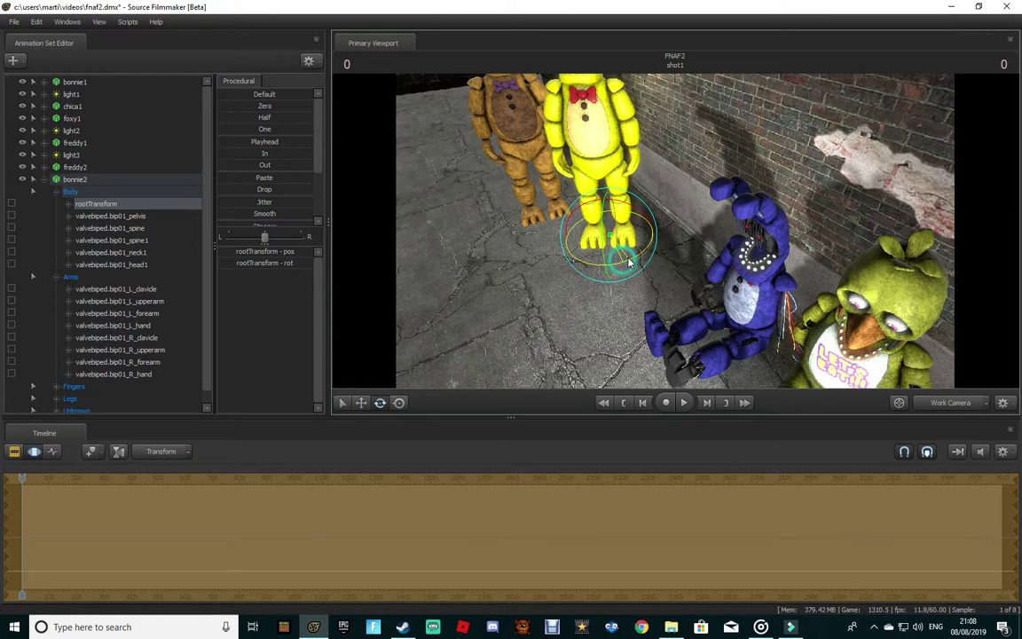
click(975, 406)
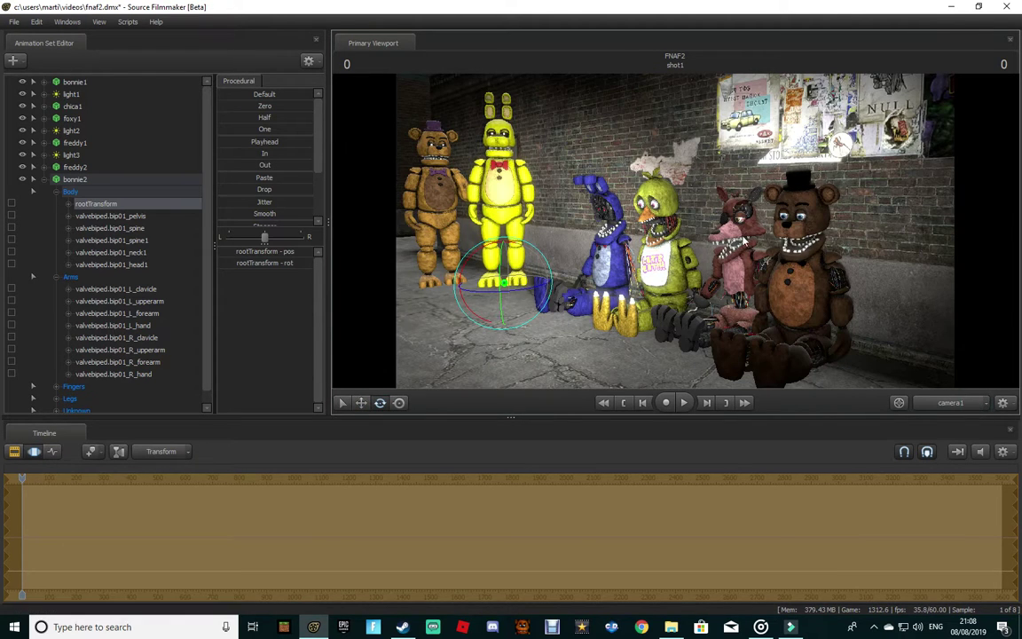
click(950, 407)
Step: Select bonnie2 and expand its Unknown control group to reach the eye and eyelid bones, with the work camera close on the face
drag(865, 210, 834, 160)
key(w)
key(w)
drag(676, 231, 697, 244)
key(ctrl)
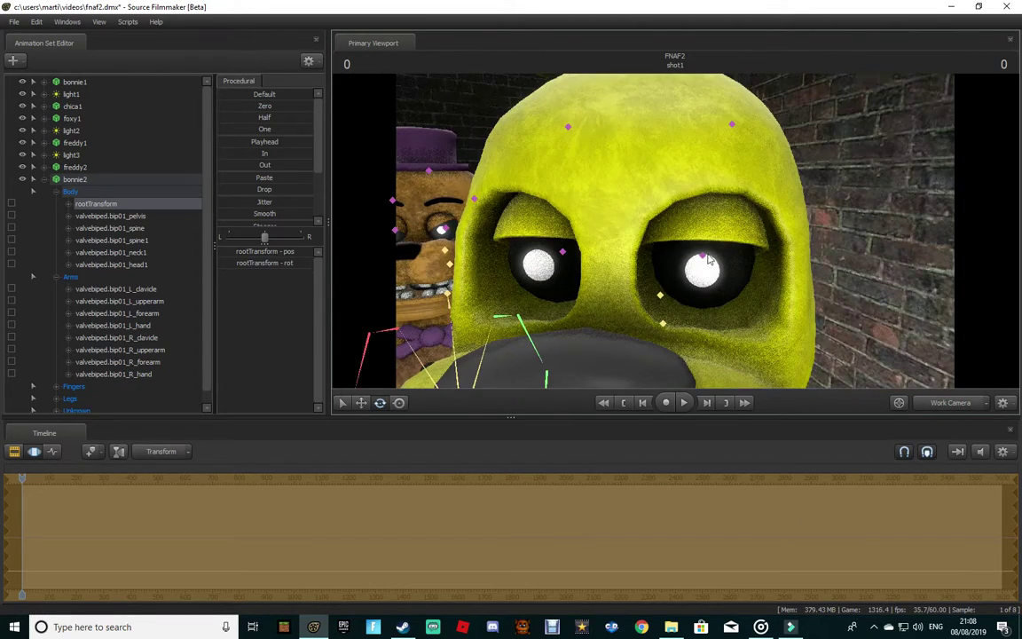
click(103, 179)
scroll(104, 188, down, 1)
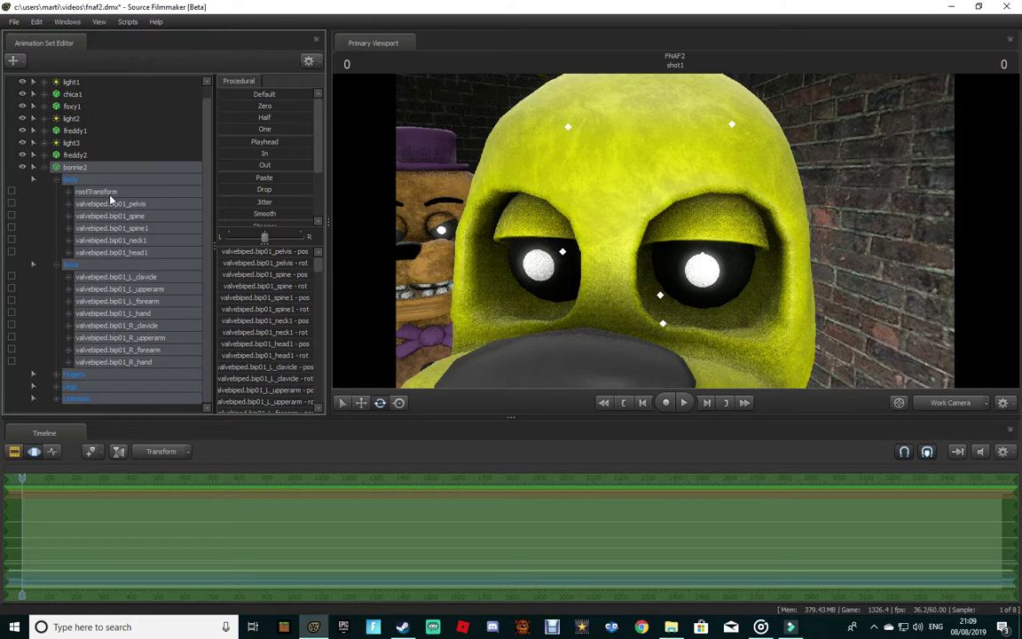
click(57, 400)
scroll(123, 354, down, 8)
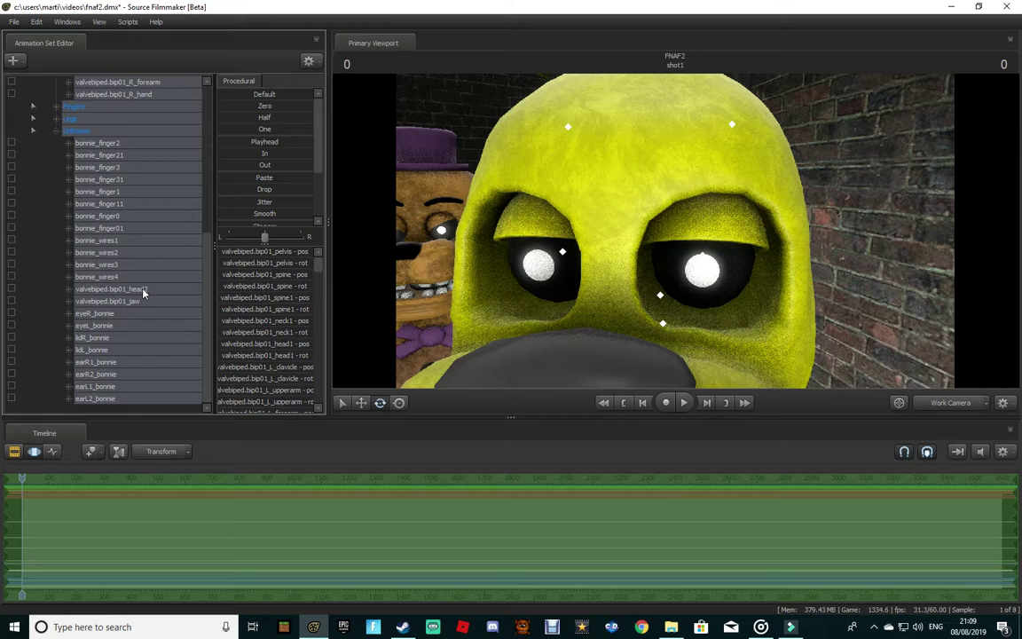
Step: Move bonnie2's eyeR_bonnie bone out of the head and off toward the brick wall to empty the right eye socket
click(113, 317)
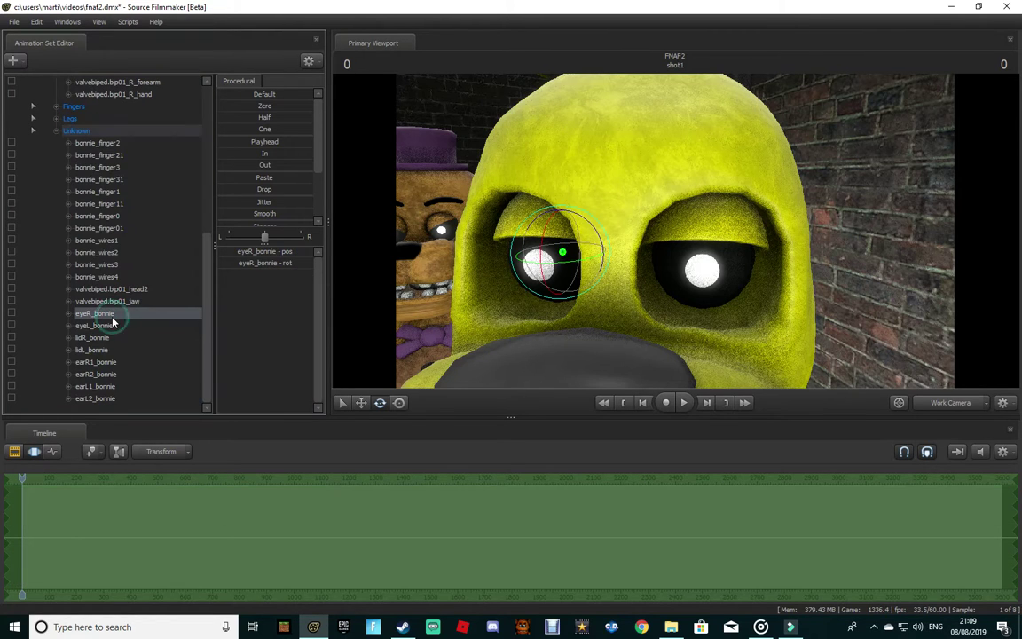
right_click(113, 318)
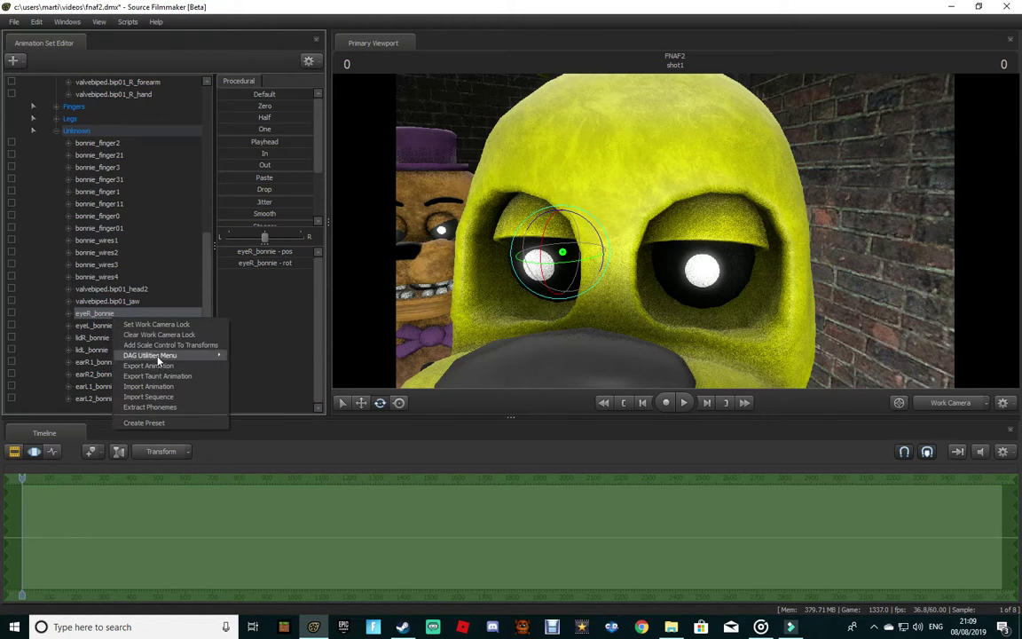
click(84, 314)
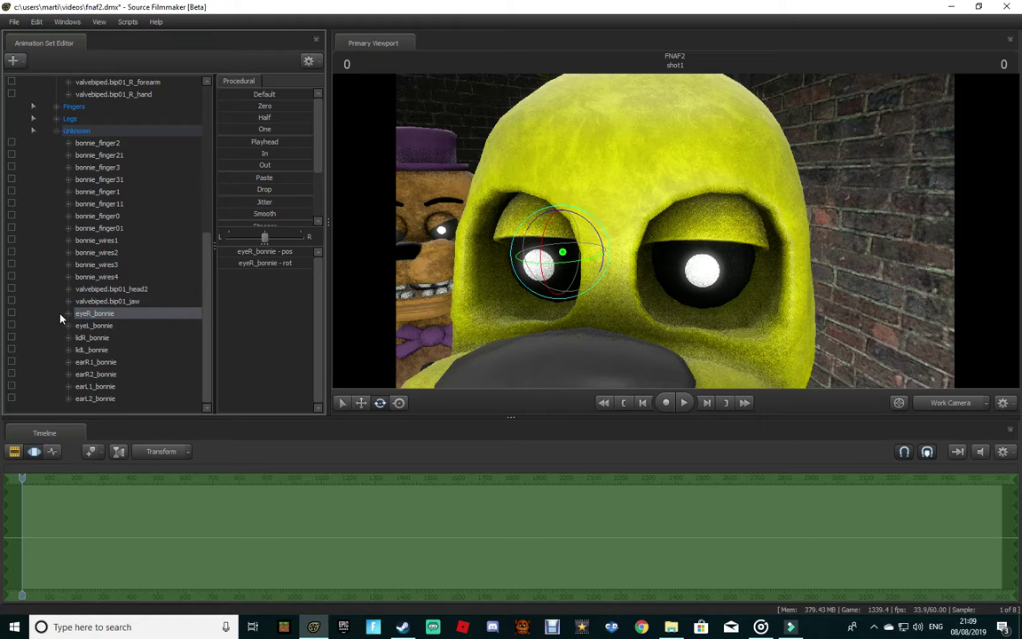
click(362, 403)
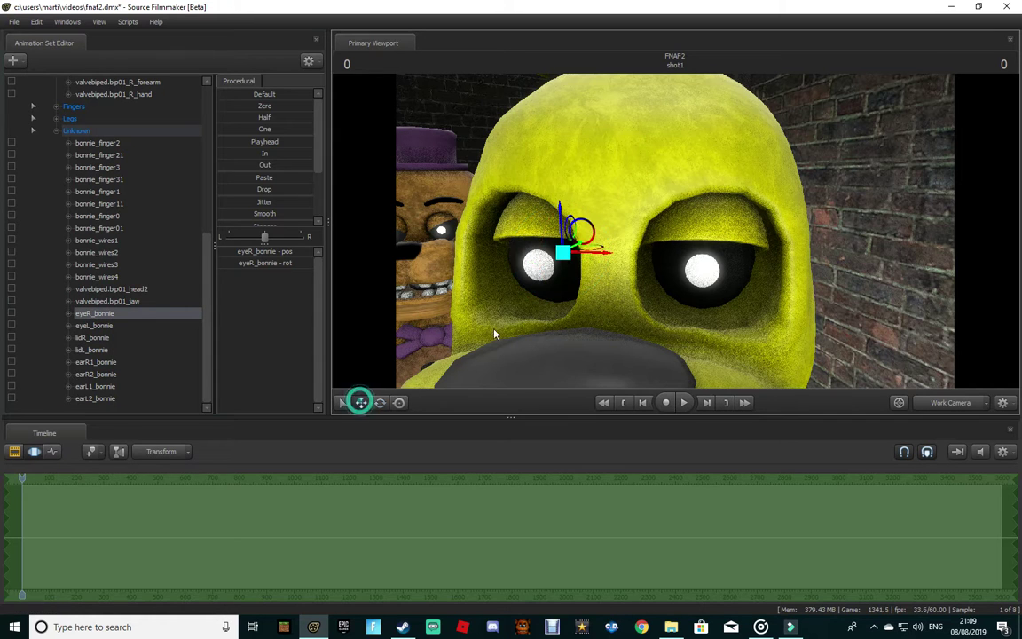
drag(582, 260, 920, 197)
mouse_move(670, 297)
mouse_down()
mouse_move(672, 214)
mouse_move(930, 215)
mouse_up()
drag(755, 285, 763, 298)
key(s)
key(w)
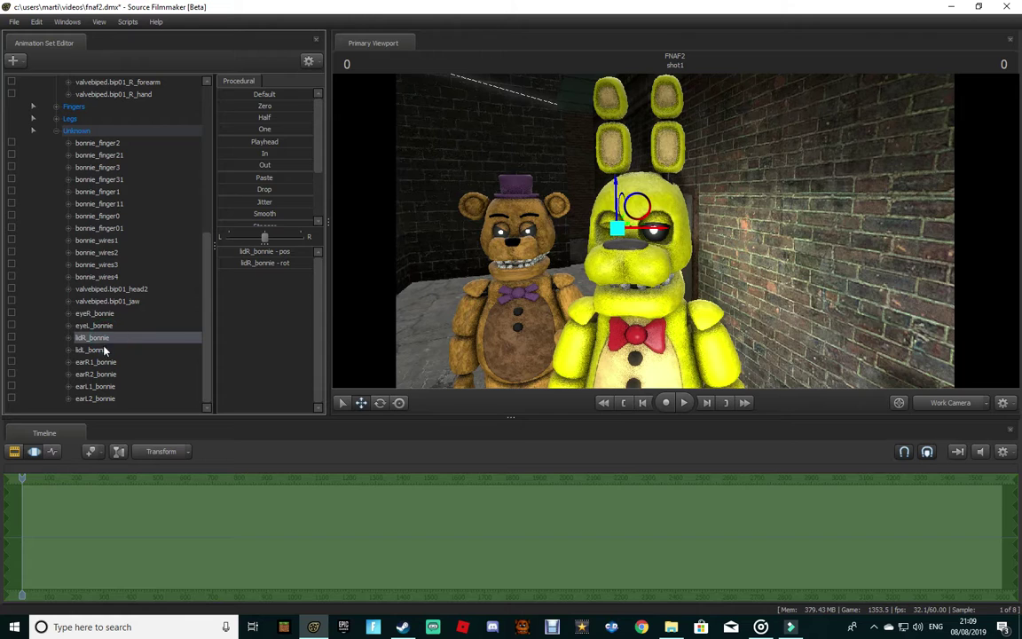
Step: Move bonnie2's lidR_bonnie eyelid out of the head and off toward the brick wall
click(100, 350)
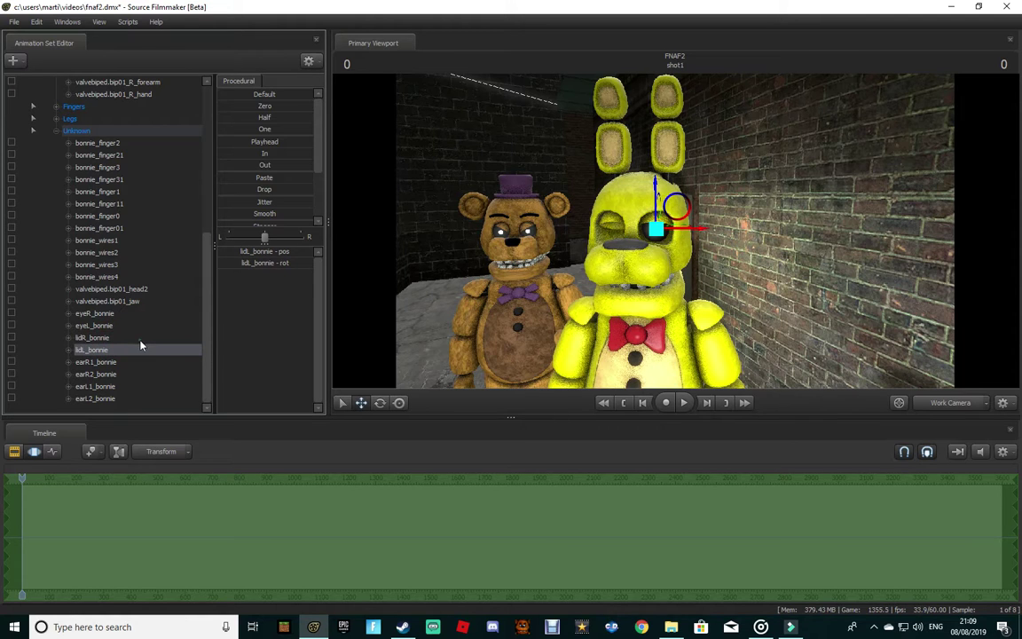
click(138, 338)
drag(619, 231, 947, 158)
Step: Rotate bonnie2's lidL_bonnie to tilt the remaining eyelid into an angry slant
key(ctrl)
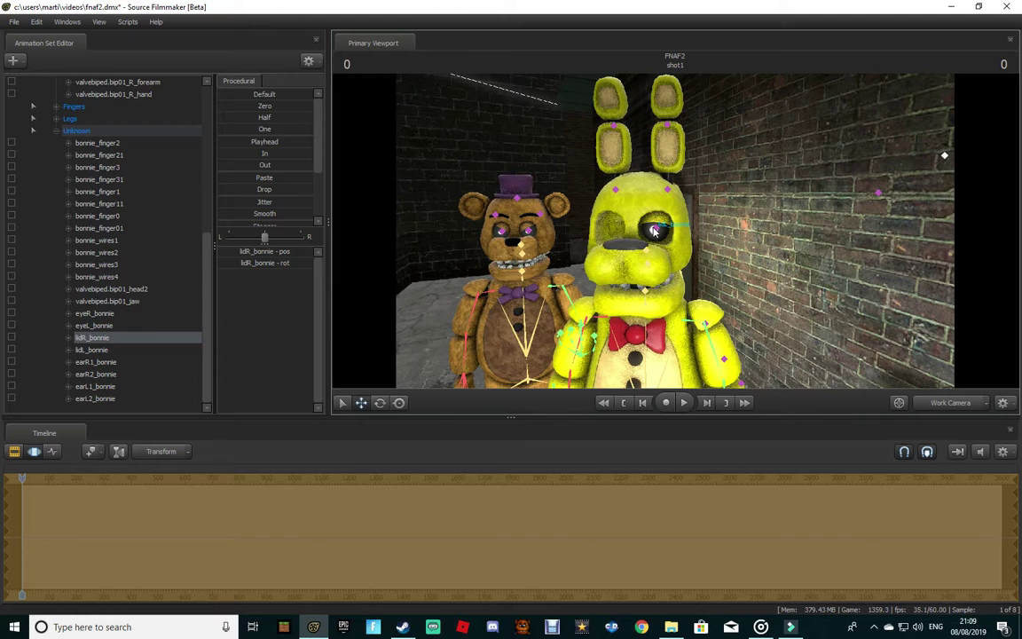
ctrl+click(654, 231)
click(379, 403)
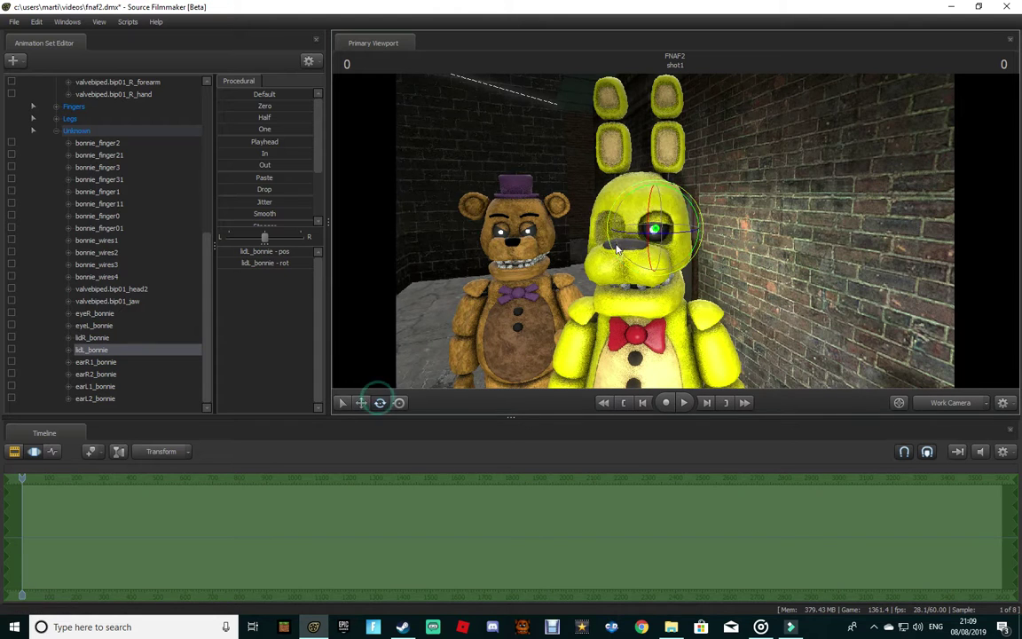
drag(661, 186, 666, 275)
Step: Set bonnie2's body group to wbody.smd and check the withered look through camera1
scroll(135, 129, up, 8)
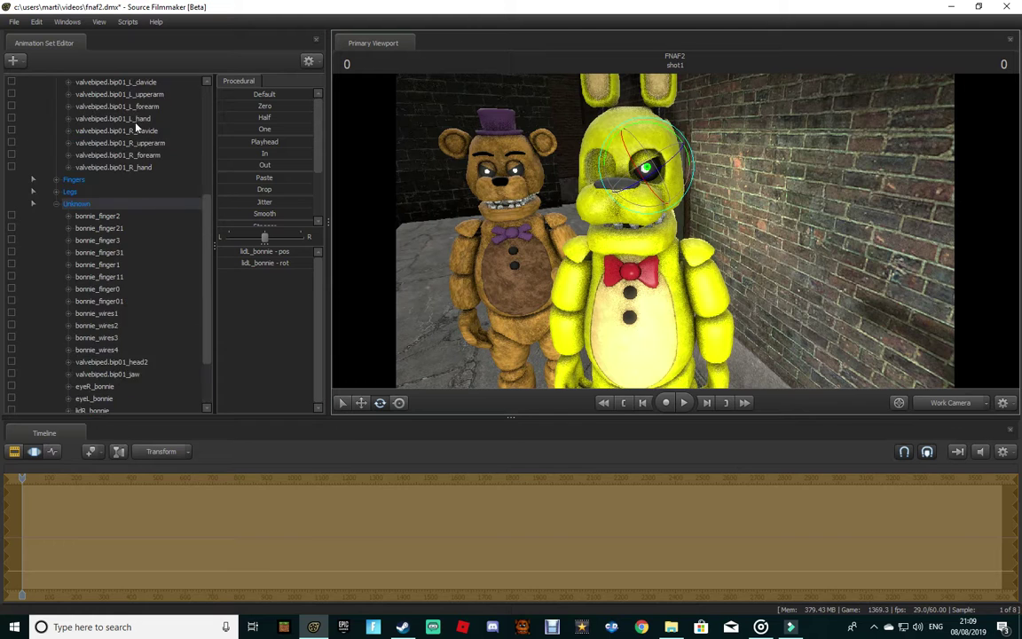
right_click(83, 182)
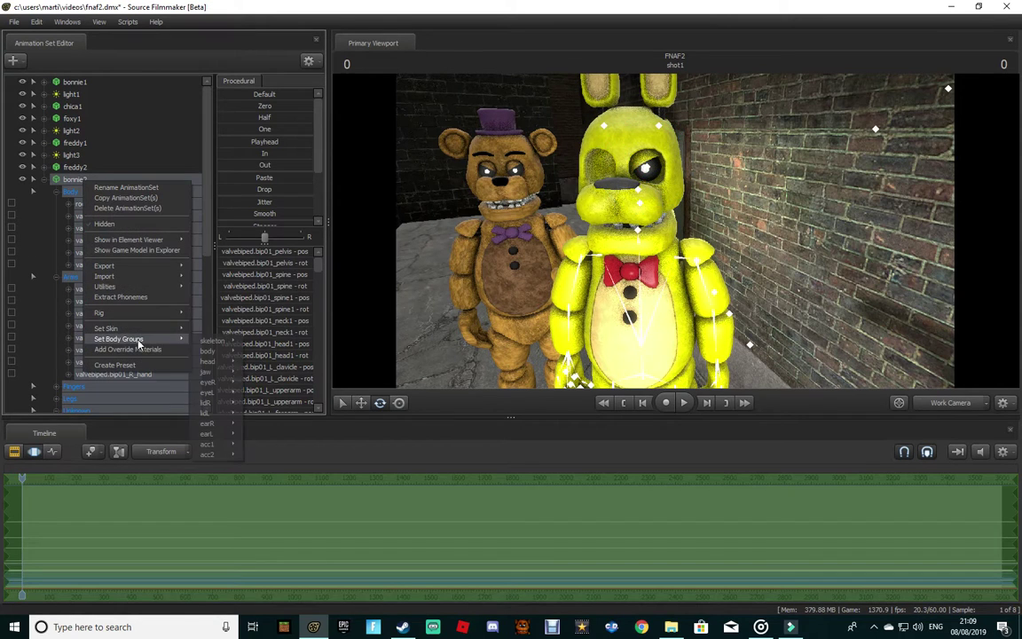
mouse_move(185, 340)
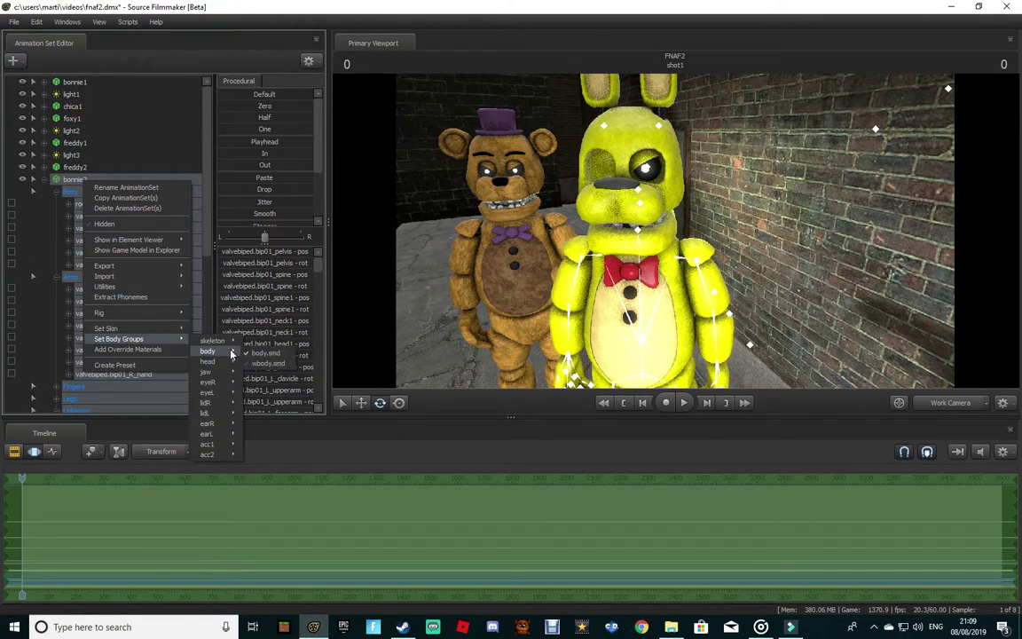
click(268, 364)
drag(799, 284, 799, 304)
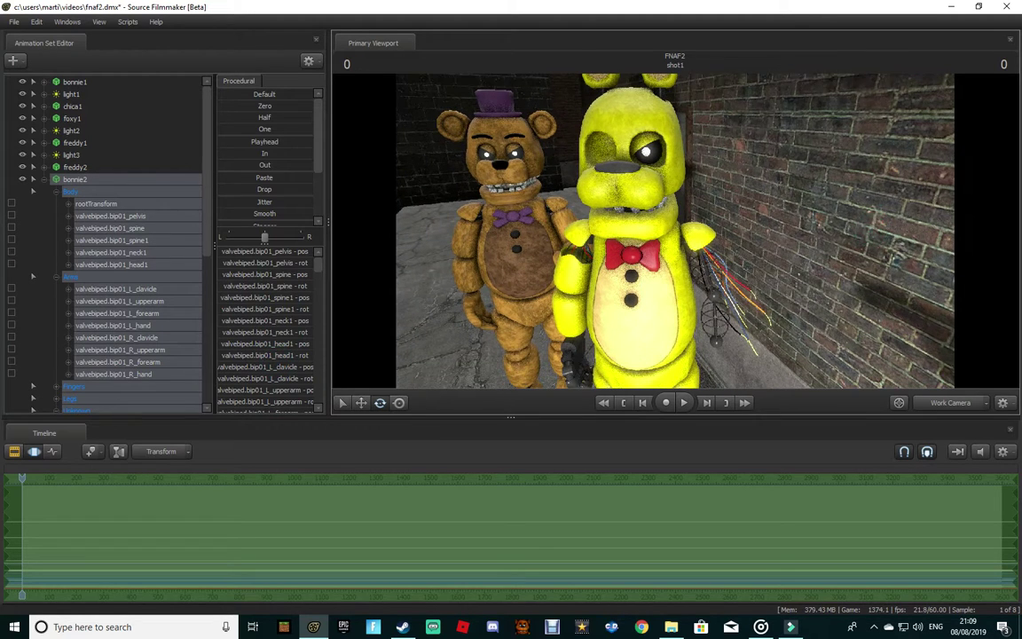
click(930, 405)
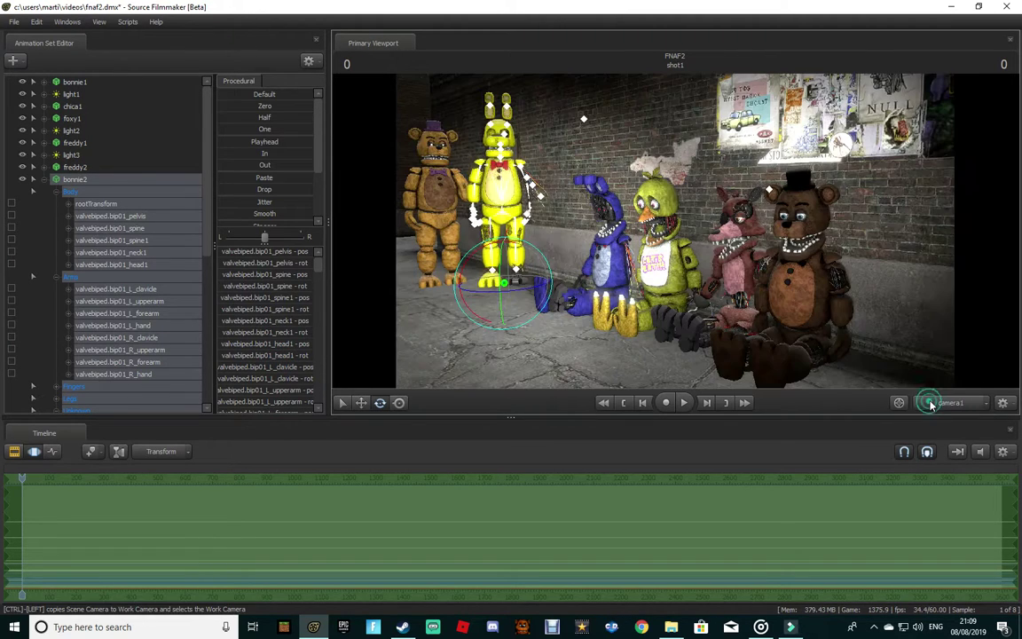
click(931, 404)
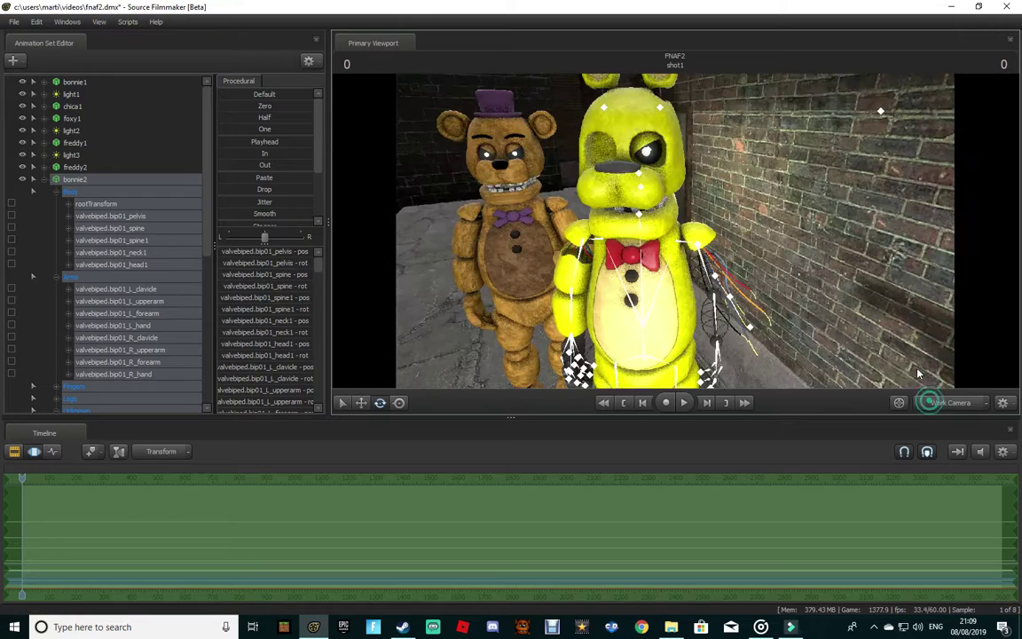
Step: Move bonnie2 slightly farther back toward the brick wall and check the framing through camera1
drag(703, 273, 702, 353)
drag(676, 264, 645, 289)
click(360, 403)
drag(670, 229, 684, 177)
click(924, 400)
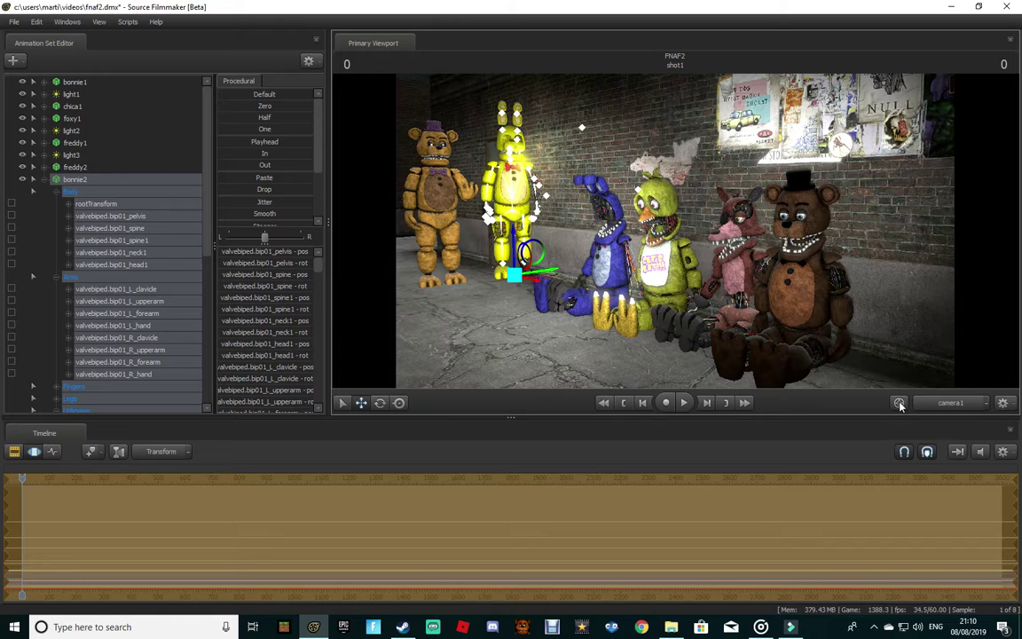
Step: Collapse bonnie2's control list and show the shot through camera1 with the timeline in the Clip Editor
click(960, 404)
drag(735, 264, 853, 204)
key(s)
key(w)
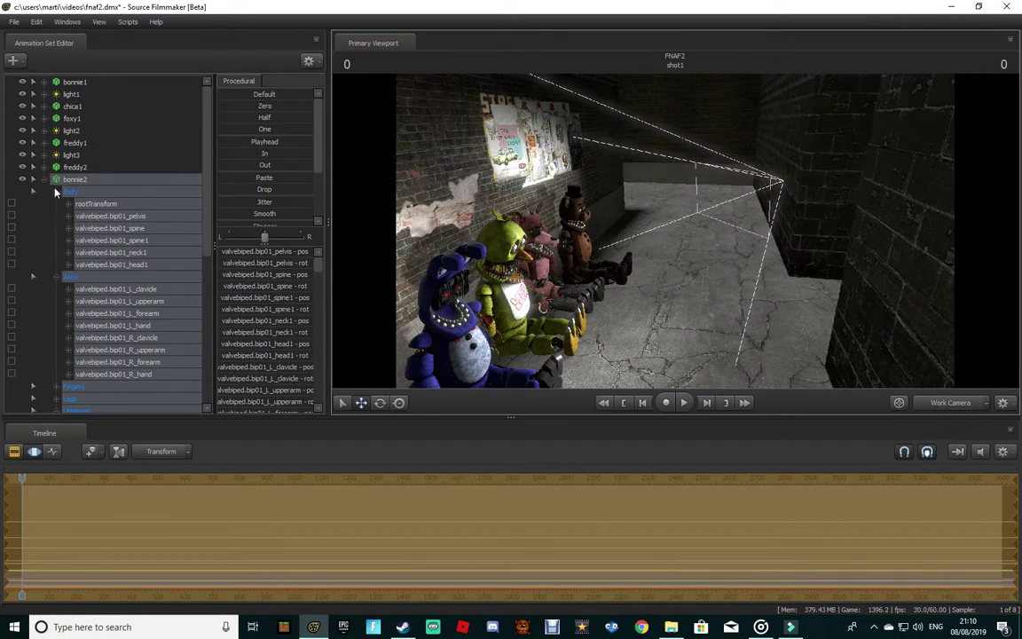
click(33, 179)
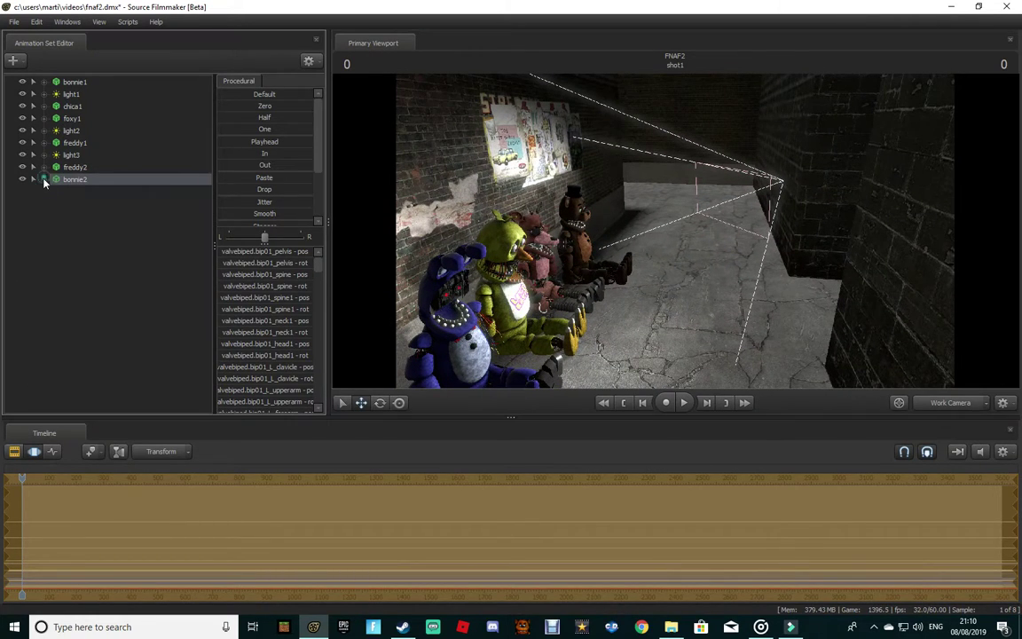
click(973, 407)
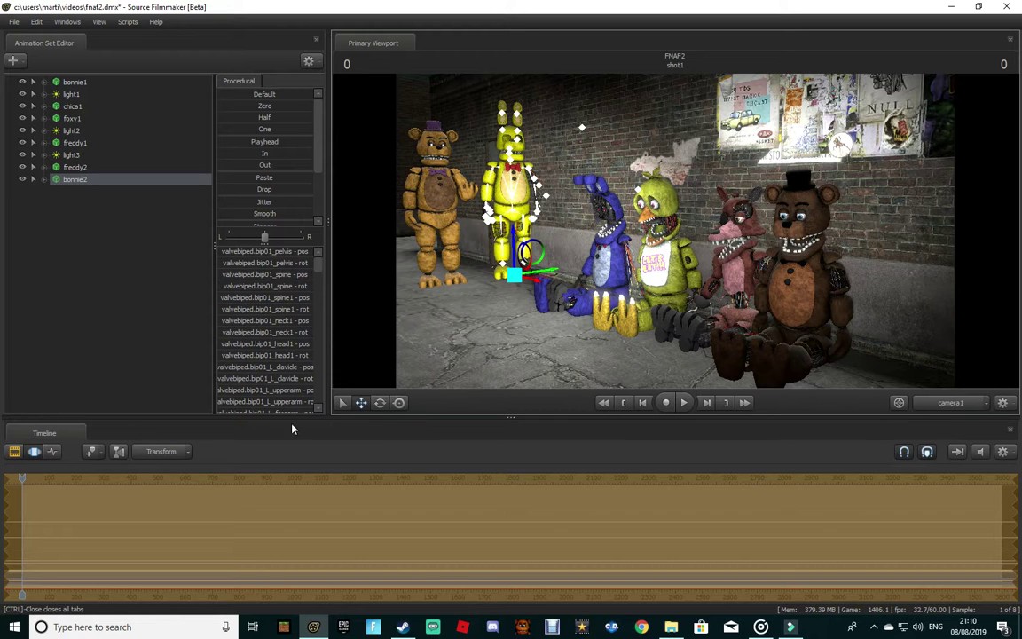
click(21, 450)
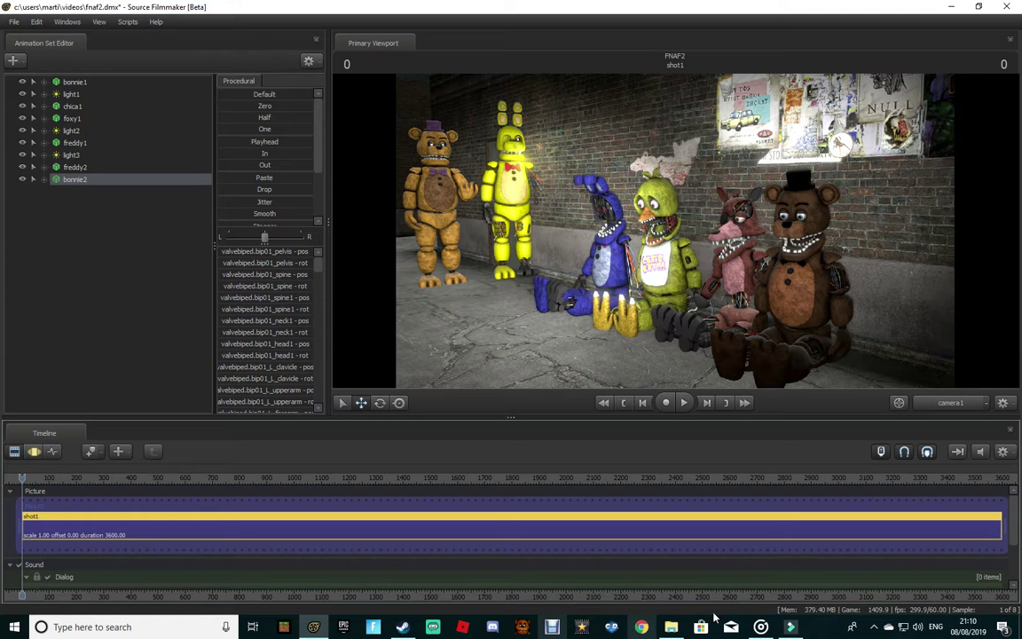
click(762, 627)
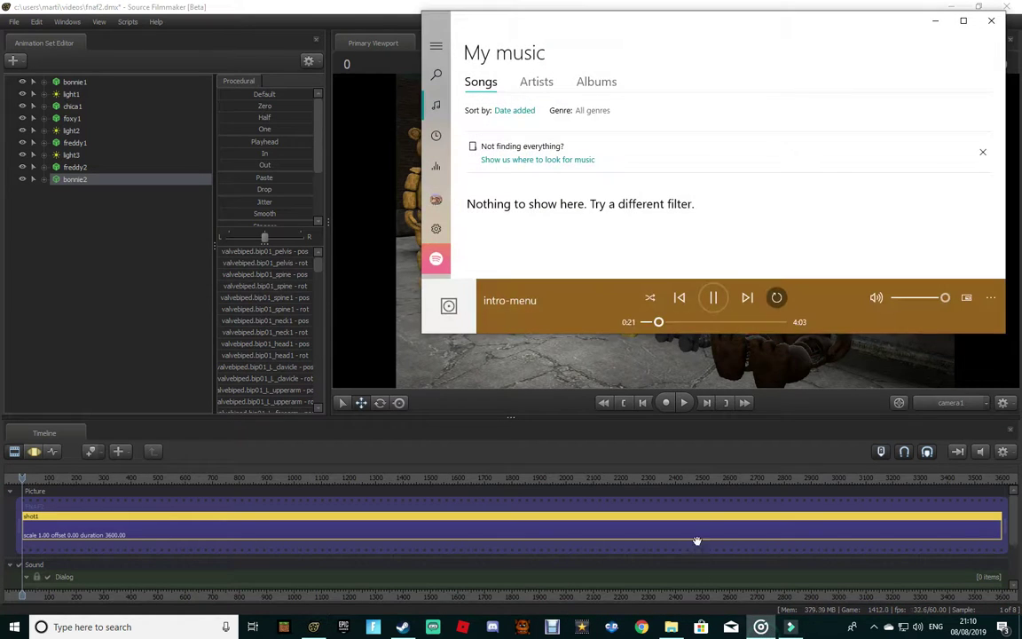
click(793, 628)
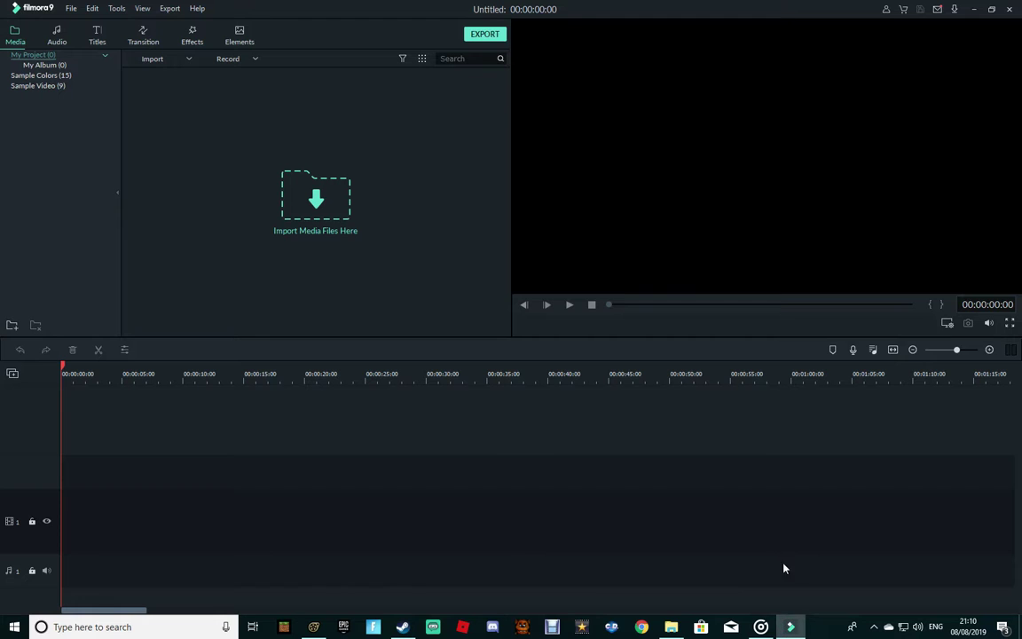
click(793, 628)
click(765, 627)
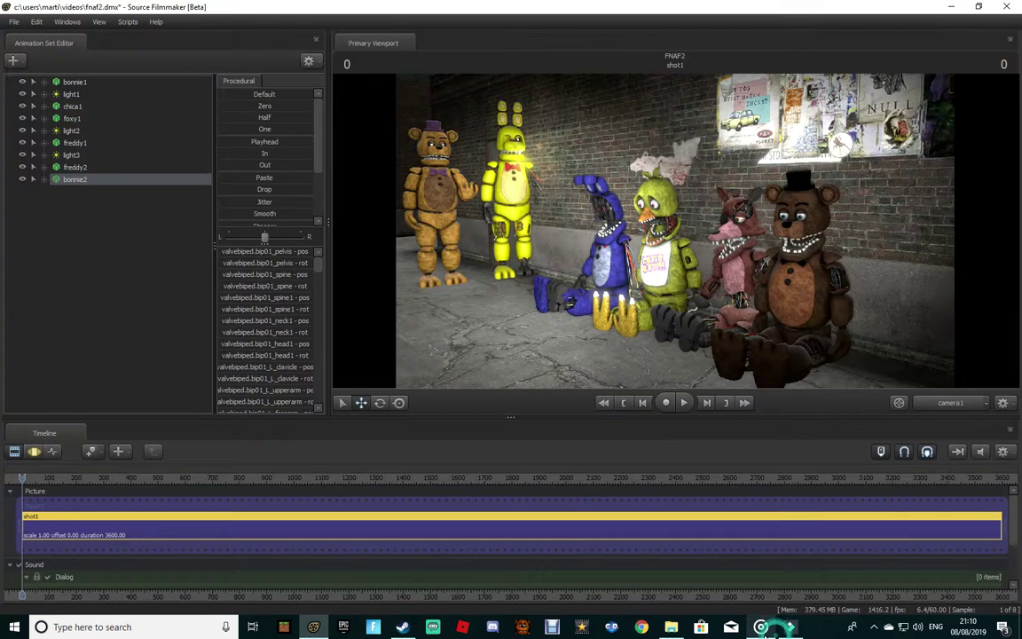